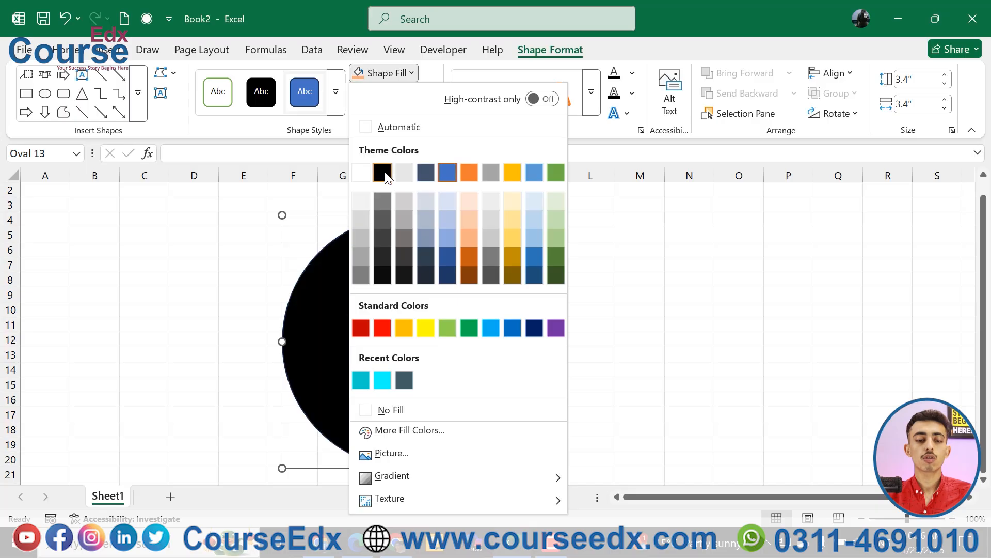
Set the black circle's outline colour to standard red.
scroll(383, 308, "up", 4)
scroll(383, 308, "up", 1)
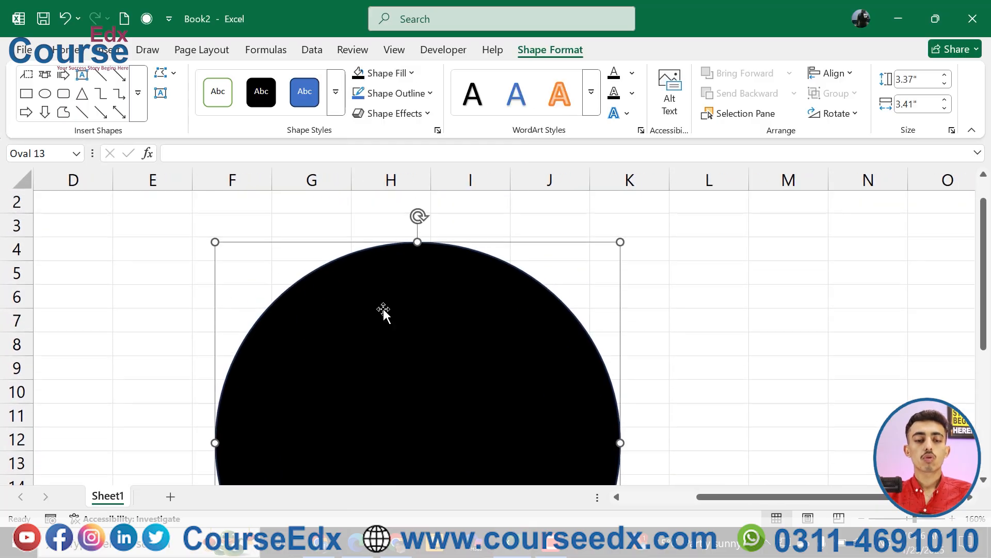
left_click(402, 101)
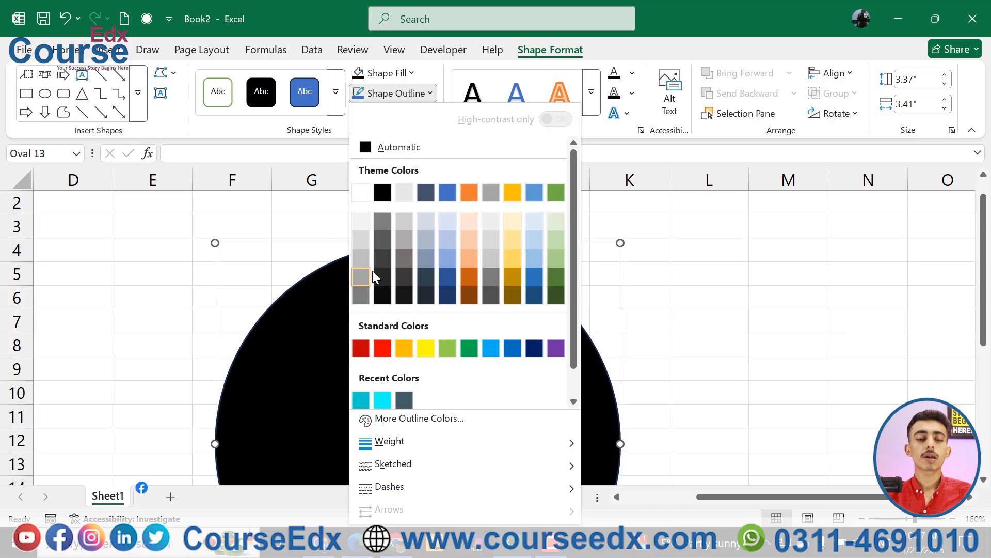
left_click(383, 348)
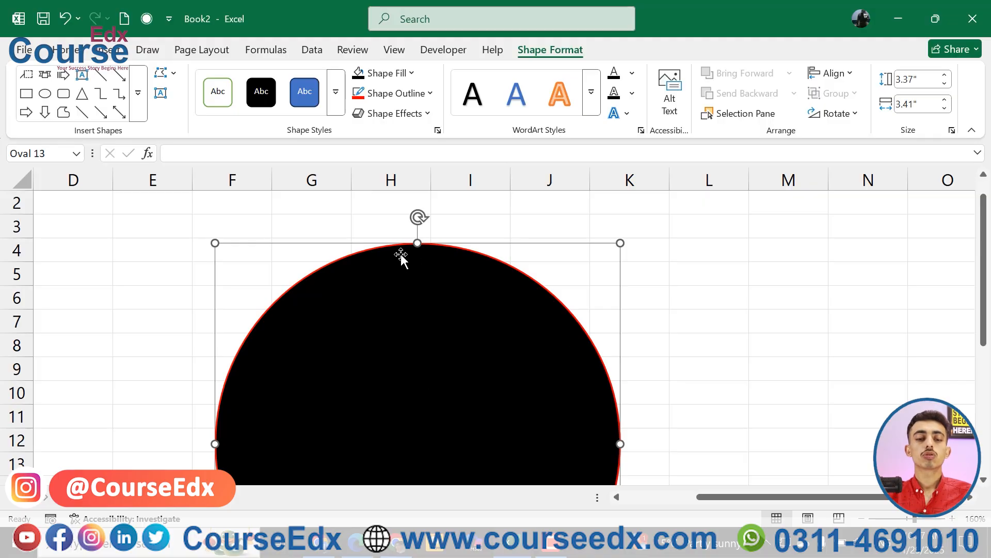
Try a standard light blue outline on the circle, and return it to standard red.
left_click(404, 101)
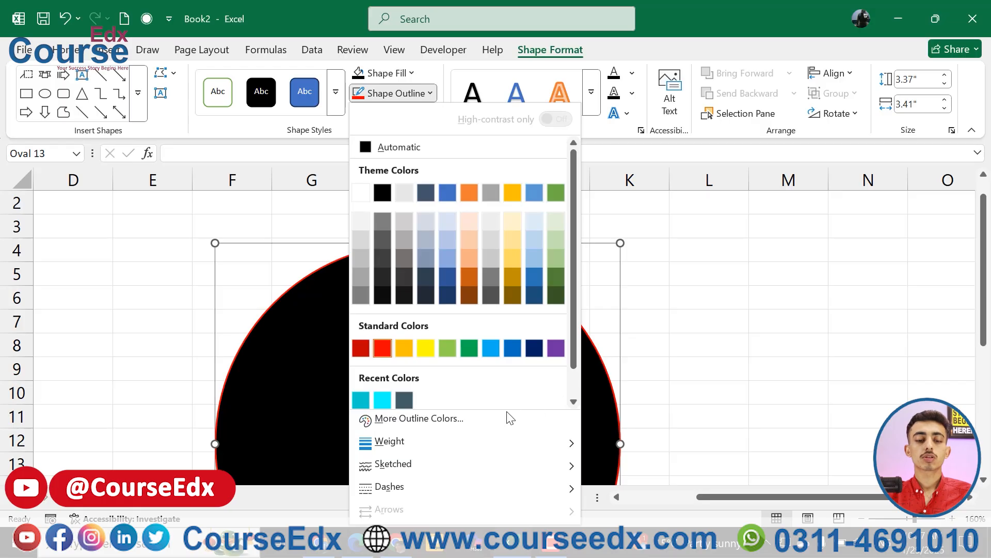
left_click_drag(571, 369, 571, 394)
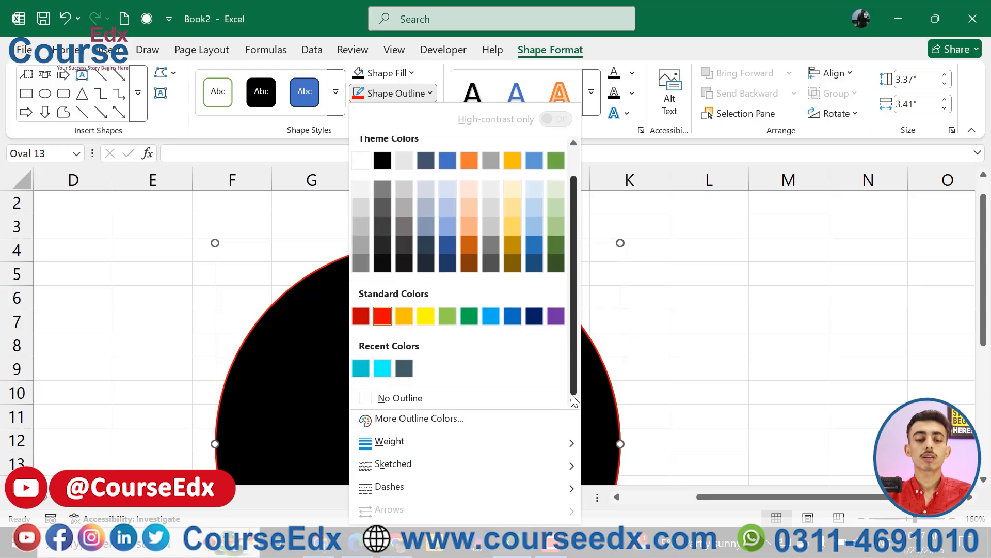
left_click(493, 315)
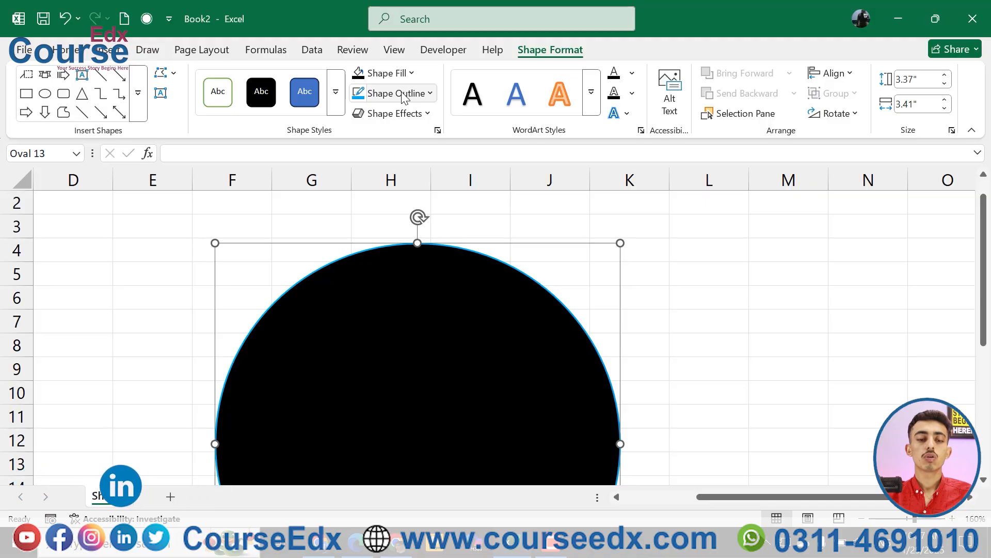
left_click(428, 94)
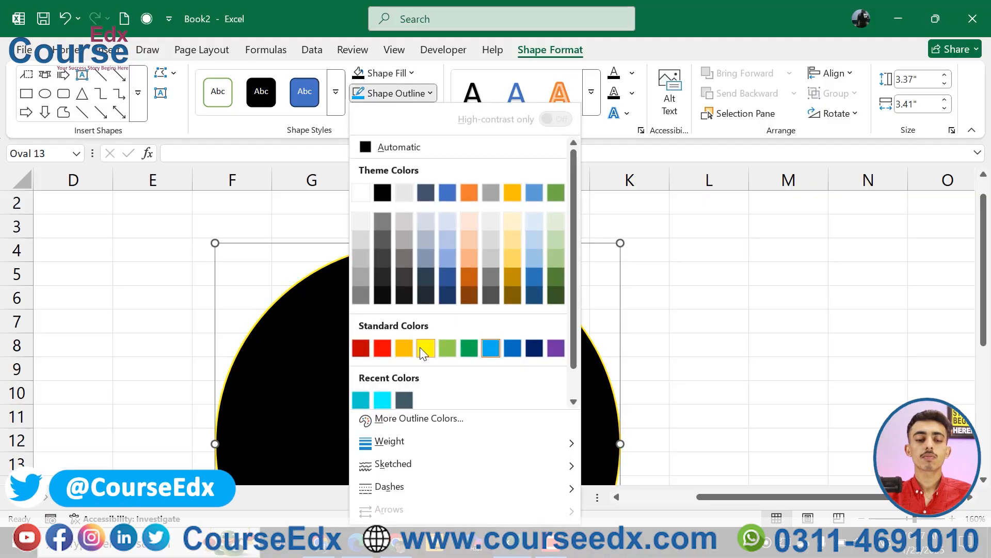
left_click(382, 348)
Remove the circle's outline with No Outline, and restore it in standard red.
left_click(403, 96)
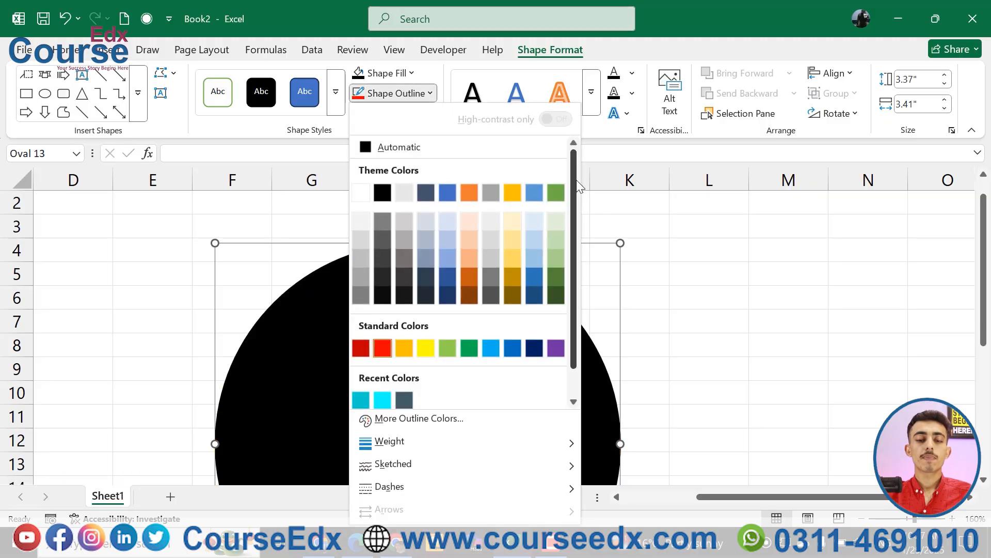
scroll(567, 234, "down", 1)
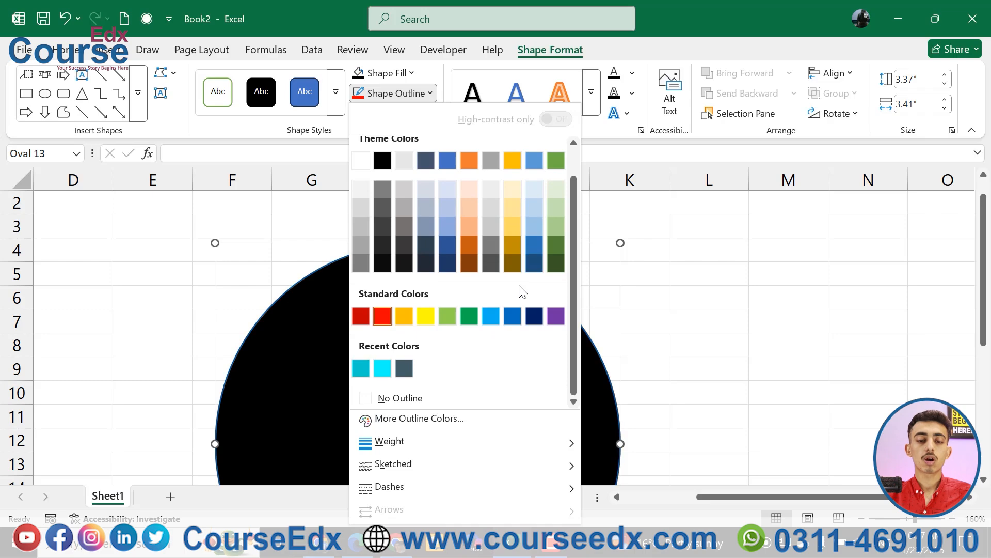
left_click(417, 397)
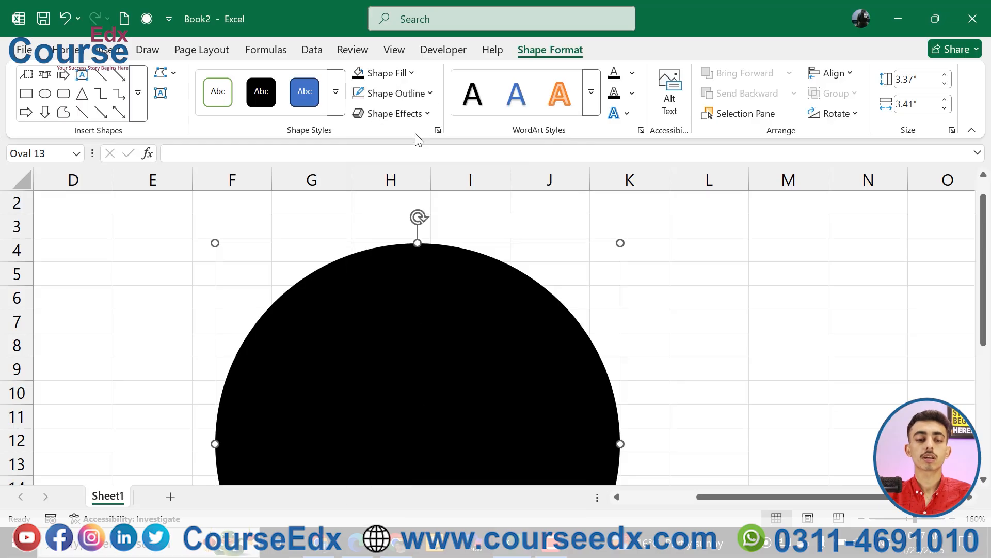
left_click(411, 95)
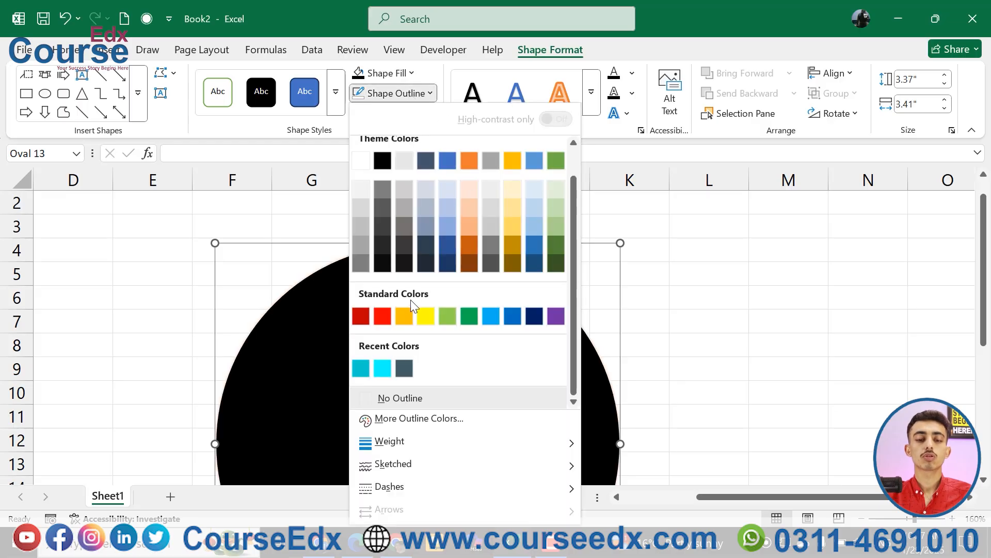
left_click(386, 315)
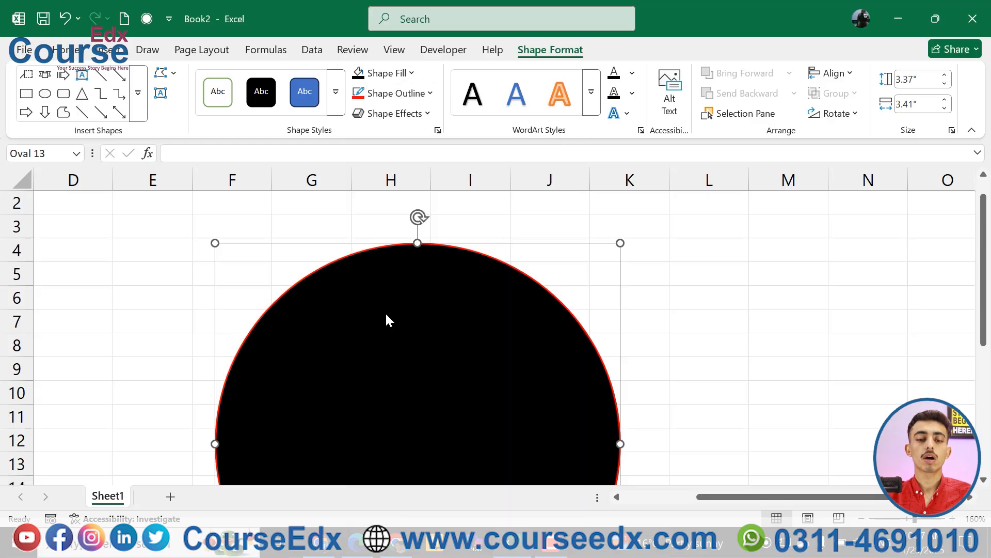
Try a darker custom red, #C40000, for the circle's outline and cancel the colour change without applying it.
left_click(397, 95)
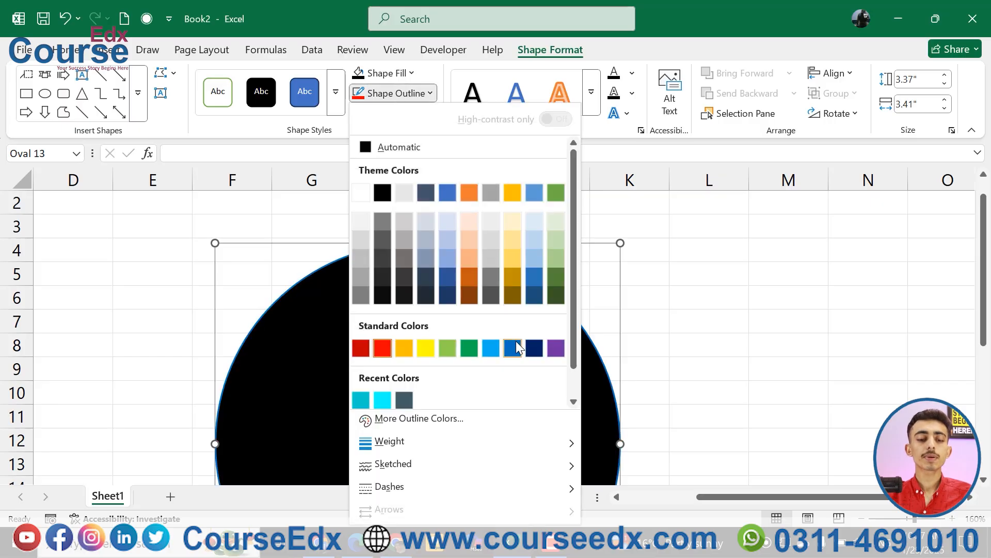
scroll(513, 336, "down", 1)
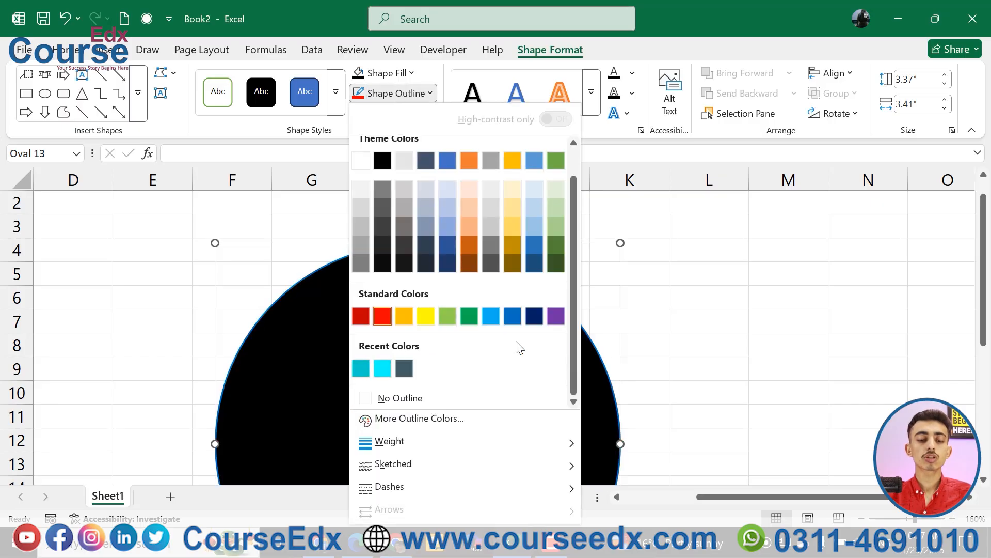
left_click(450, 424)
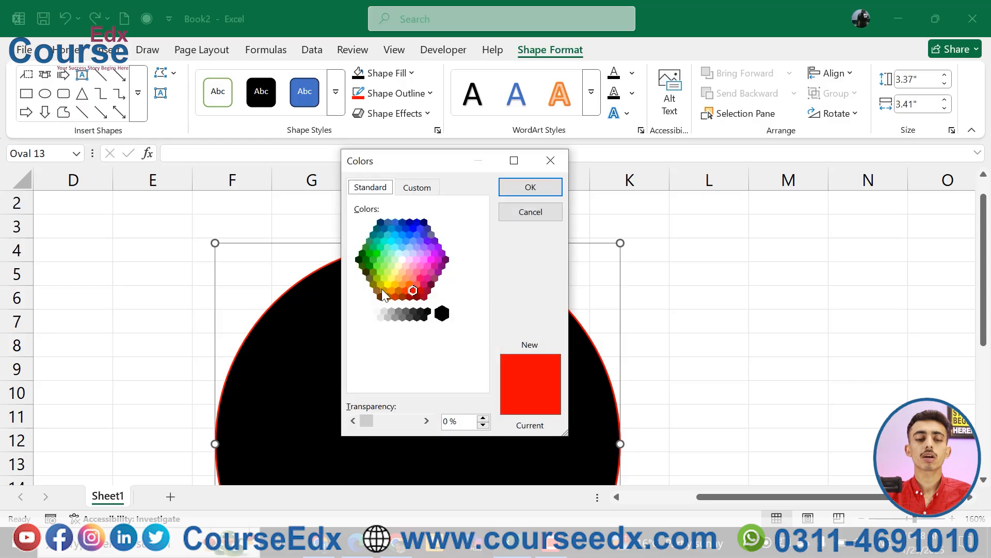
left_click(415, 188)
left_click(380, 190)
left_click(418, 189)
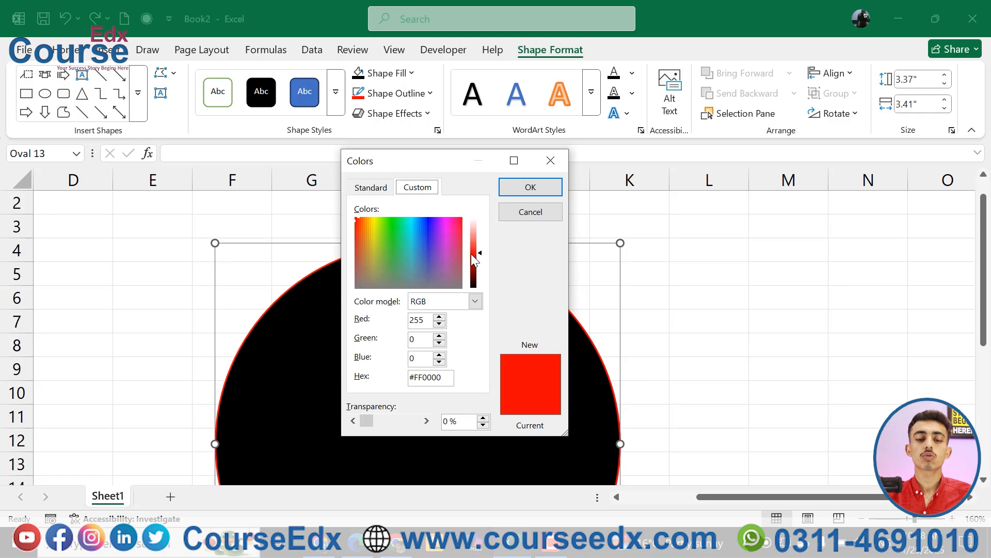
mouse_move(478, 255)
left_mouse_down()
mouse_move(491, 252)
mouse_move(494, 277)
mouse_move(494, 247)
mouse_move(490, 261)
left_mouse_up()
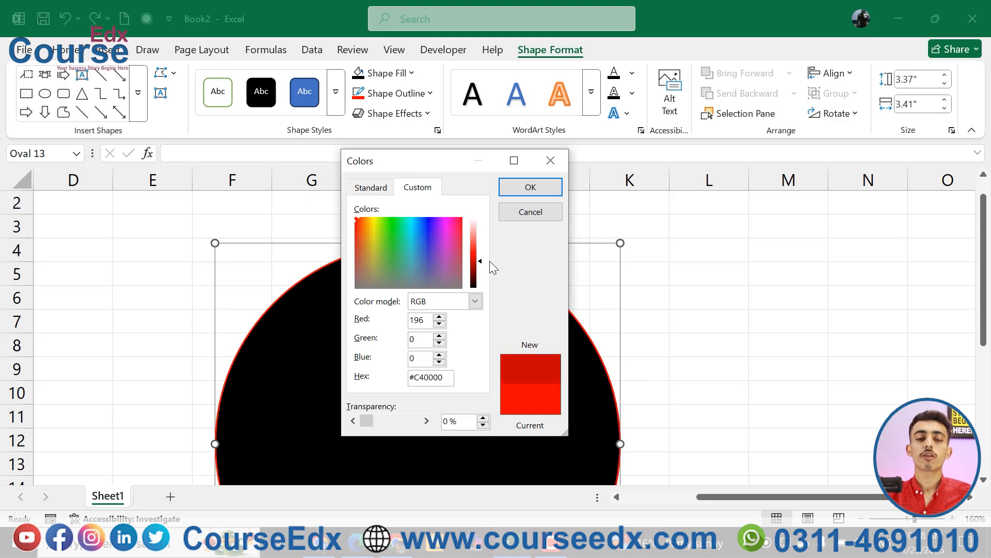
left_click(370, 189)
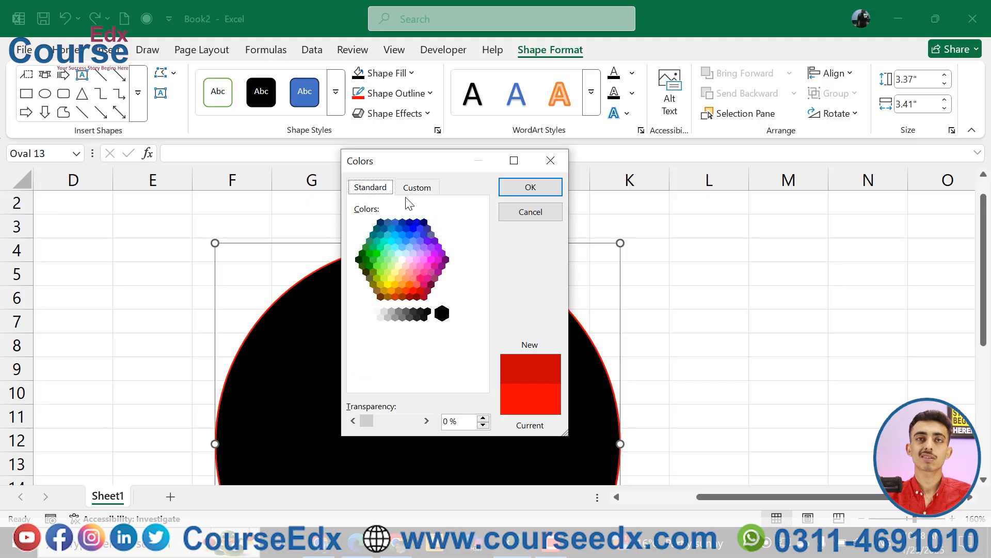
left_click(515, 212)
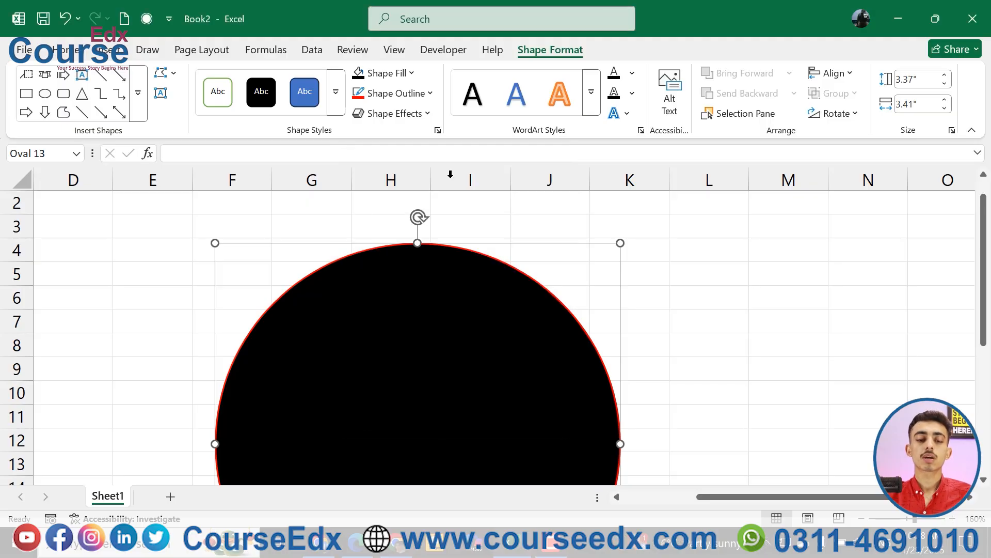
Set the circle's outline weight to 6 pt and move the circle slightly upward.
left_click(401, 95)
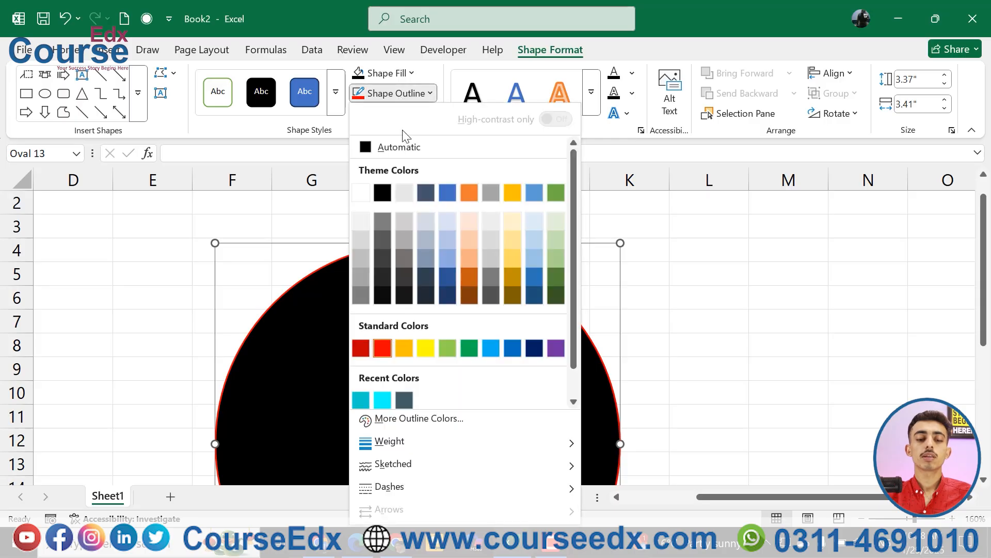
mouse_move(558, 448)
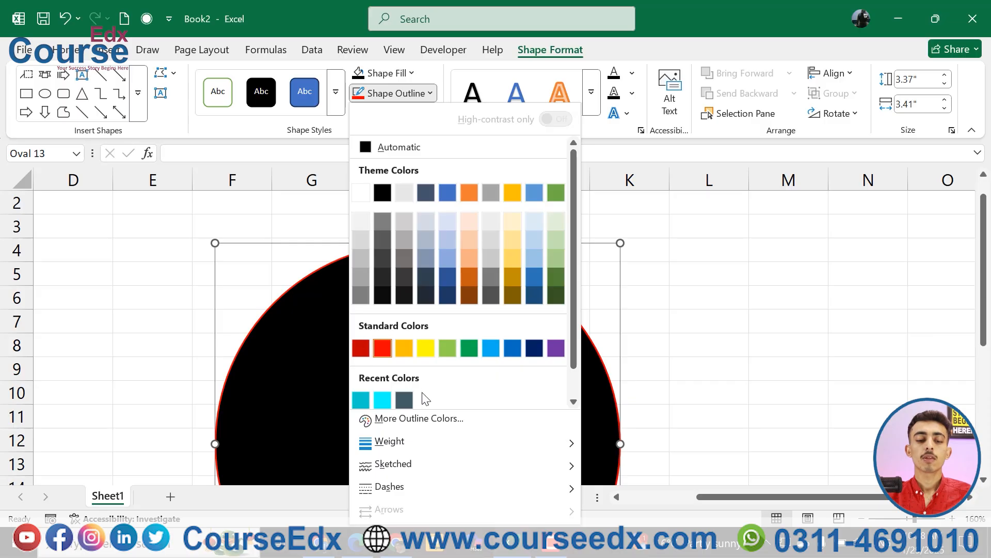
mouse_move(491, 442)
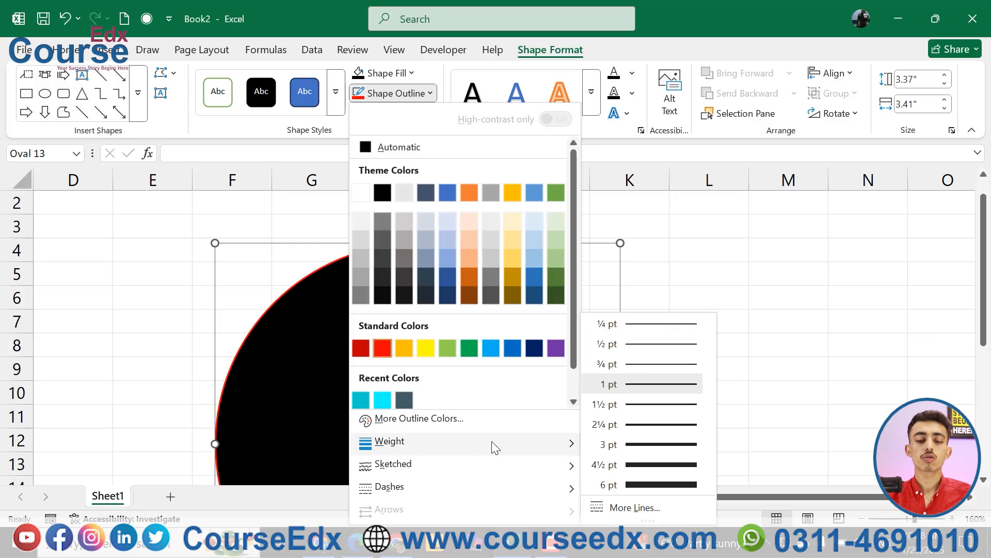
left_click(669, 486)
left_click_drag(441, 409, 449, 376)
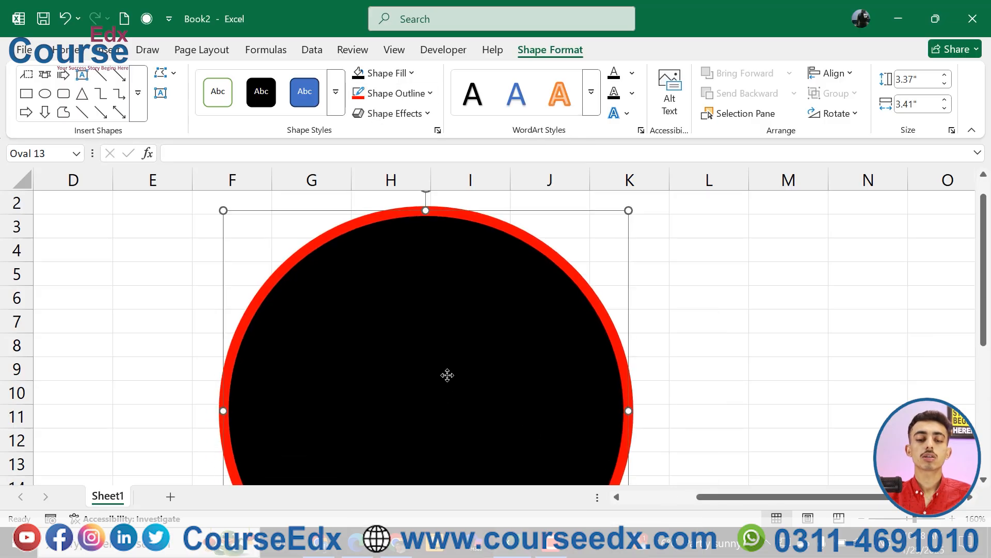
Shrink the circle to about 1.4 inches in height and width.
scroll(447, 375, "down", 5)
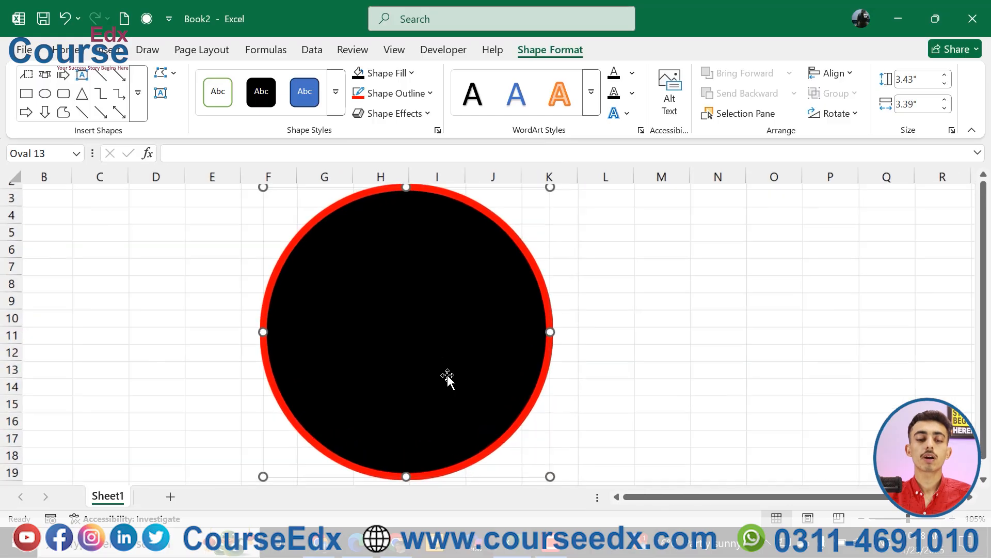
scroll(447, 376, "up", 5)
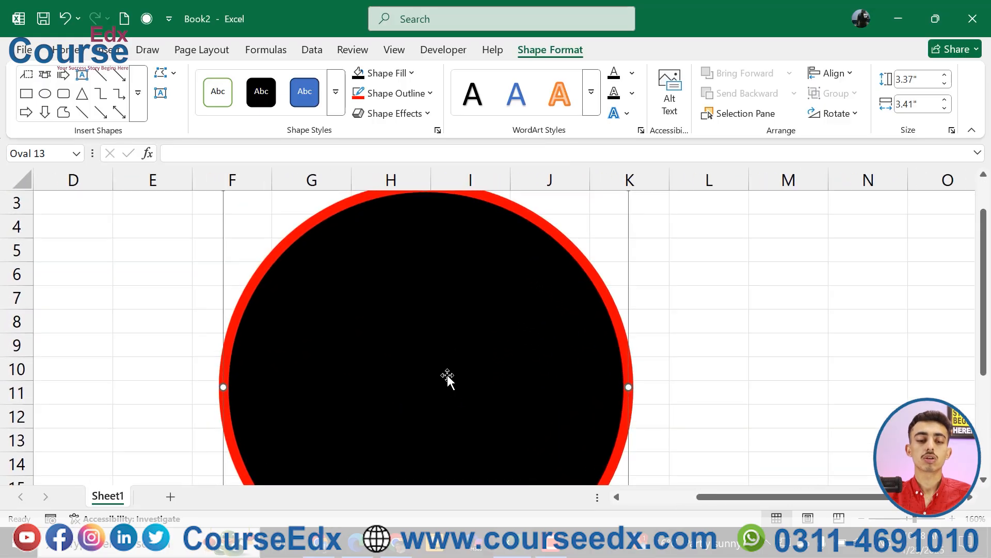
scroll(447, 375, "down", 5)
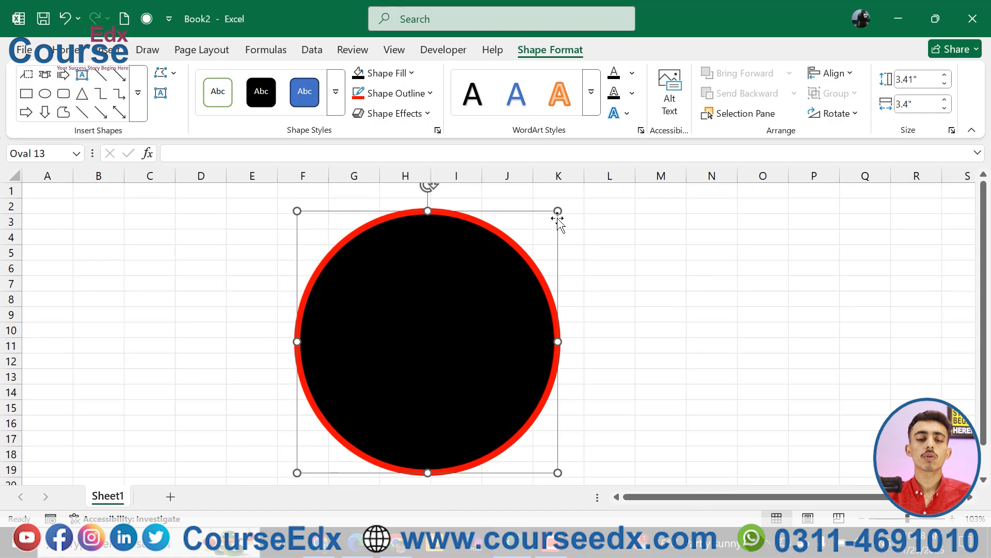
left_click_drag(558, 214, 425, 291)
scroll(425, 290, "up", 4)
scroll(425, 292, "up", 2)
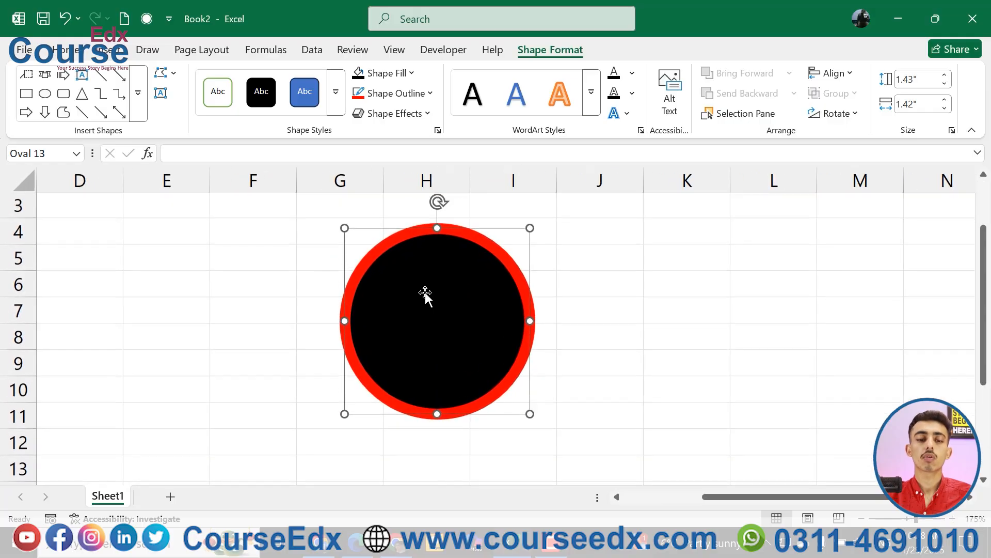
Set the circle's outline weight to 4½ pt and move the circle over to columns F and G.
left_click(401, 99)
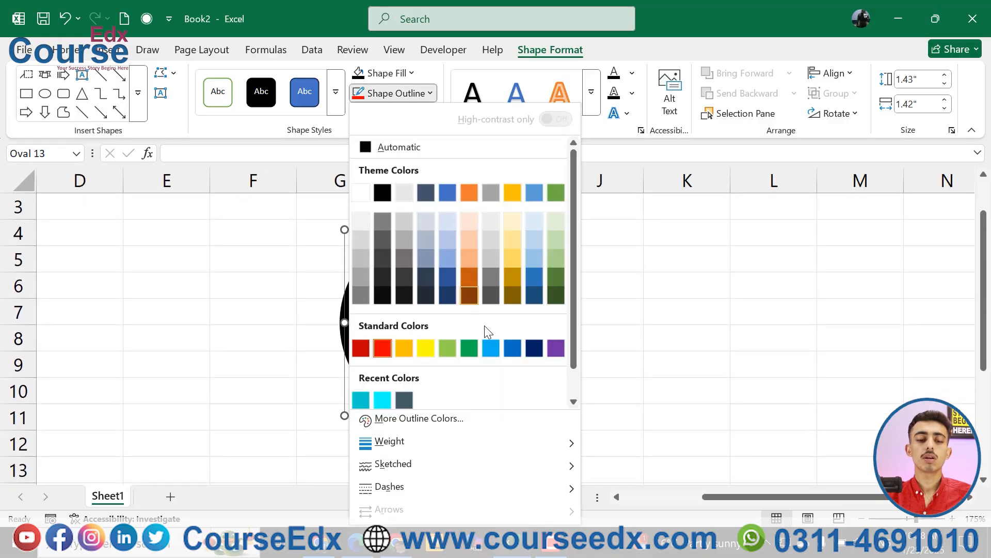
mouse_move(512, 442)
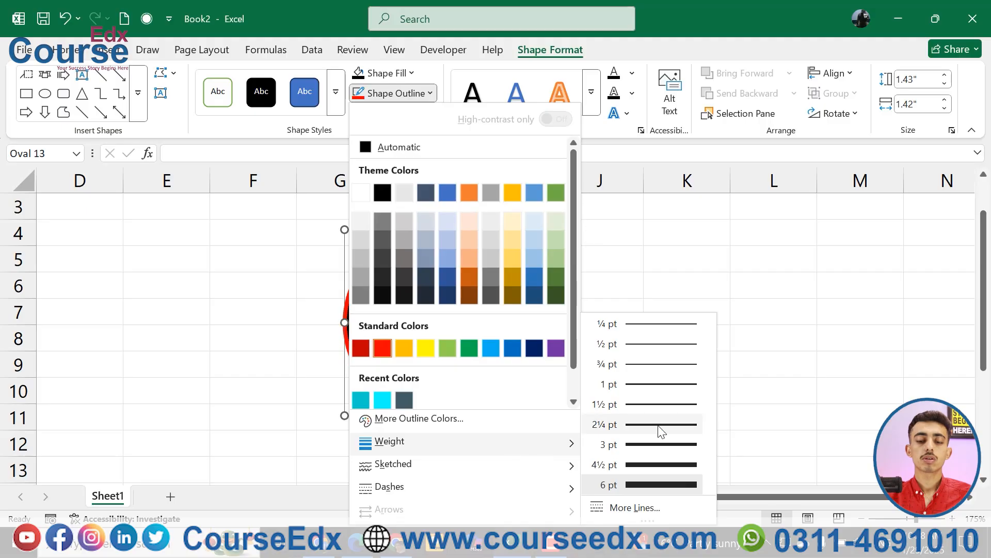
left_click(664, 464)
left_click_drag(330, 302, 309, 303)
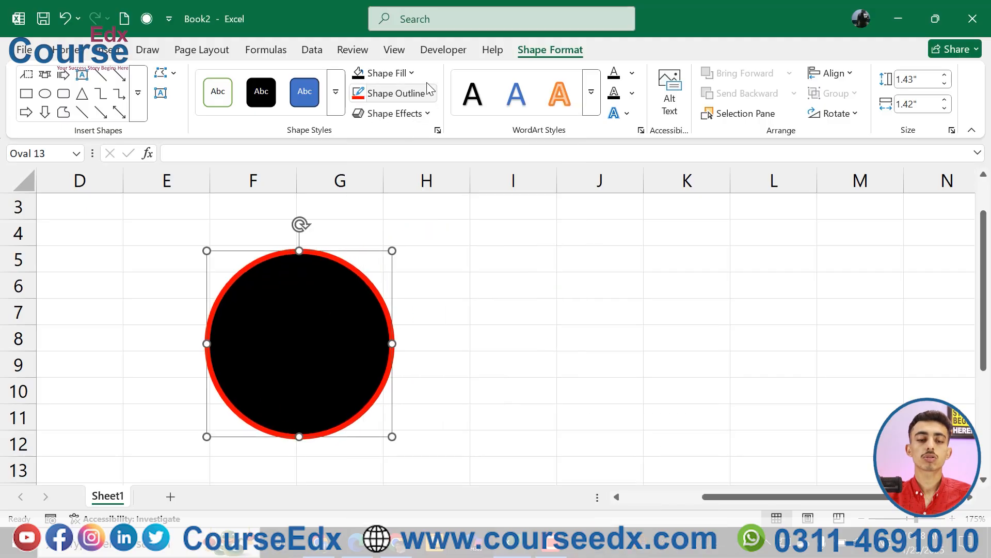
left_click(424, 91)
left_click(314, 288)
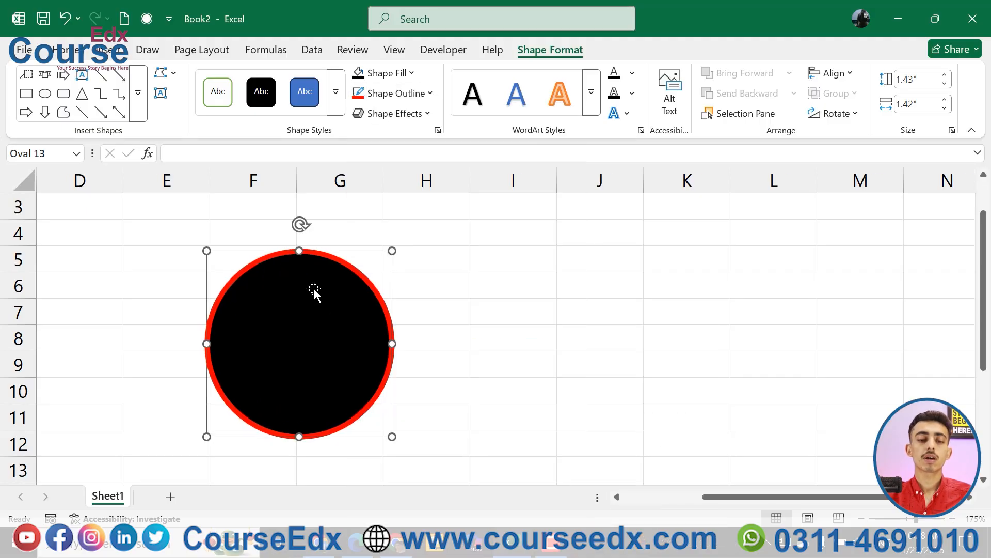
Try the waviest sketched line style on the circle's outline and undo it.
scroll(314, 288, "up", 2, "ctrl")
left_click(413, 93)
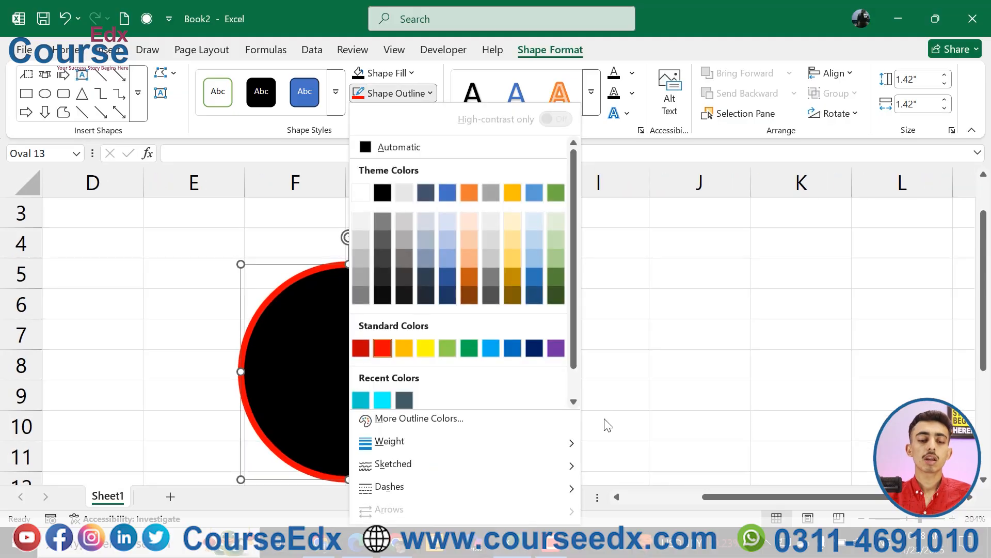
mouse_move(519, 465)
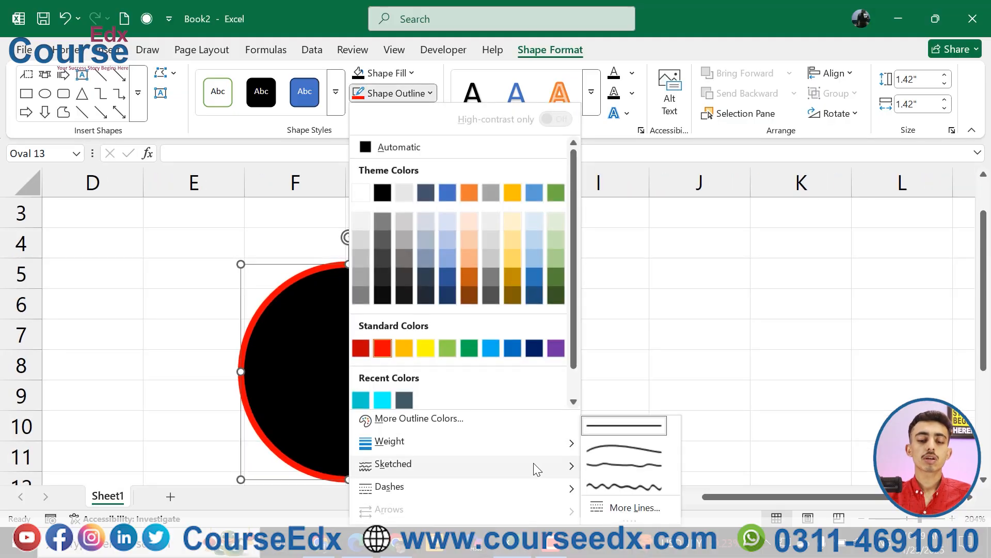
left_click(625, 485)
key("ctrl+z")
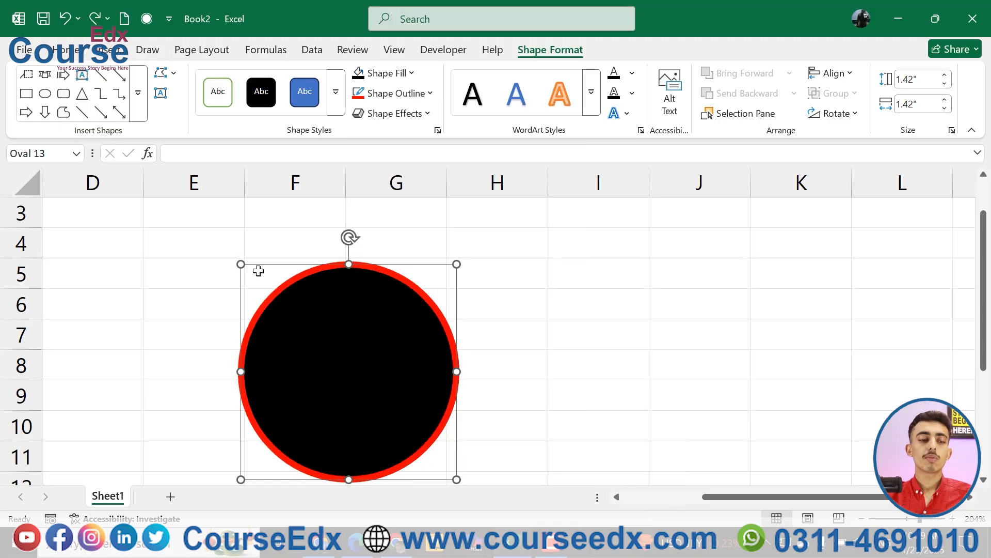
Draw a rectangle about 1.16 inches high and 2.38 inches wide beside the circle, and shift it slightly toward the circle.
left_click(26, 95)
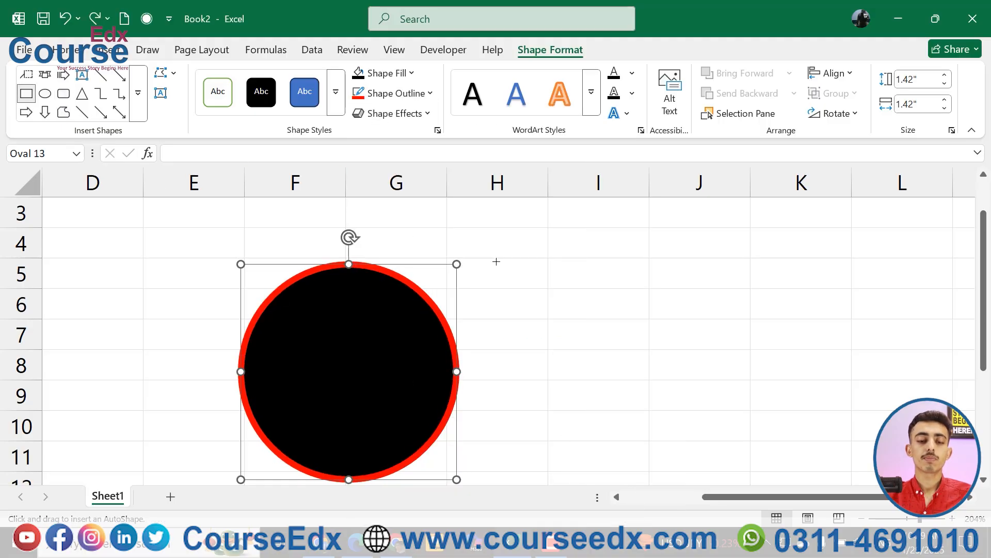
left_click_drag(552, 266, 915, 442)
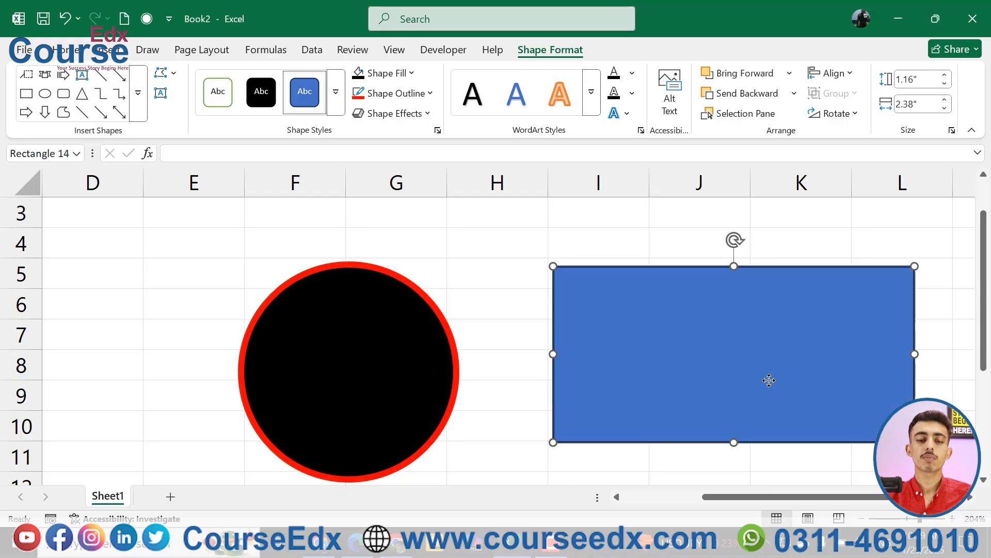
left_click_drag(776, 379, 710, 349)
Give the rectangle a red outline with a weight of 6 pt.
left_click(426, 94)
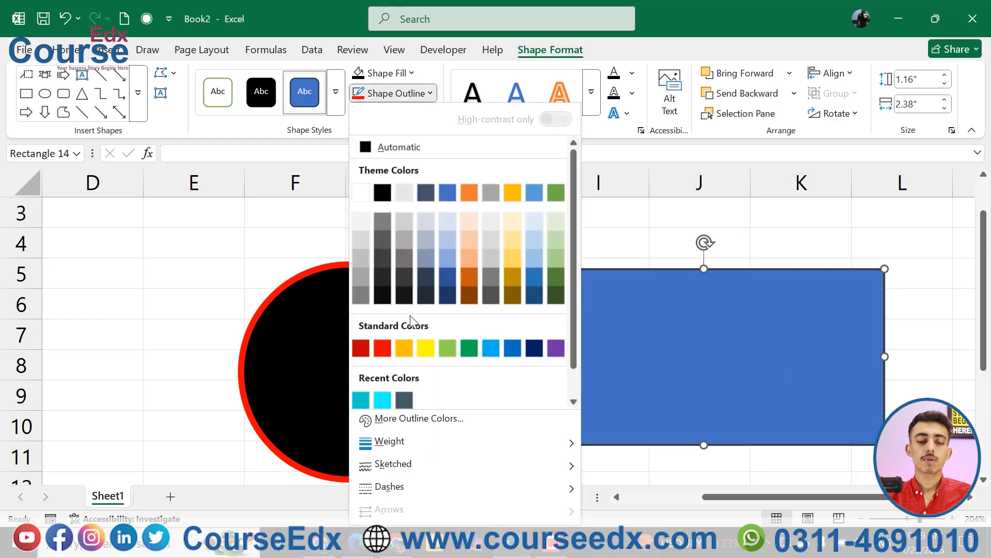
left_click(381, 347)
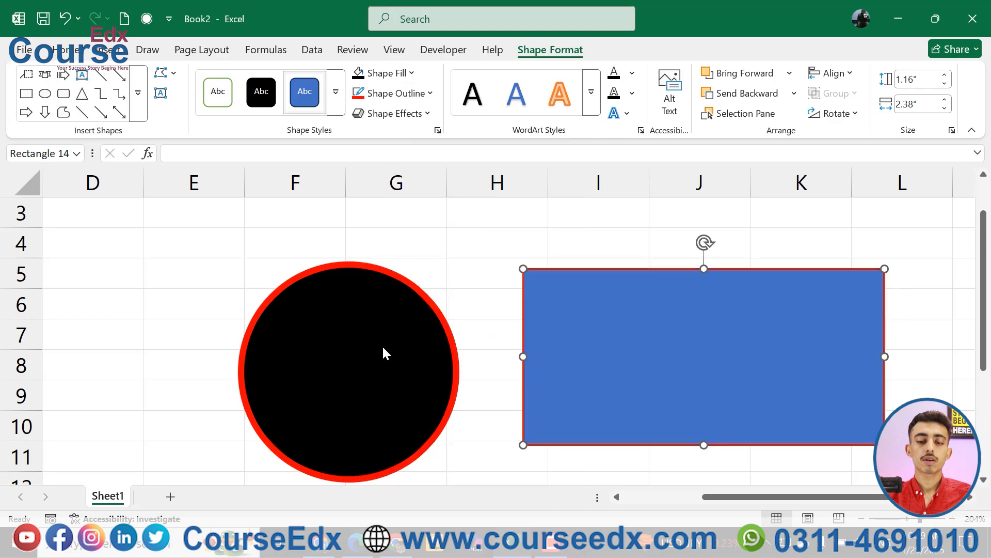
left_click(390, 94)
mouse_move(513, 443)
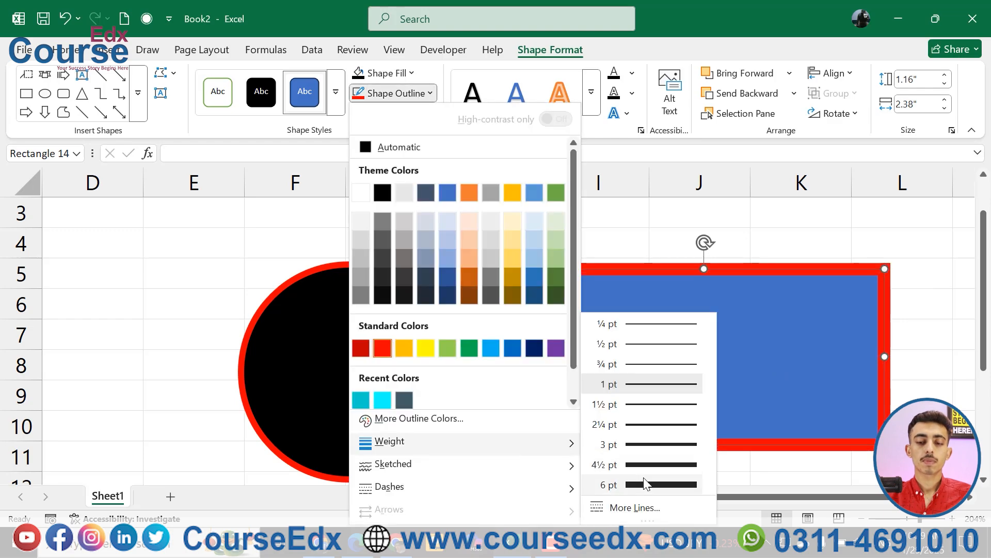
left_click(642, 476)
Apply a wavy sketched line style to the rectangle's outline.
left_click(393, 94)
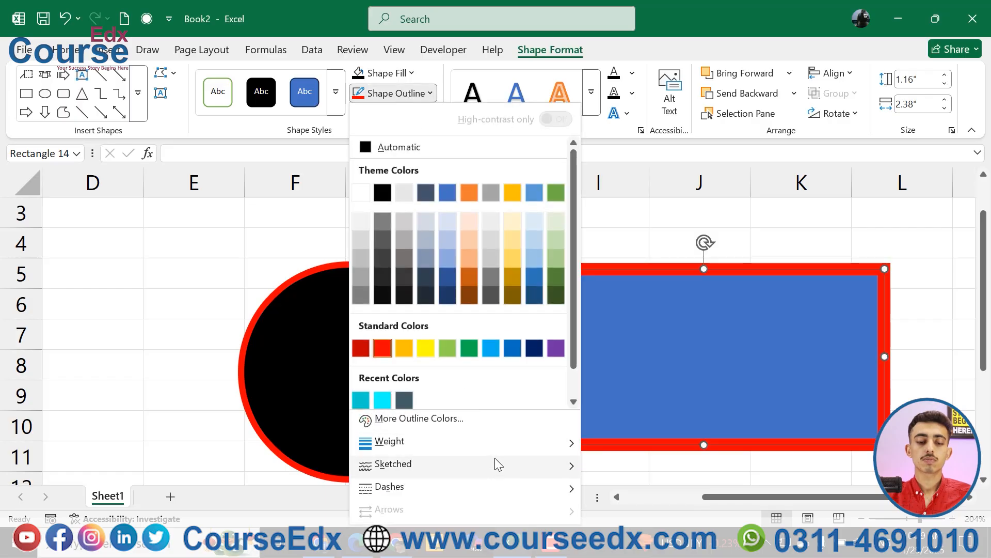
mouse_move(495, 460)
left_click(615, 486)
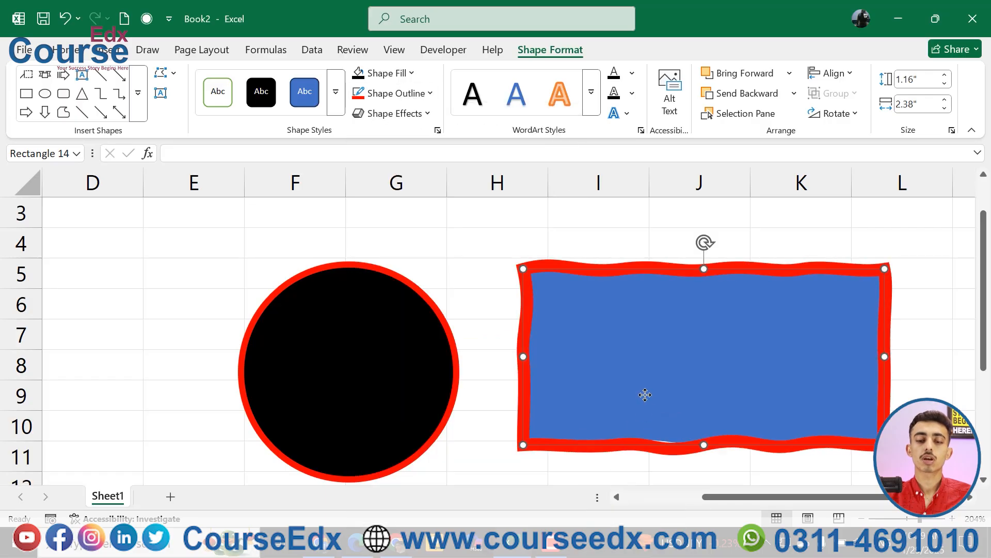
Move the circle slightly up and left, and give its outline the long dash-dot-dot style.
left_click_drag(407, 381, 365, 352)
left_click(420, 100)
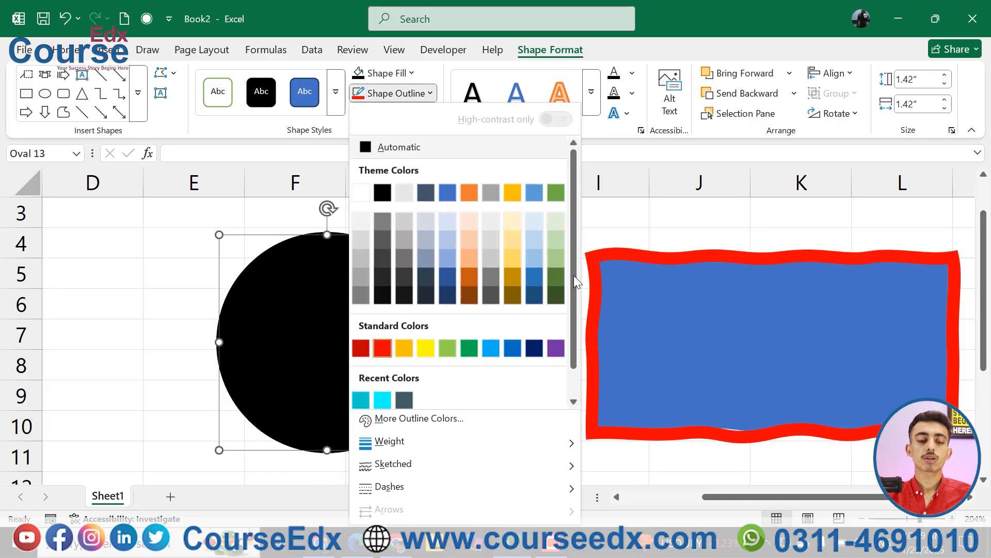
mouse_move(521, 493)
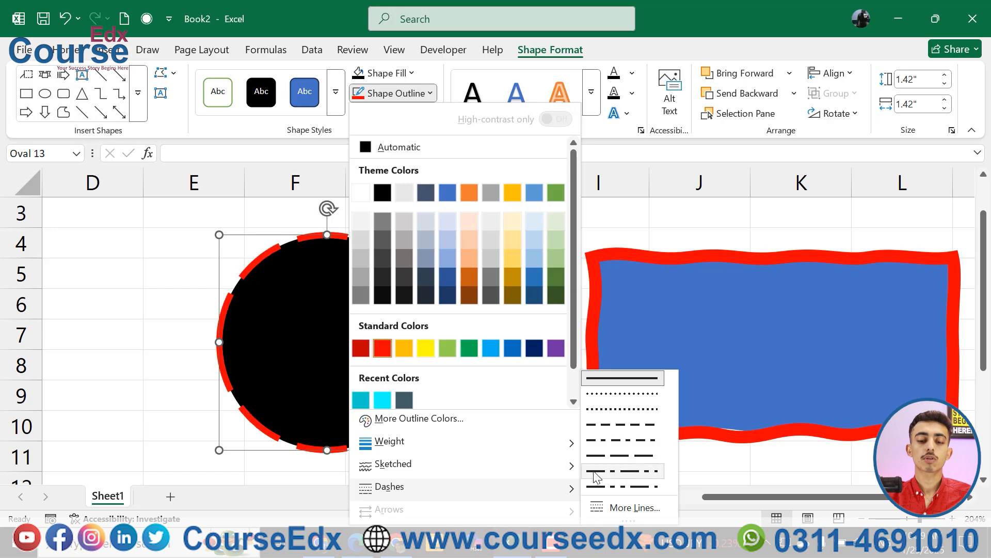
left_click(602, 487)
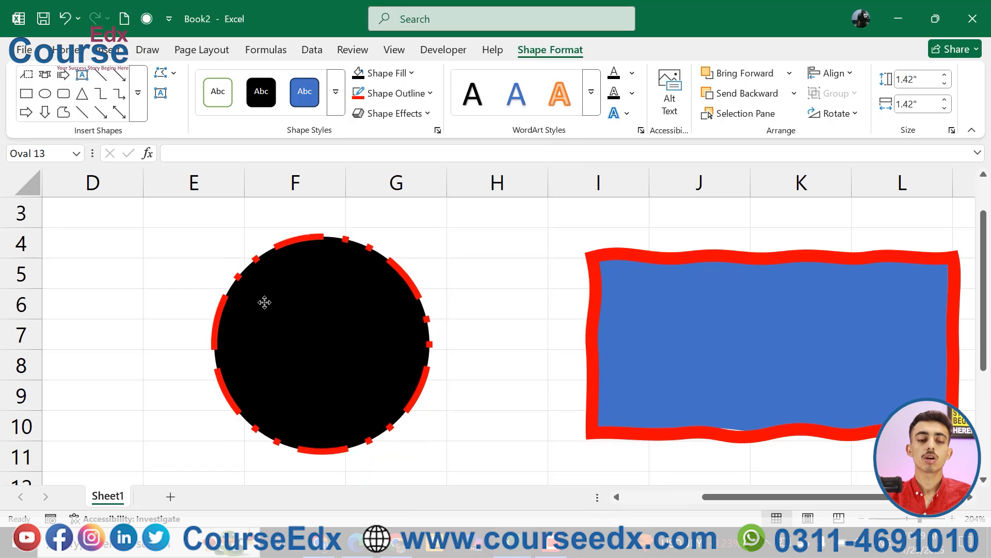
left_click(472, 308)
left_click_drag(386, 315, 374, 319)
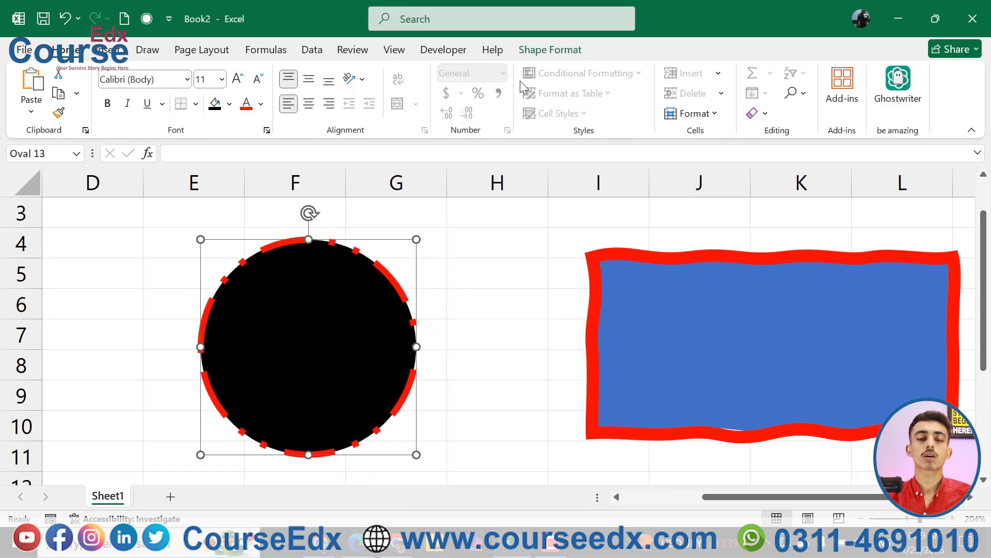
Remove the circle's outline with No Outline and move the circle over to columns D to F.
left_click(548, 51)
left_click(408, 93)
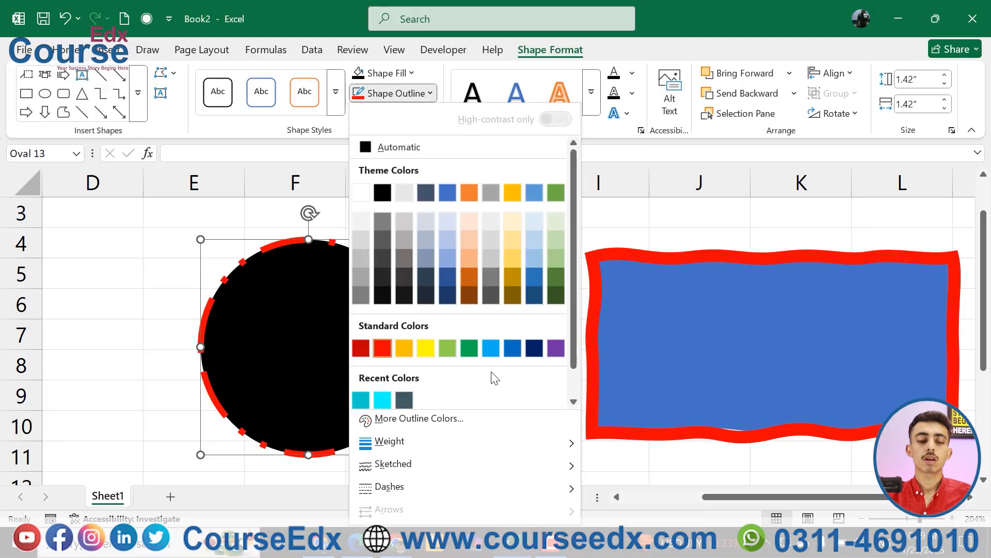
scroll(432, 398, "down", 1)
left_click(402, 403)
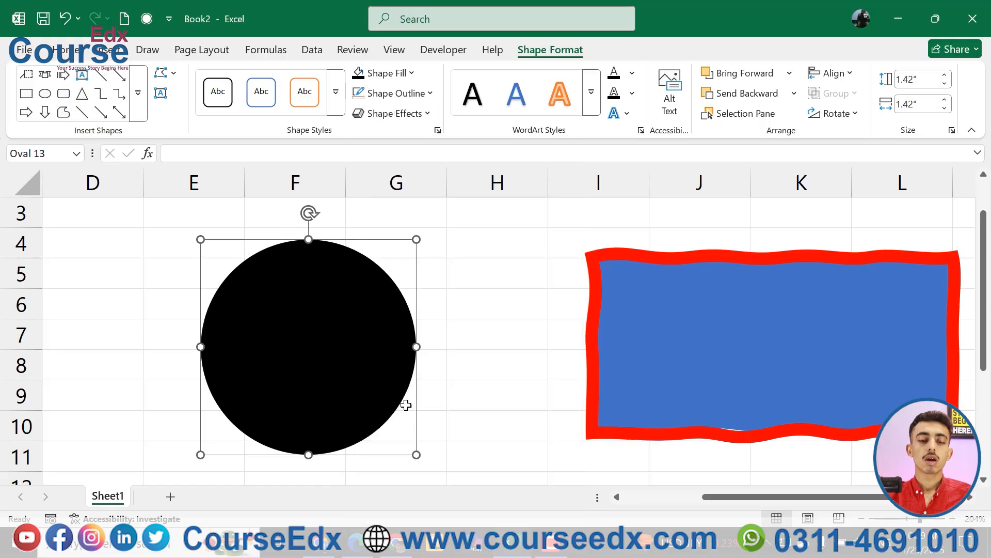
left_click(427, 98)
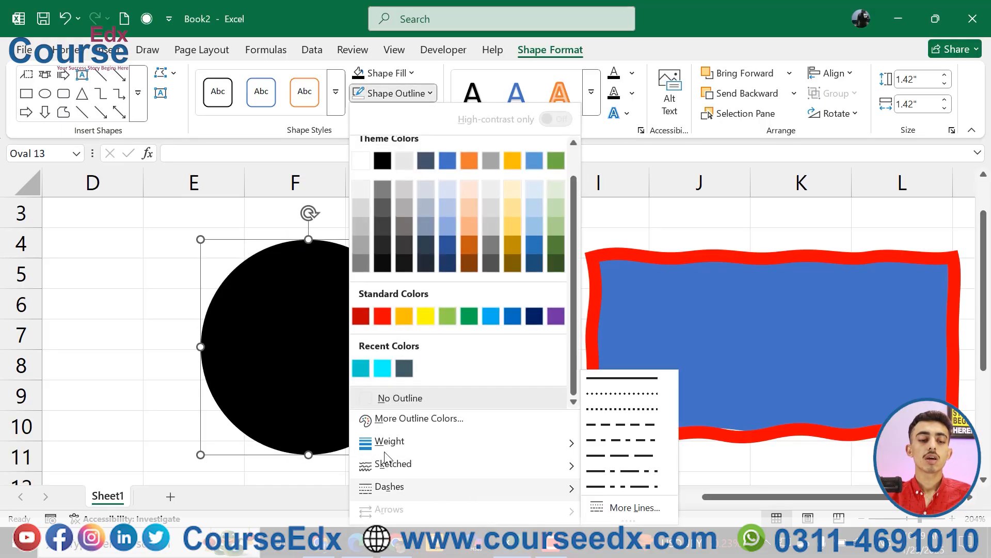
left_click(311, 398)
left_click_drag(271, 387, 194, 352)
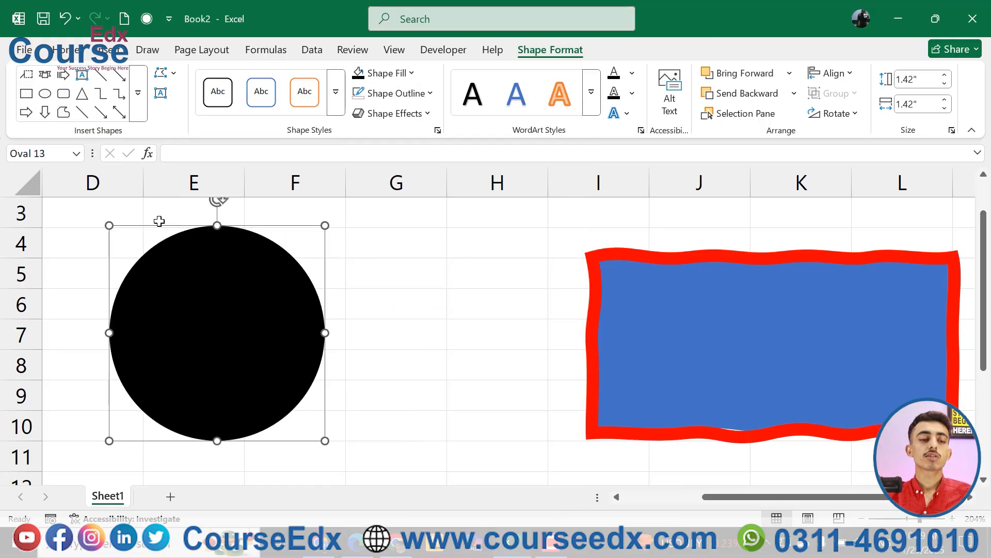
Draw a straight diagonal line about 0.93 inches in height and width between the circle and the rectangle.
left_click(105, 80)
mouse_move(460, 295)
left_mouse_down()
mouse_move(579, 234)
mouse_move(485, 260)
left_mouse_up()
left_click_drag(445, 315, 473, 347)
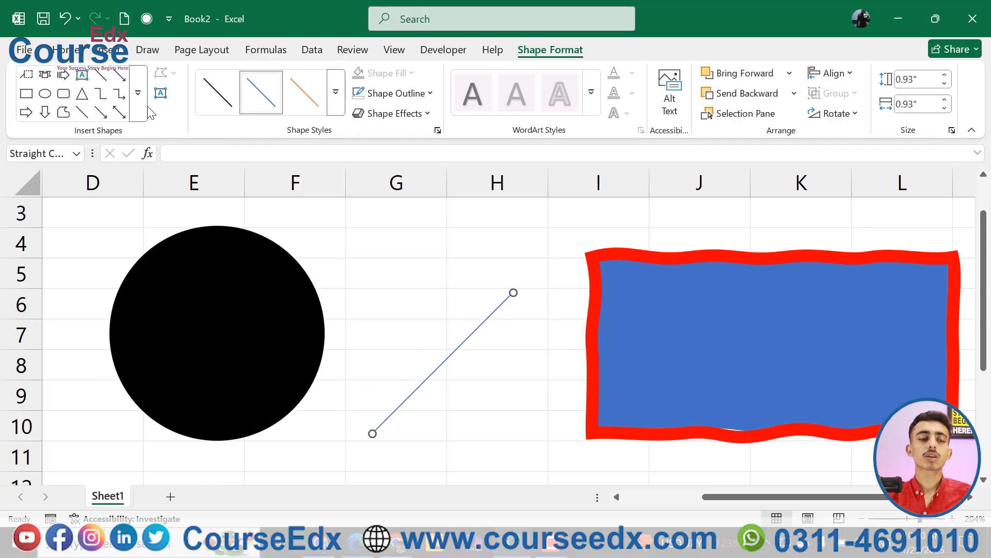
Draw an elbow connector about 1.08 inches in height and width across the diagonal line, with filled arrowheads at both ends.
left_click(101, 93)
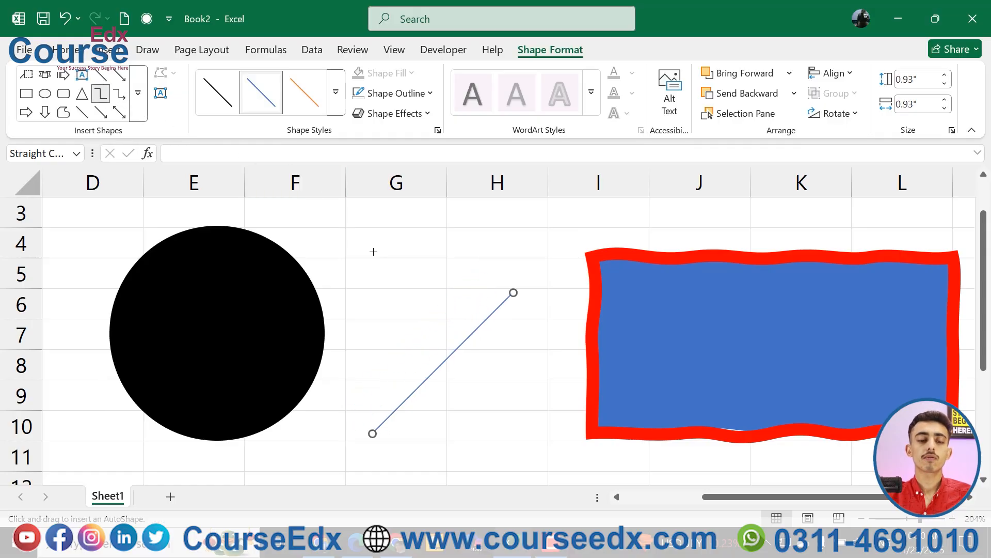
mouse_move(355, 240)
left_mouse_down()
mouse_move(491, 403)
mouse_move(519, 404)
left_mouse_up()
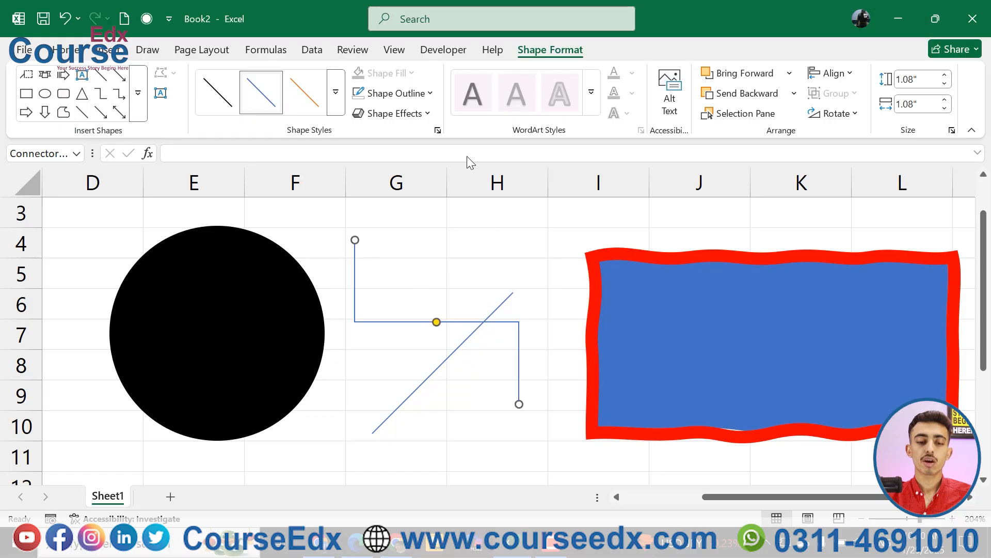
left_click(408, 93)
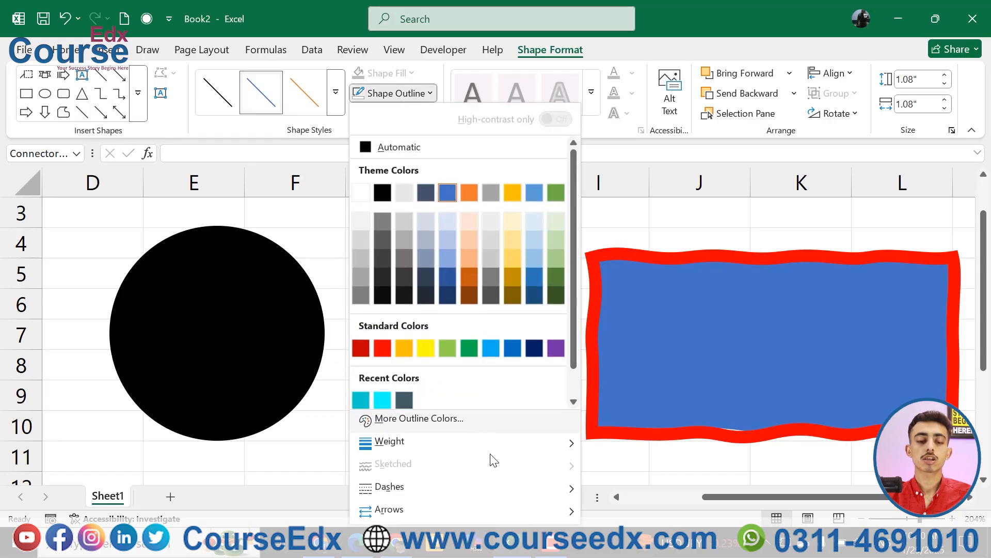
mouse_move(527, 516)
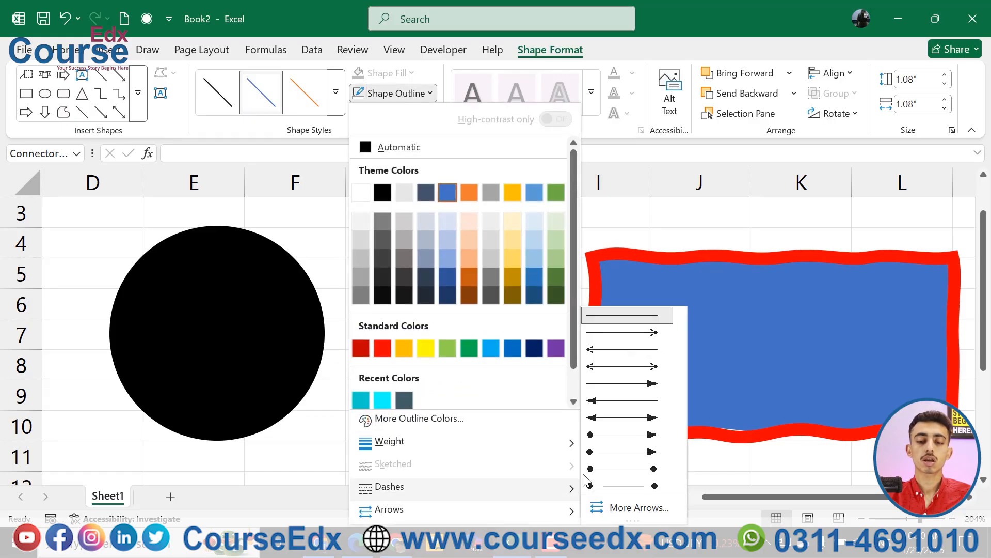
left_click(623, 417)
left_click(624, 416)
left_click_drag(430, 321, 467, 322)
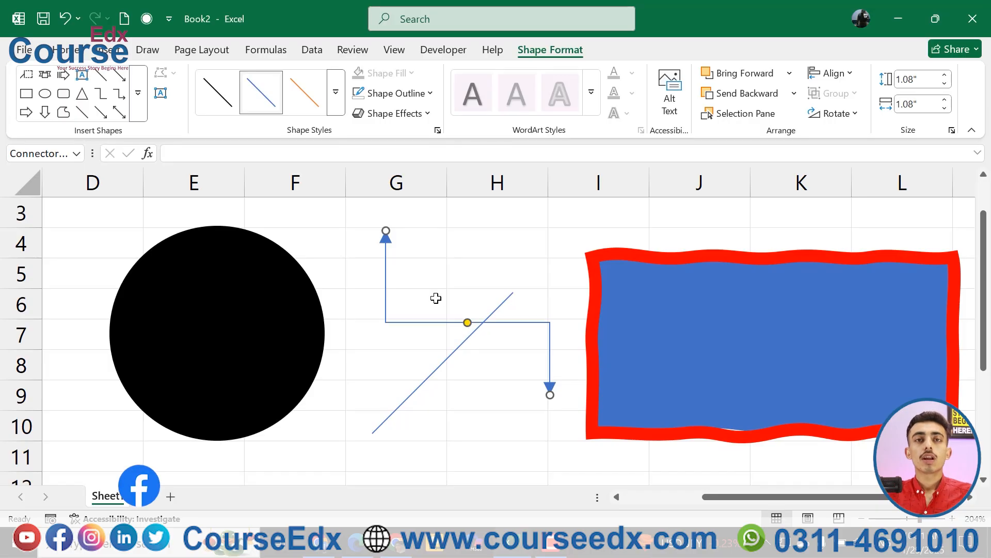
Reapply the filled double-ended arrow style to the elbow connector and move it over the black circle.
left_click(394, 94)
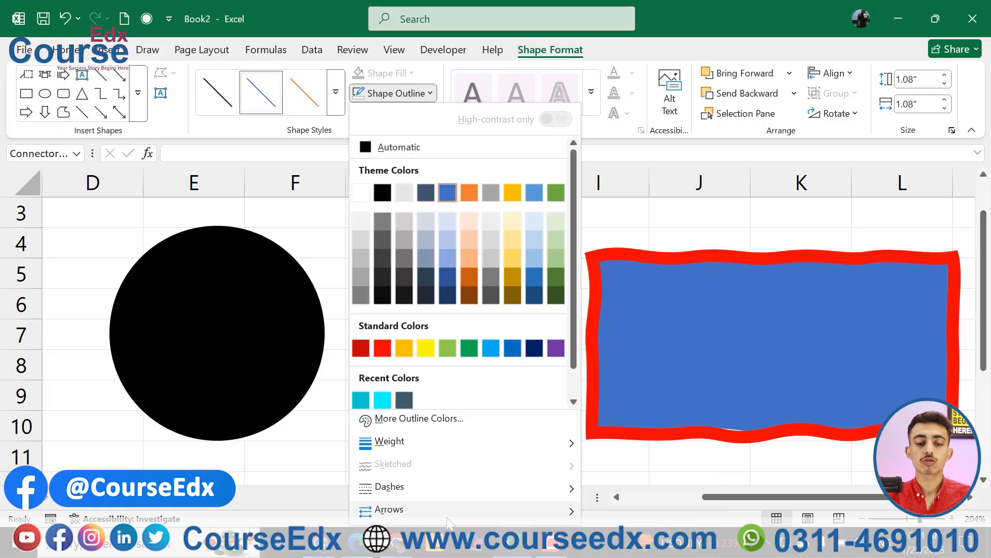
left_click(620, 413)
left_click_drag(446, 326, 252, 391)
Move the straight diagonal line slightly upward and set its weight to 6 pt.
left_click(450, 356)
left_click_drag(450, 356, 454, 308)
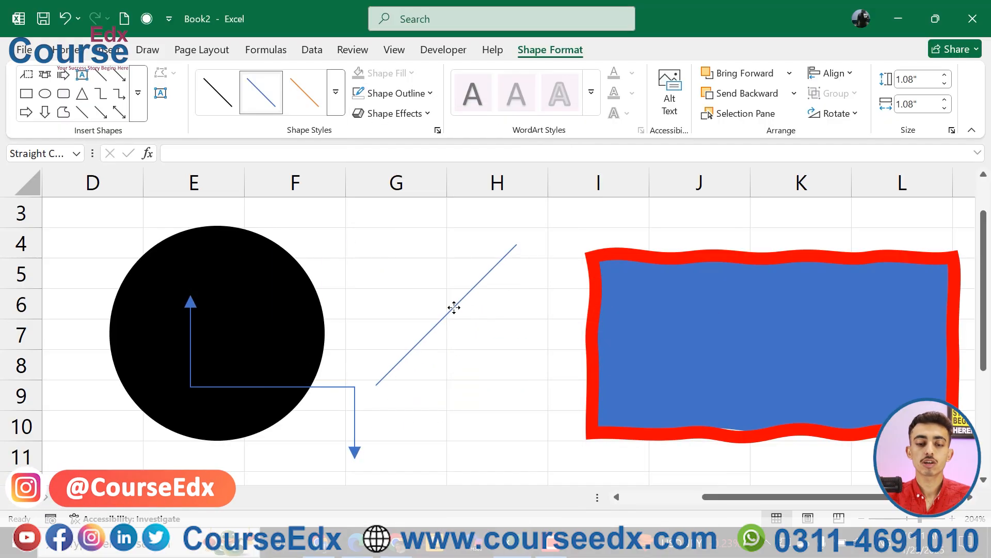
left_click(408, 95)
mouse_move(547, 444)
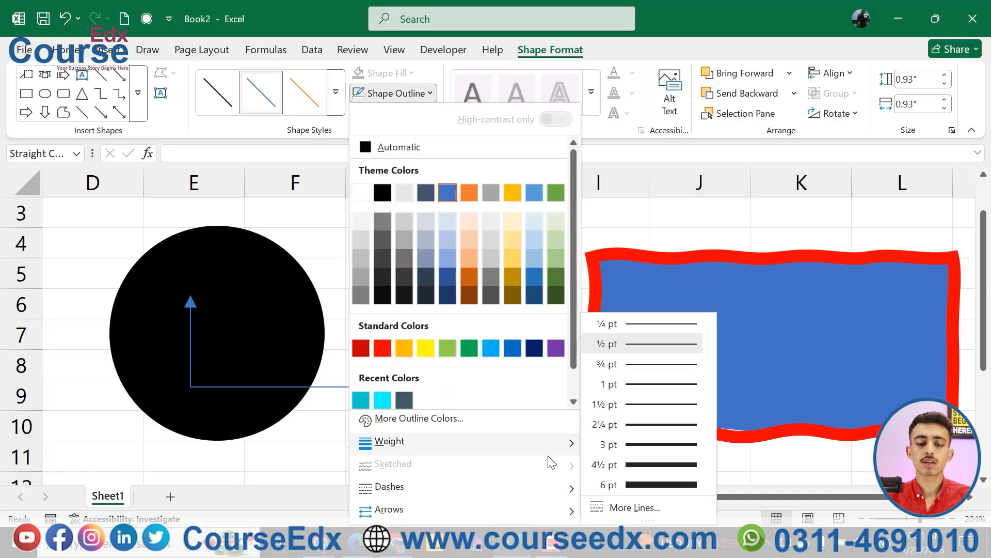
left_click(646, 485)
left_click(463, 332)
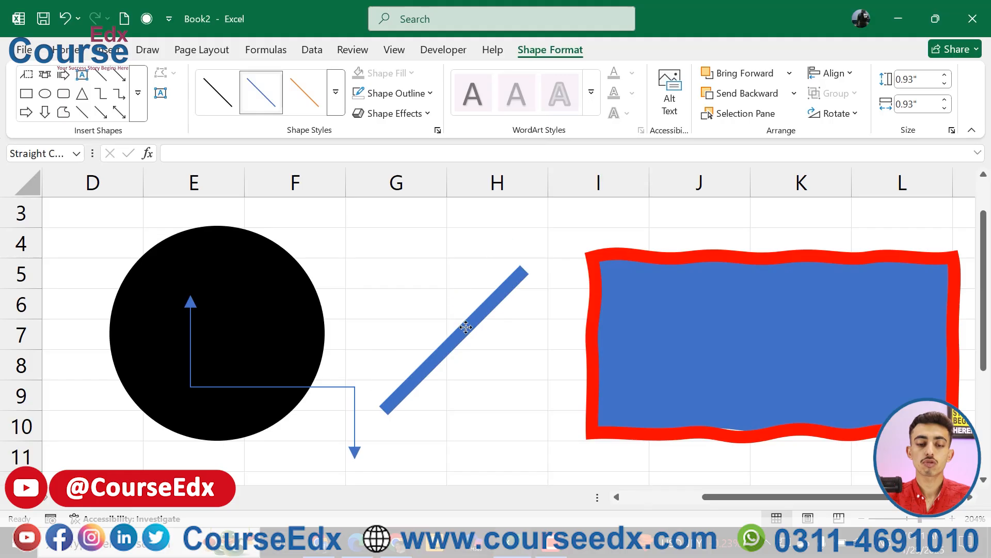
Apply the open double-ended arrow style to the thick diagonal line.
left_click(394, 93)
mouse_move(542, 519)
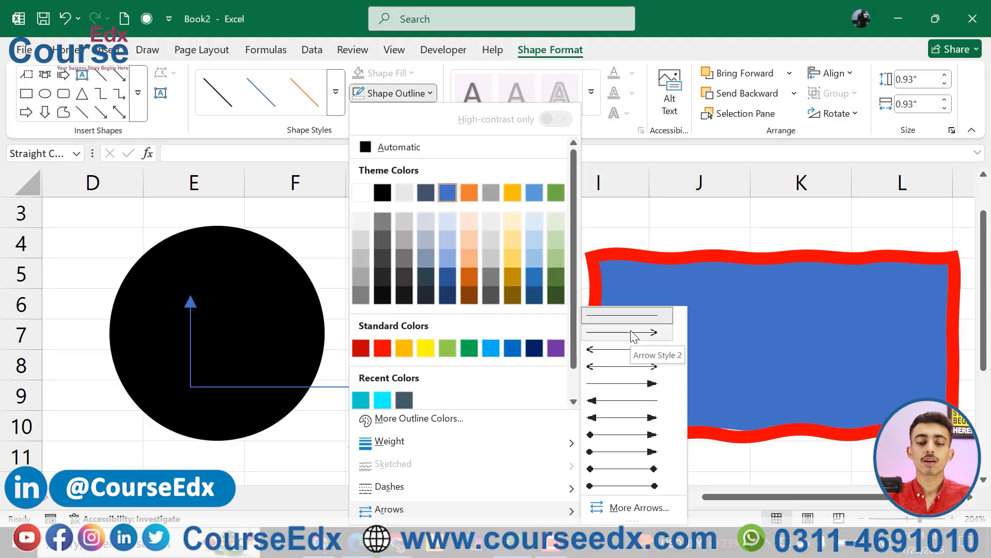
left_click(617, 366)
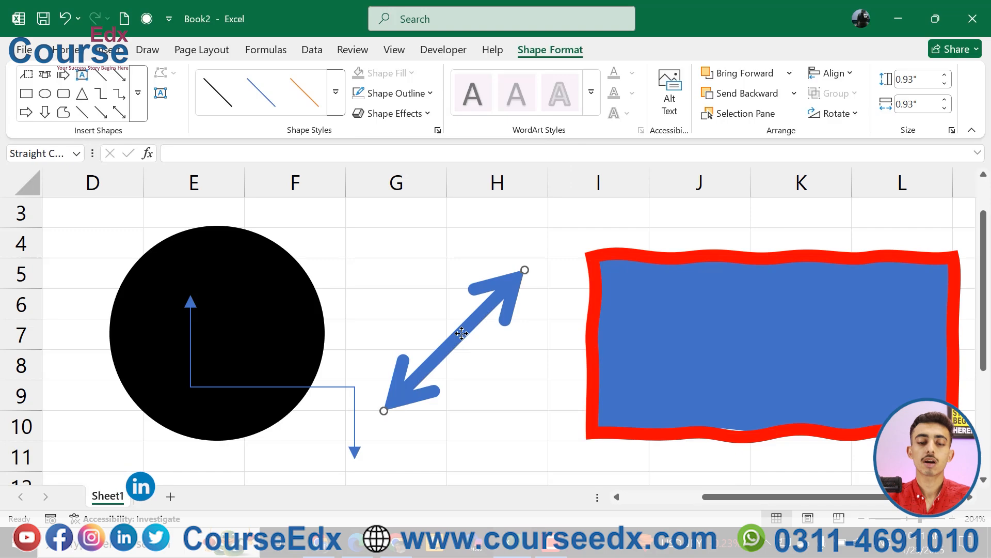
Stretch the double-headed arrow to about 3.83 inches wide, nearly horizontal, reaching from the circle to the rectangle's upper edge.
left_click_drag(525, 270, 859, 389)
left_click_drag(535, 388, 401, 235)
left_click_drag(708, 229, 812, 239)
left_click_drag(551, 254, 467, 248)
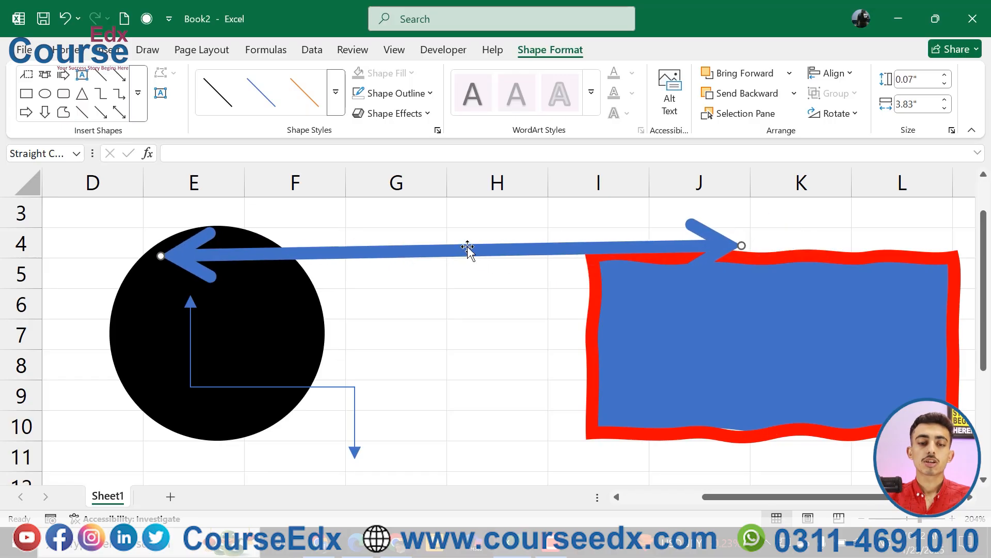
Set the long double-headed arrow's weight to 3 pt and its colour to red.
left_click(423, 93)
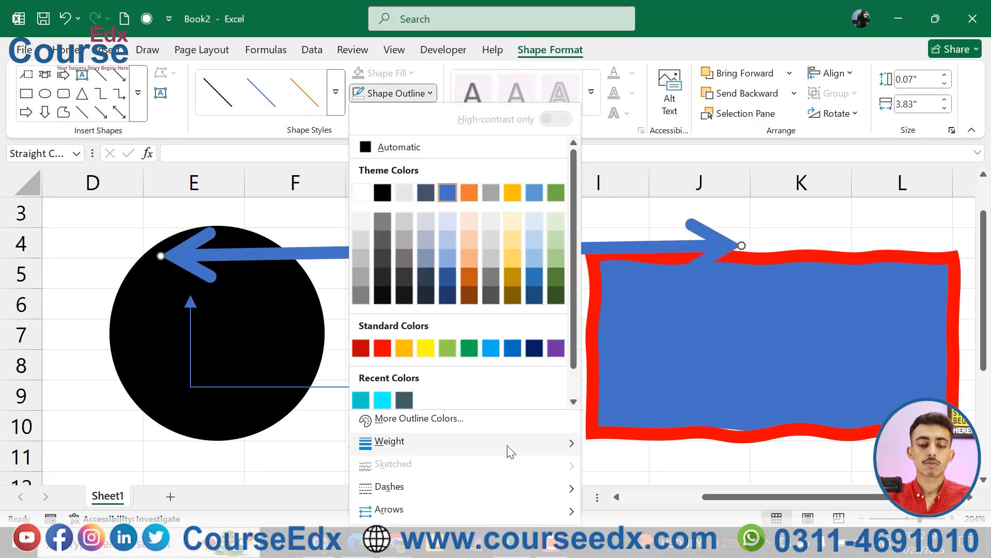
mouse_move(509, 442)
left_click(647, 445)
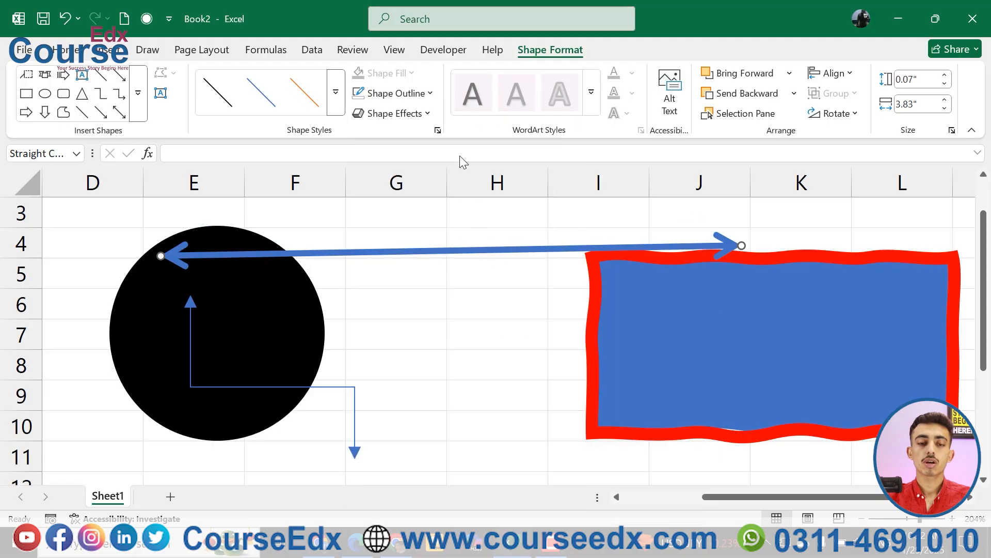
left_click(397, 93)
left_click(382, 348)
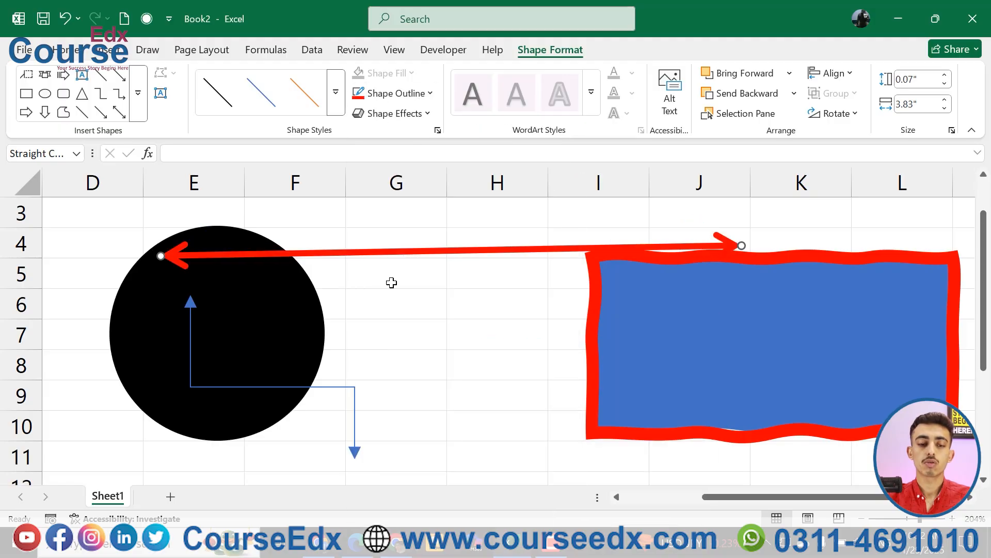
Move the red double-headed arrow down to row 7 and delete it.
left_click_drag(378, 253, 452, 335)
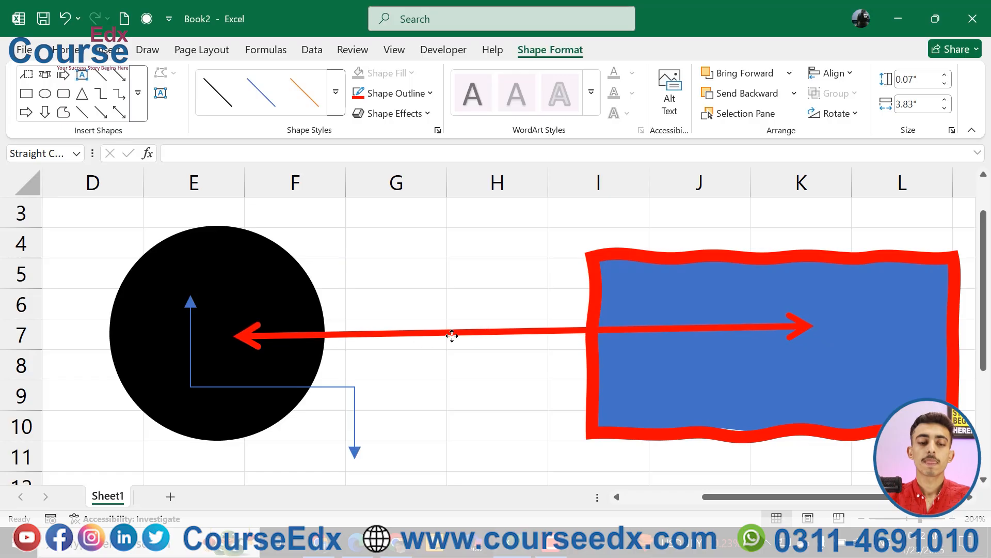
key("Delete")
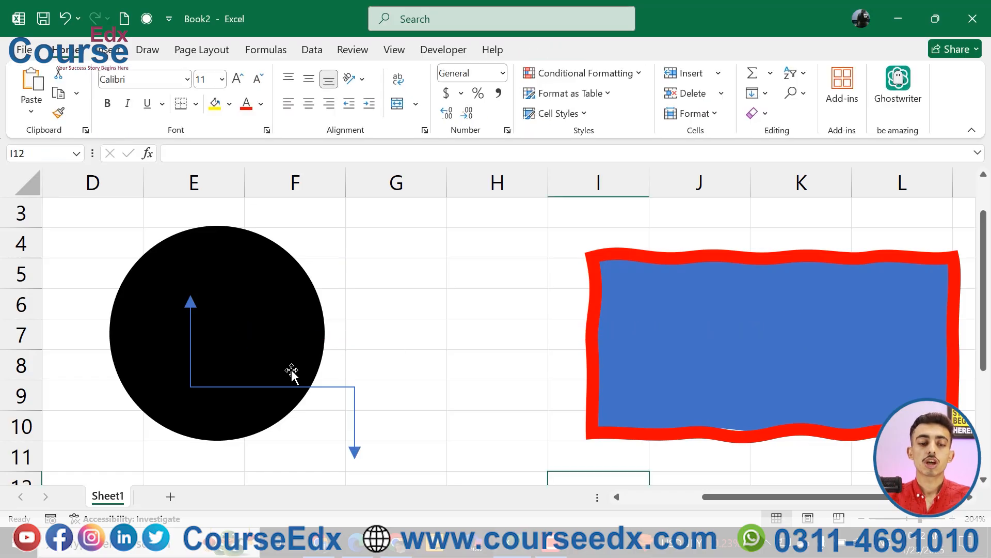
Move the black circle into the gap before the rectangle and give it the tilted 3-D effect preset second in the third row.
double_click(261, 332)
left_click_drag(288, 292, 512, 274)
left_click(414, 115)
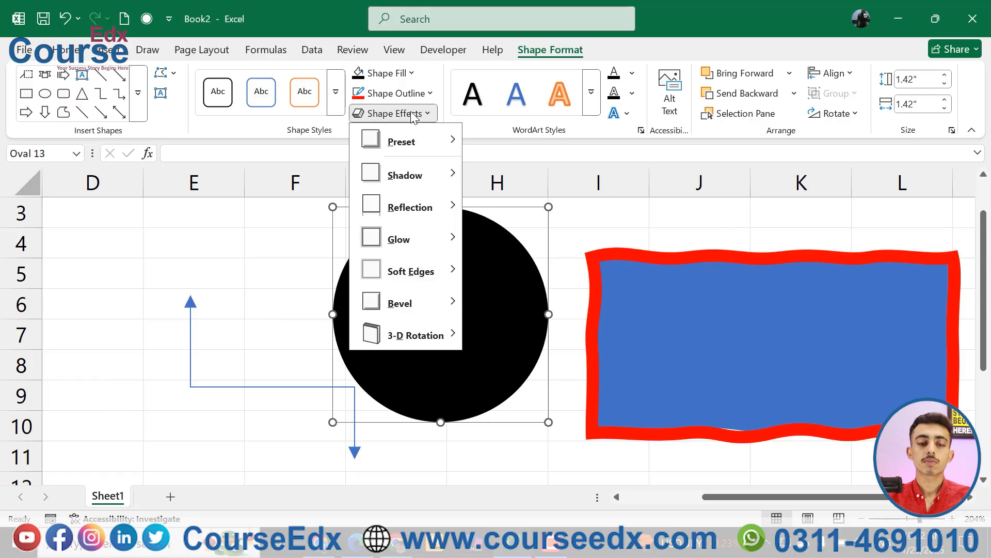
mouse_move(424, 144)
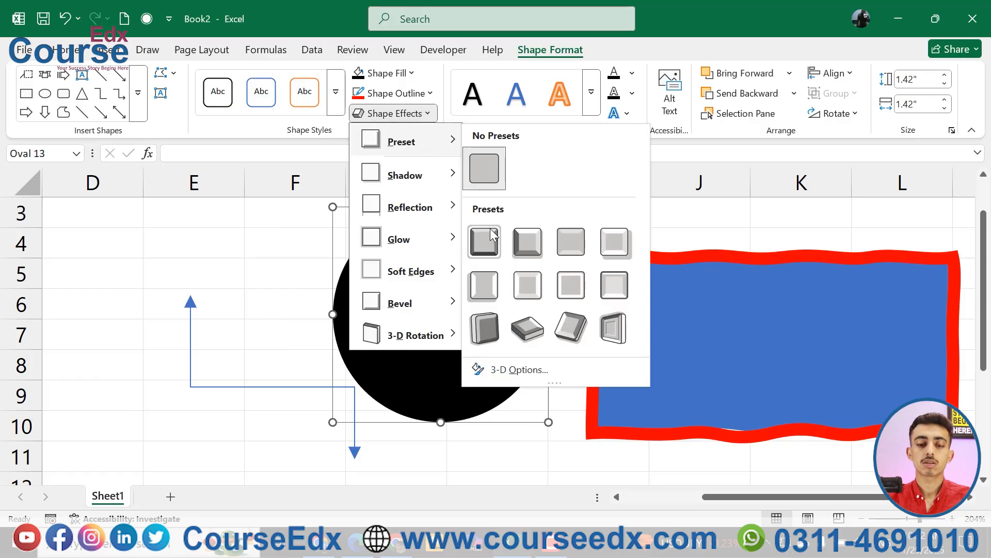
left_click(528, 334)
left_click_drag(433, 334, 415, 293)
Delete the blue double-ended elbow connector and move the circle over columns E to G, rows 4 to 10.
left_click(305, 386)
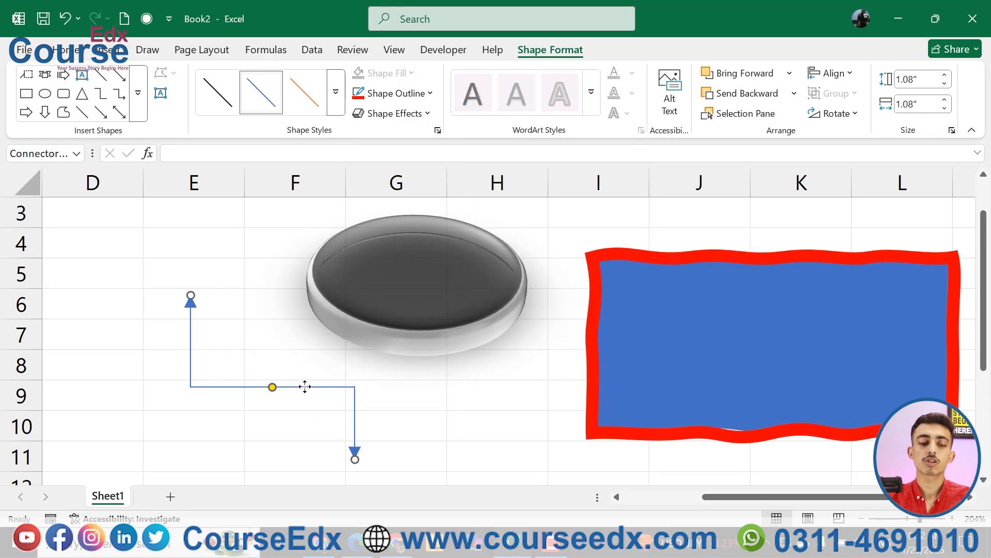
key("Delete")
left_click_drag(480, 270, 375, 314)
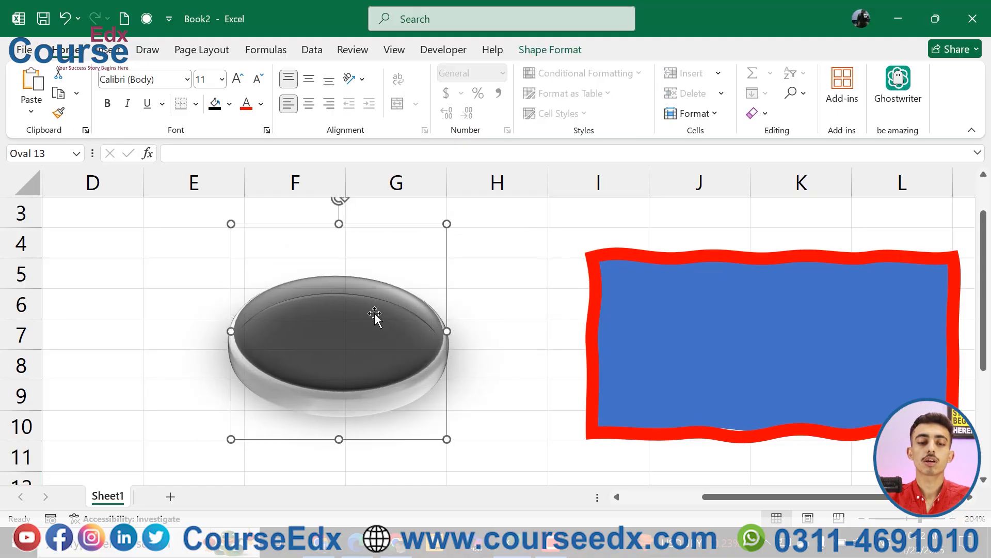
Remove the preset effect from the black circle with No Presets.
left_click(549, 50)
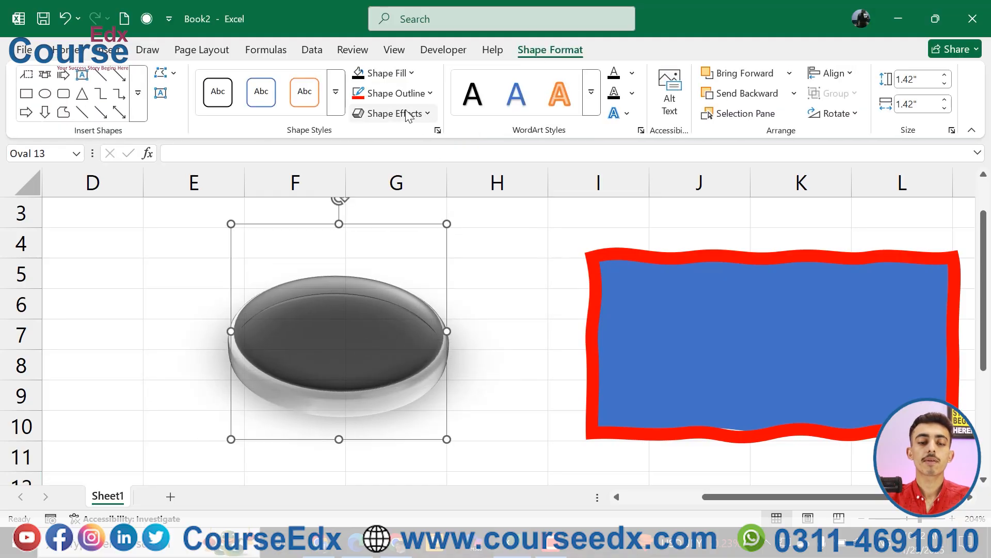
left_click(408, 113)
mouse_move(413, 141)
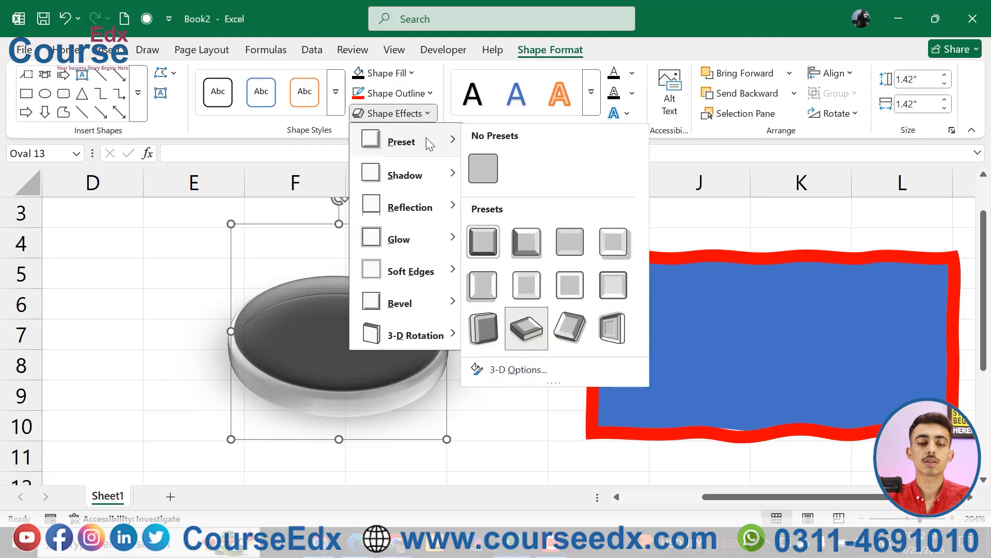
left_click(483, 173)
Apply the outer shadow preset that casts the shadow straight above the black circle.
left_click(407, 114)
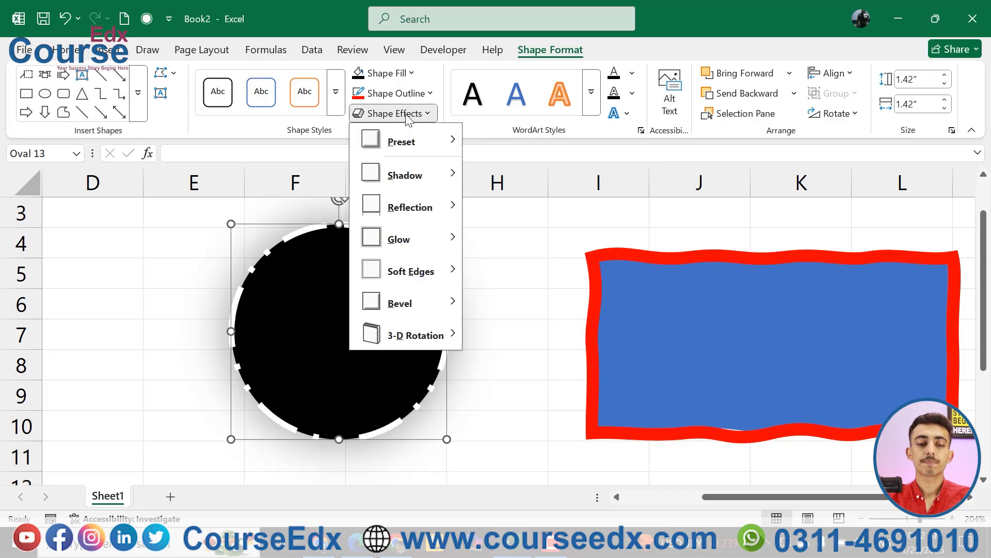
mouse_move(409, 178)
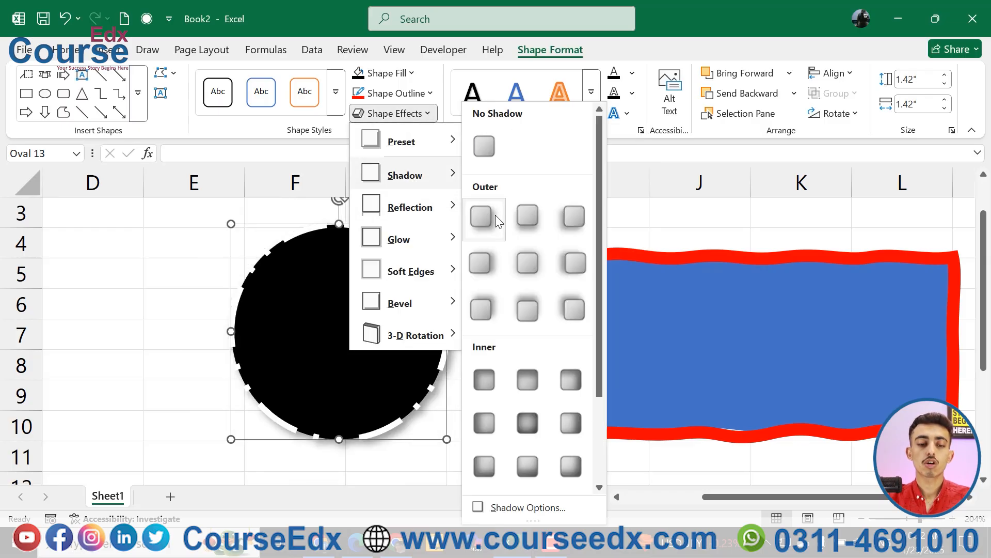
left_click(525, 306)
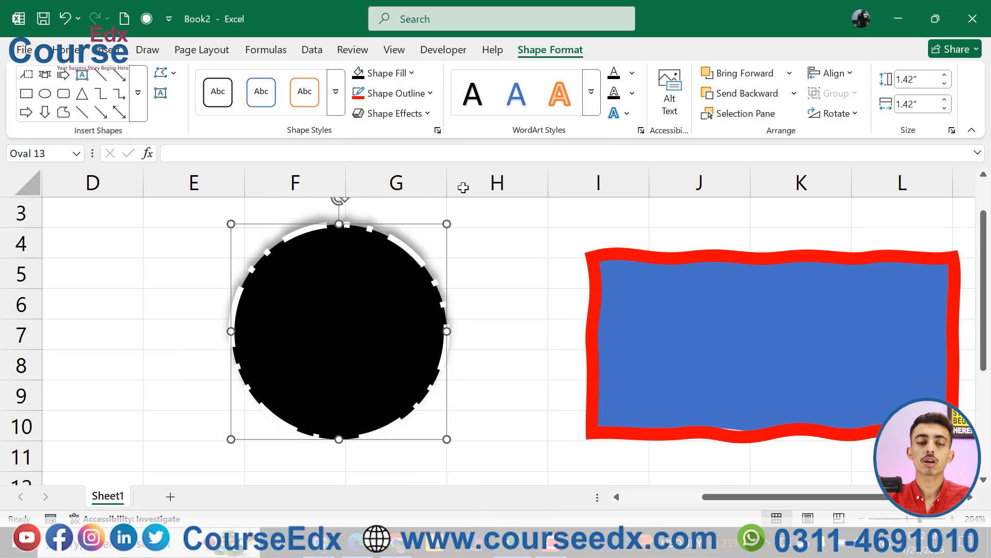
left_click(397, 94)
left_click(429, 94)
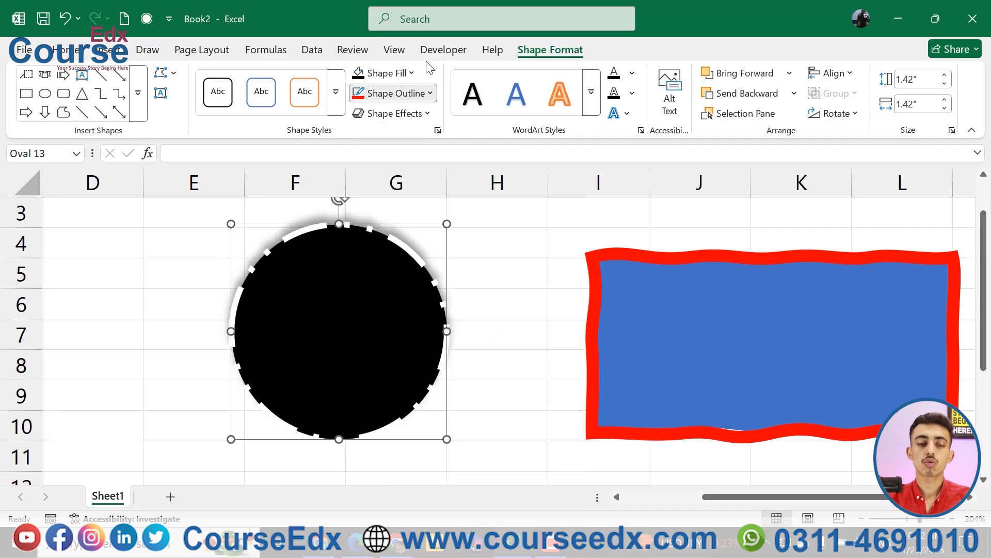
Open the circle's detailed shadow options, set the shadow colour to red, and shift the circle slightly towards column E.
left_click(395, 113)
mouse_move(444, 185)
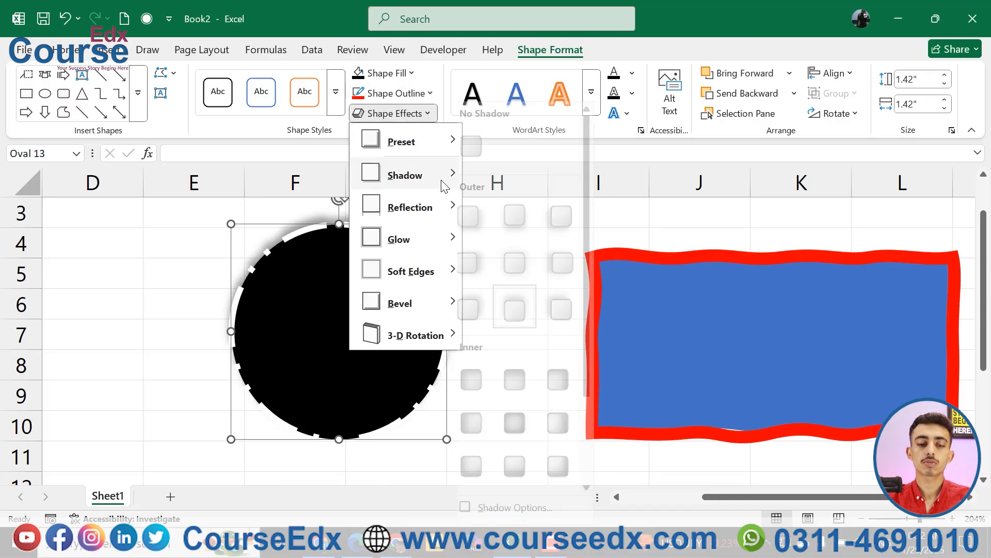
left_click(544, 504)
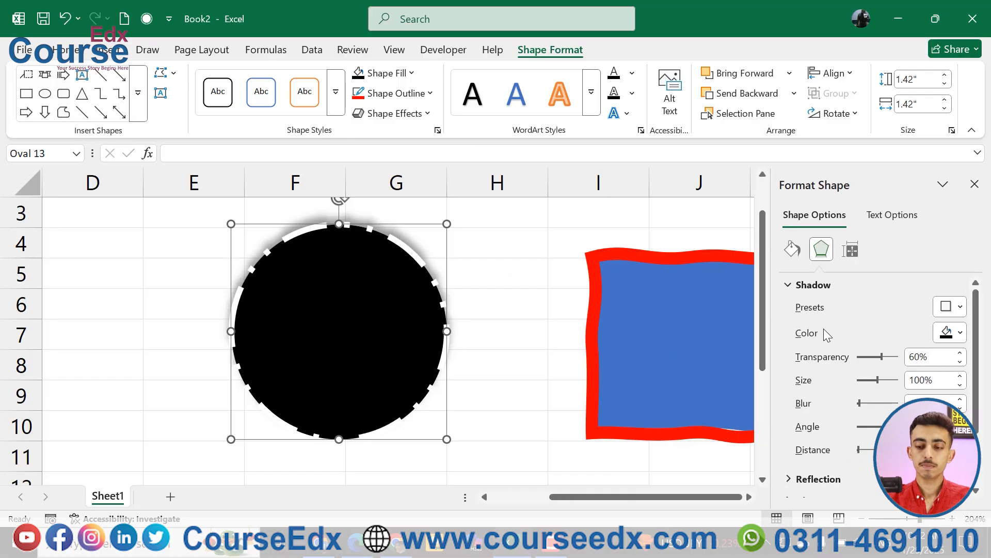
scroll(823, 329, "down", 1)
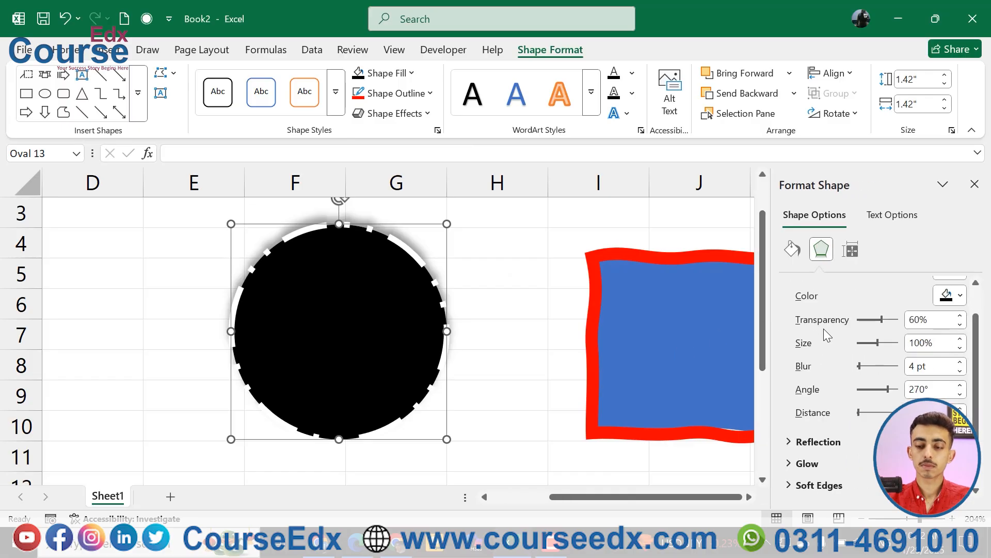
left_click(951, 295)
left_click(791, 222)
left_click_drag(385, 316, 320, 334)
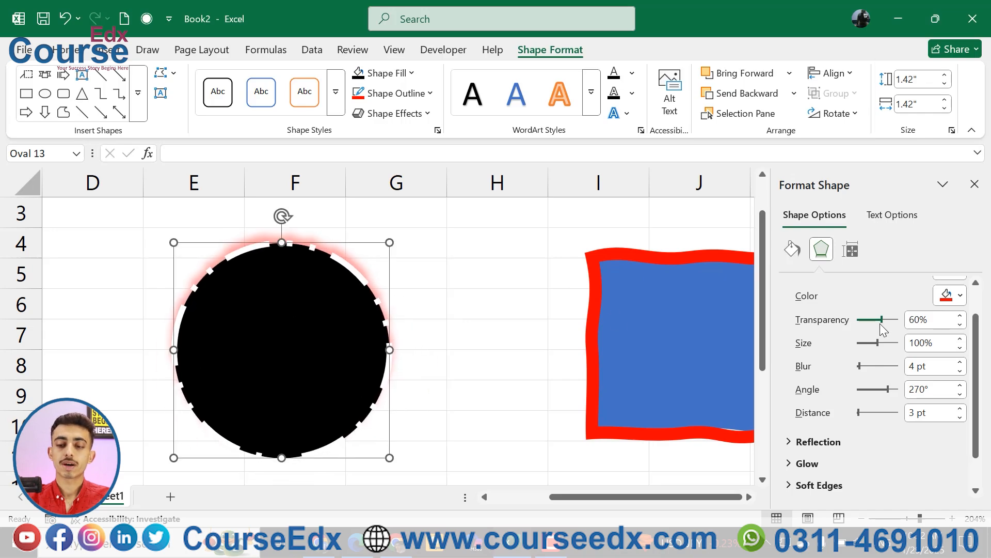
Set the circle's red shadow to 0% transparency, 104% size, 14 pt blur, 244° angle and 18 pt distance.
left_click_drag(881, 321, 874, 400)
left_click(960, 408)
left_click(960, 409)
left_click(958, 410)
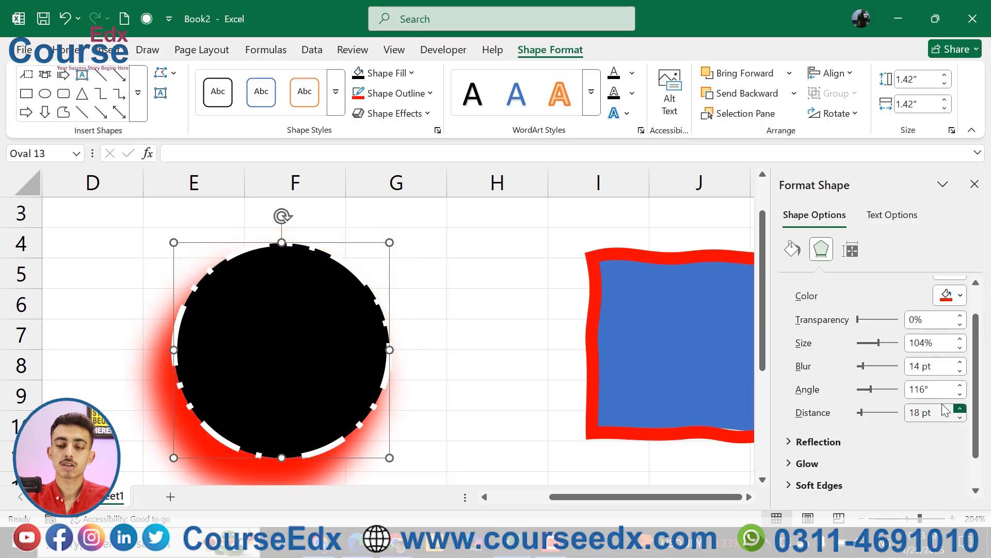
mouse_move(877, 395)
left_mouse_down()
mouse_move(849, 389)
mouse_move(888, 380)
left_mouse_up()
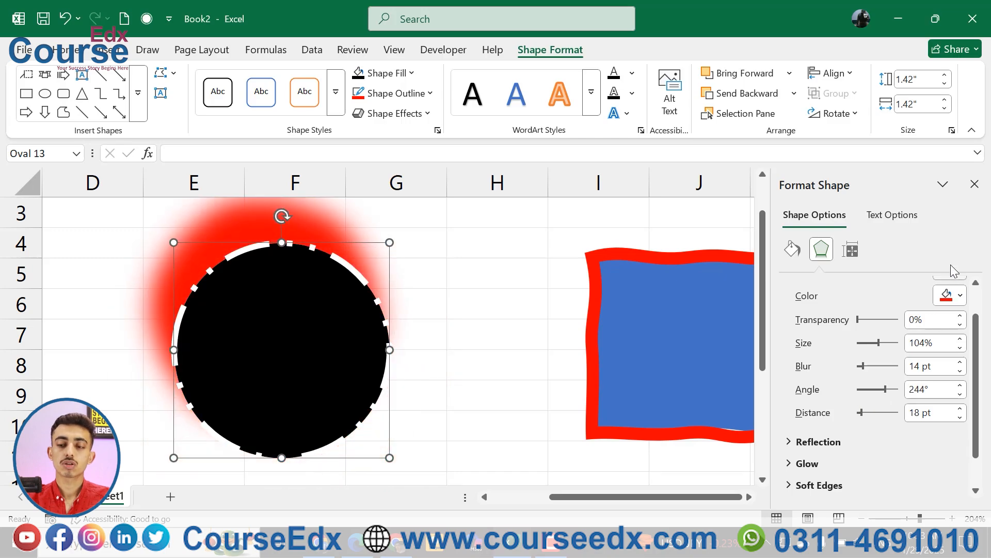
Replace the circle's shadow with the centred inner shadow preset and colour it white.
scroll(891, 305, "up", 1)
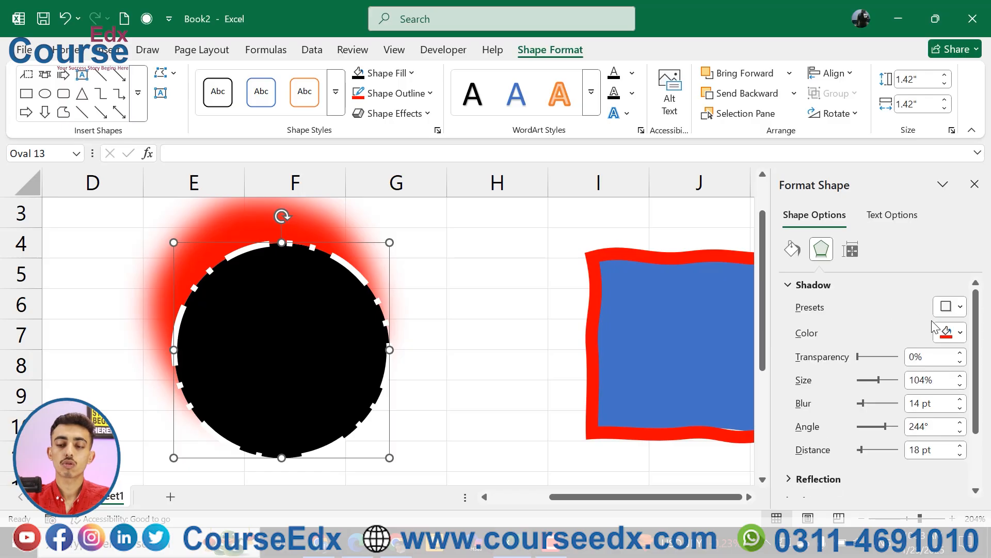
left_click(950, 312)
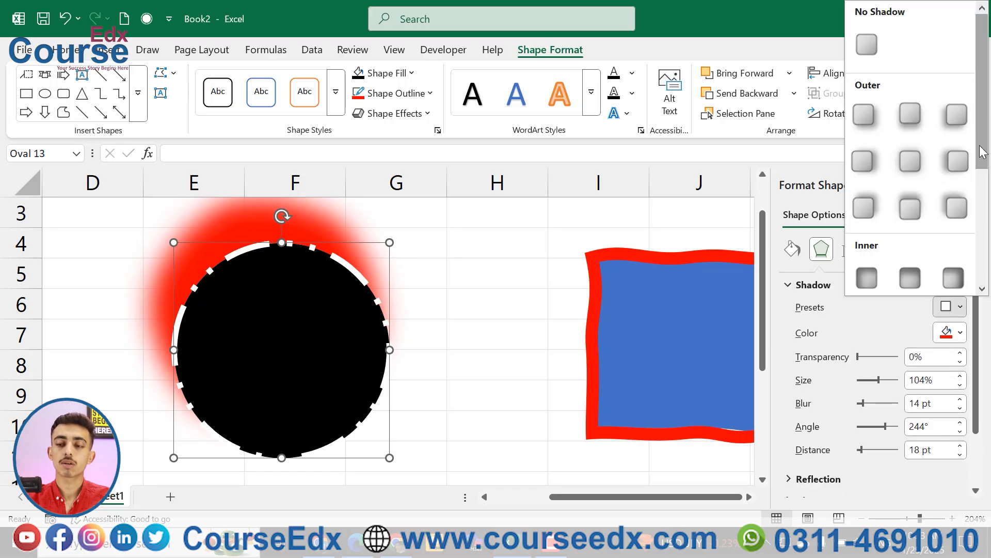
scroll(985, 168, "down", 5)
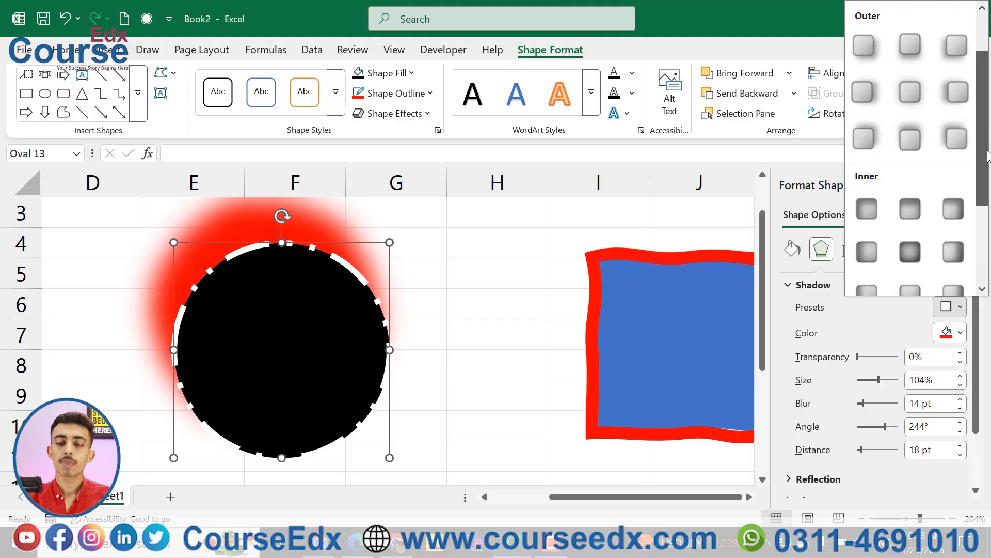
left_click(913, 184)
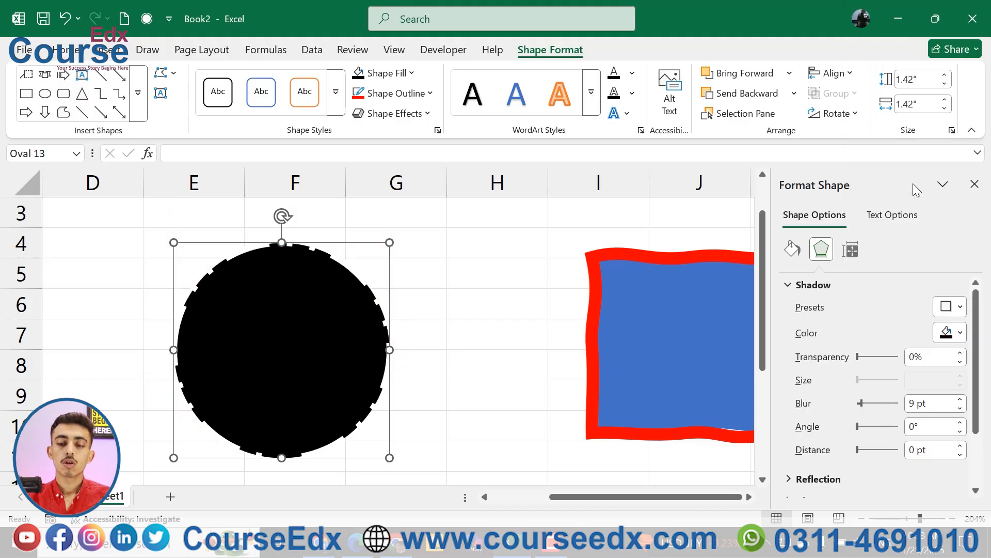
left_click(949, 332)
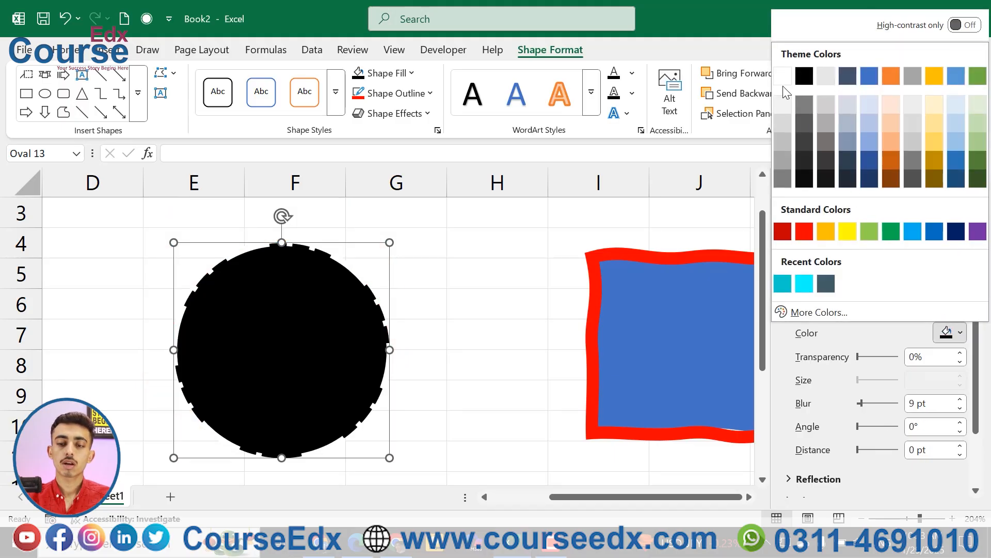
left_click(783, 78)
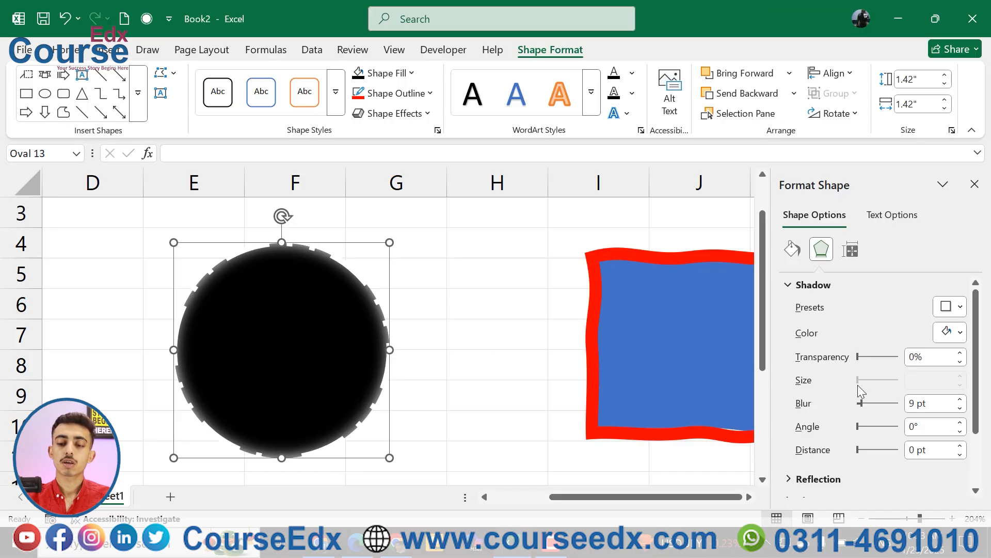
Set the white inner shadow to 49 pt blur, 38° angle and 15 pt distance.
left_click_drag(860, 358, 876, 405)
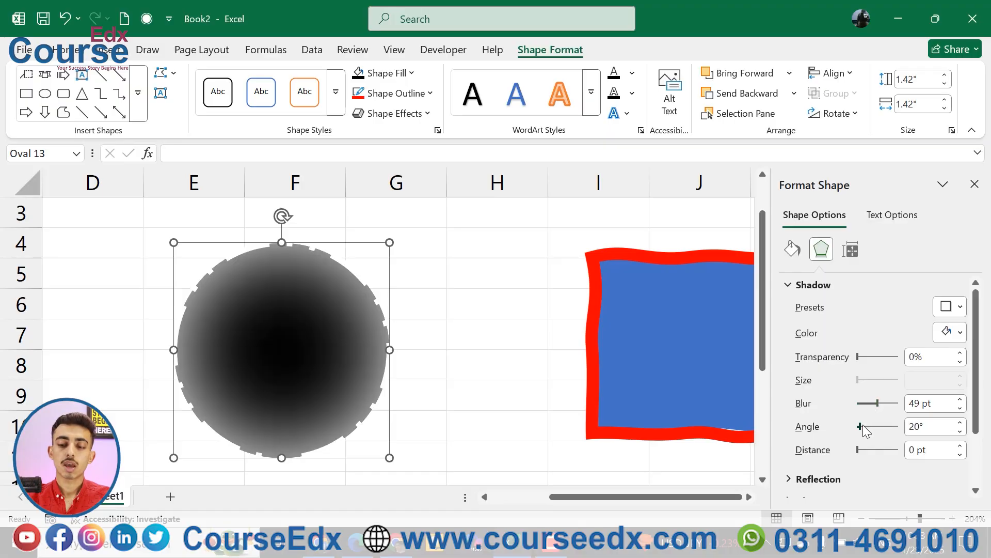
left_click_drag(880, 424, 863, 426)
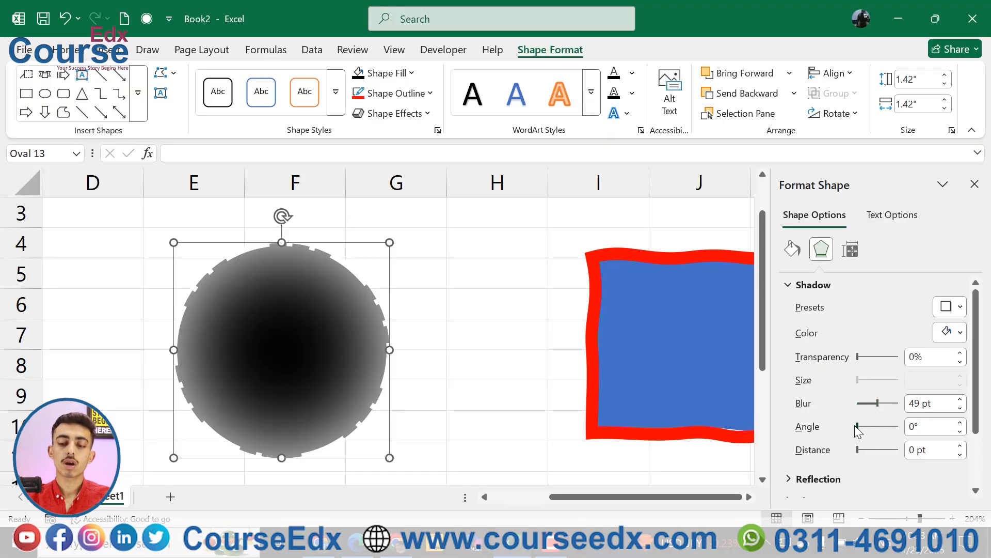
left_click_drag(856, 449, 869, 428)
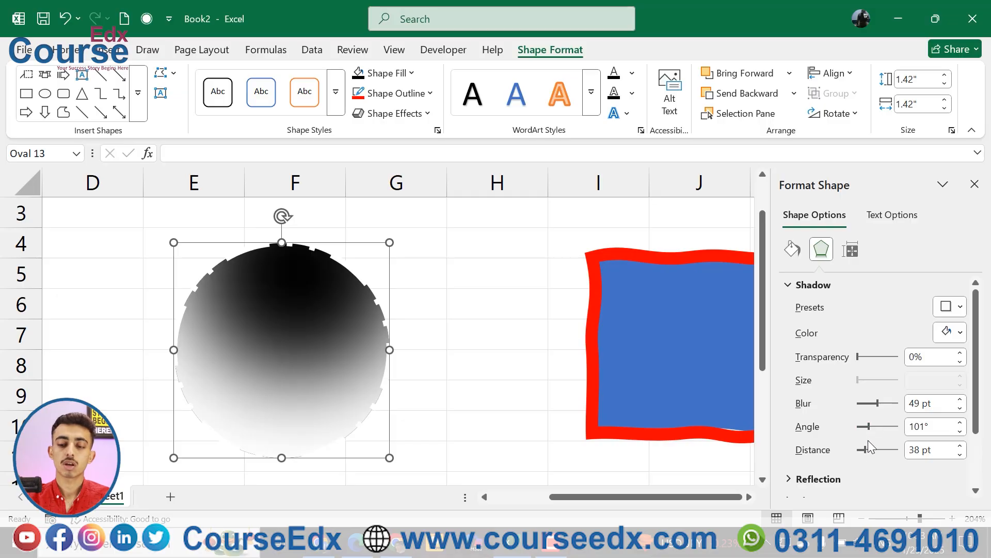
left_click(959, 454)
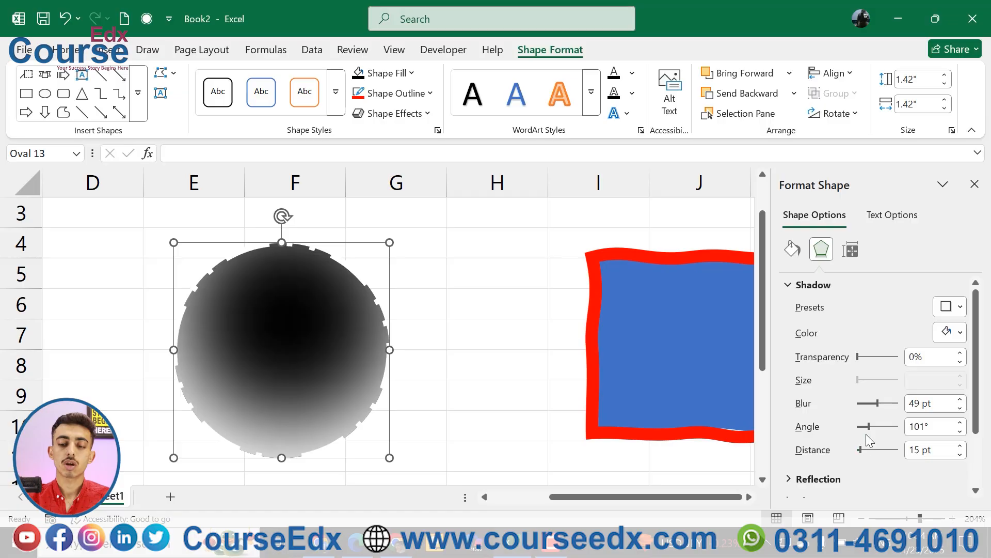
left_click_drag(871, 427, 861, 350)
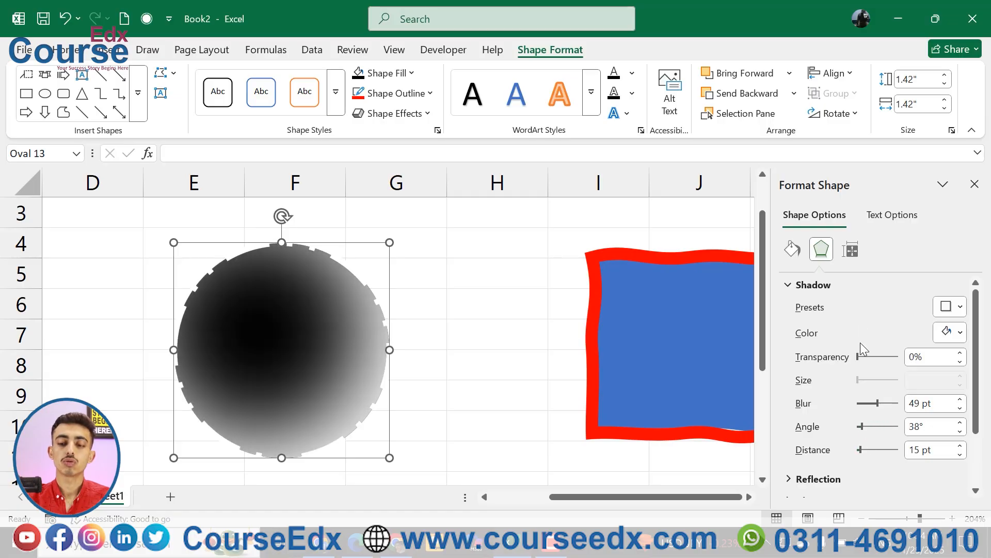
Apply the last perspective shadow preset to the circle and set its shadow colour to red.
left_click(950, 306)
left_click_drag(983, 152, 982, 164)
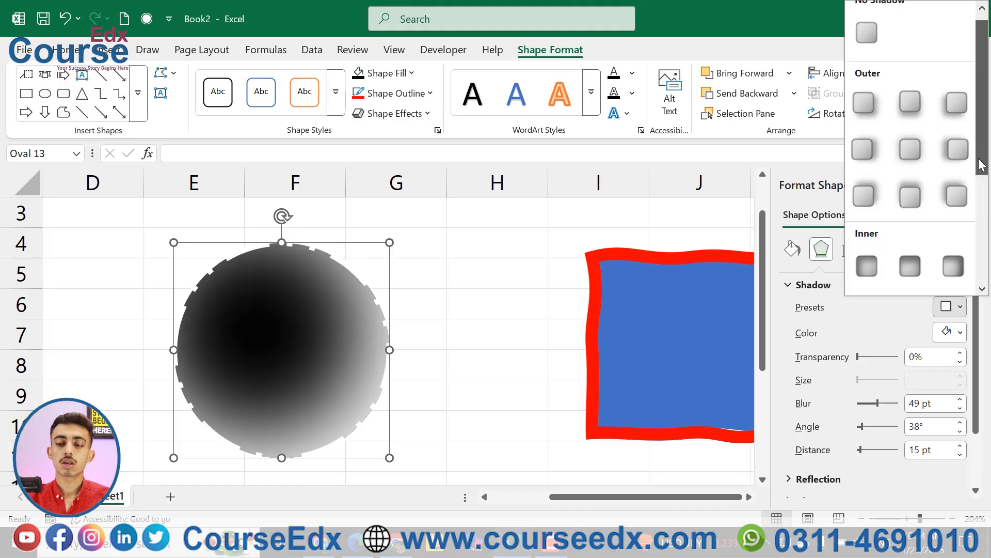
scroll(930, 217, "down", 3)
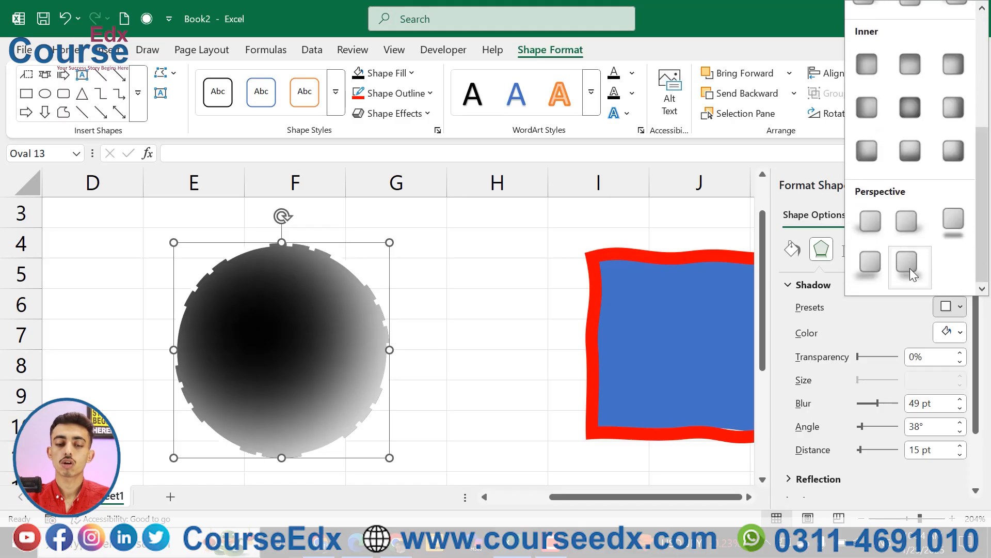
left_click(910, 264)
scroll(552, 354, "down", 2)
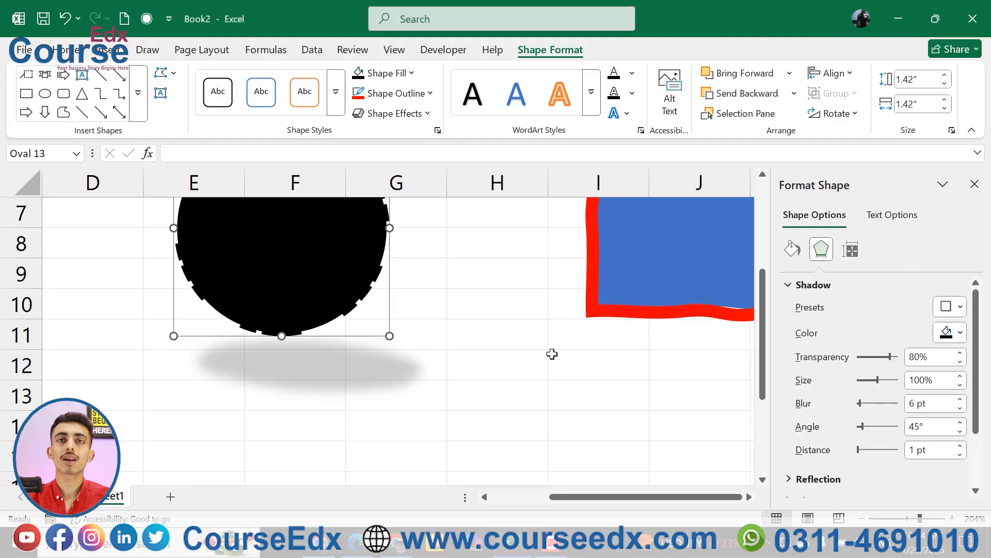
left_click(960, 332)
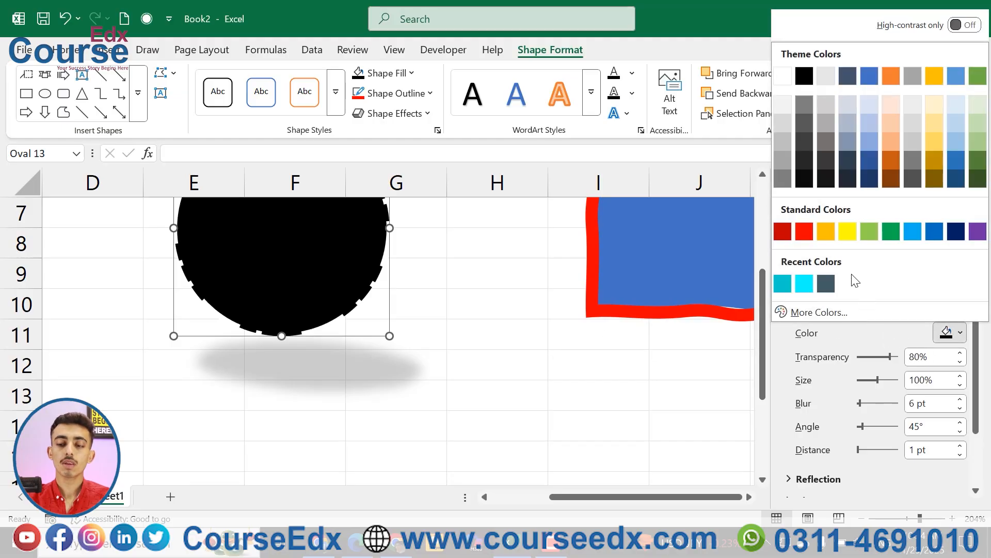
left_click(804, 232)
scroll(640, 346, "up", 1)
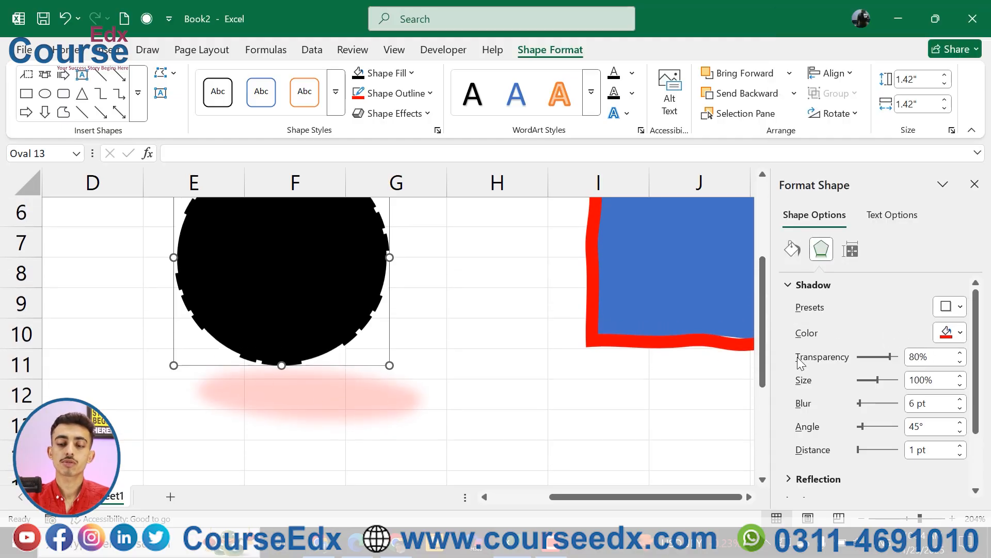
Set the red perspective shadow to 0% transparency, 160% size, 30 pt blur, 118° angle and 172 pt distance.
left_click_drag(877, 360, 899, 385)
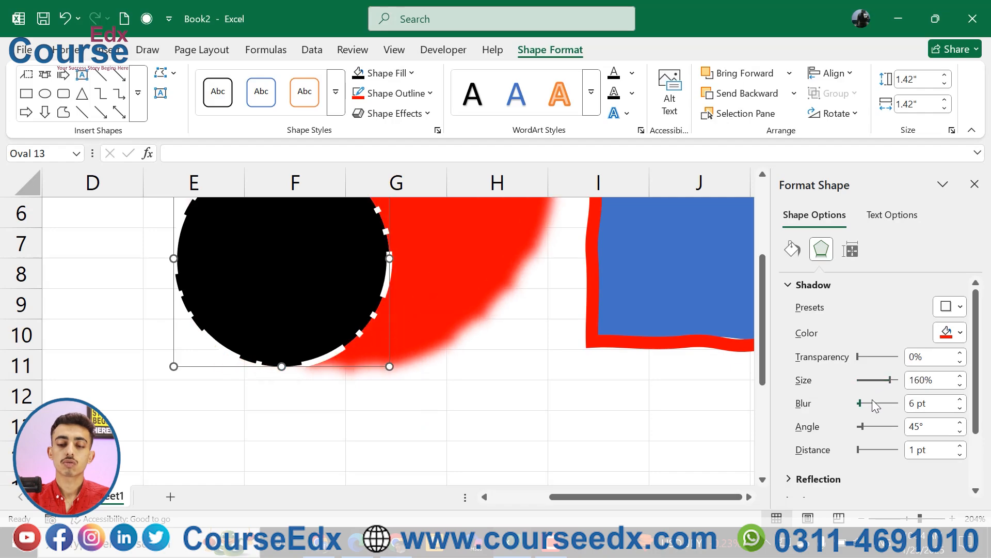
left_click_drag(859, 403, 887, 427)
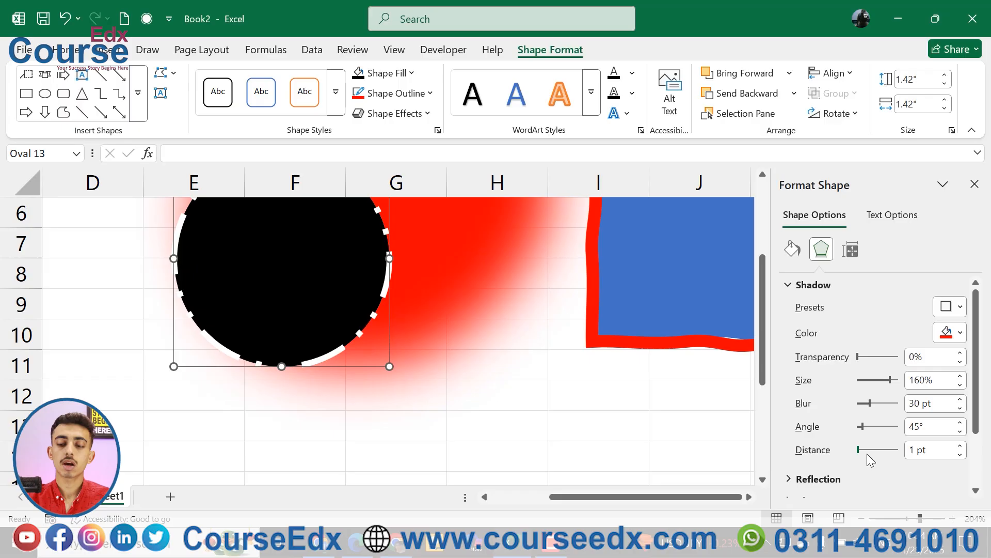
left_click_drag(858, 451, 871, 425)
scroll(750, 410, "down", 7)
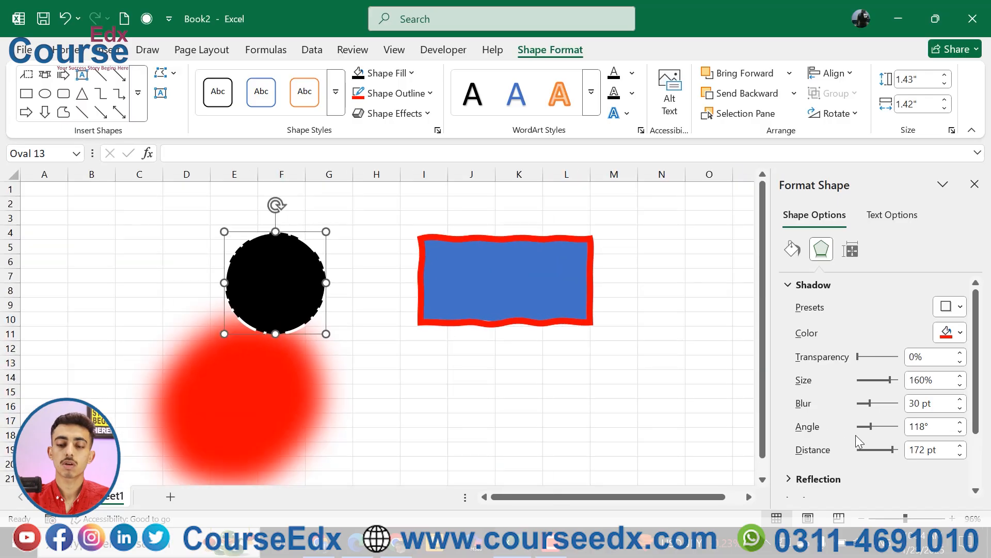
Set the circle's red perspective shadow to 165° angle, 64% size and 24 pt distance, and close the shape formatting options.
left_click_drag(870, 429, 878, 428)
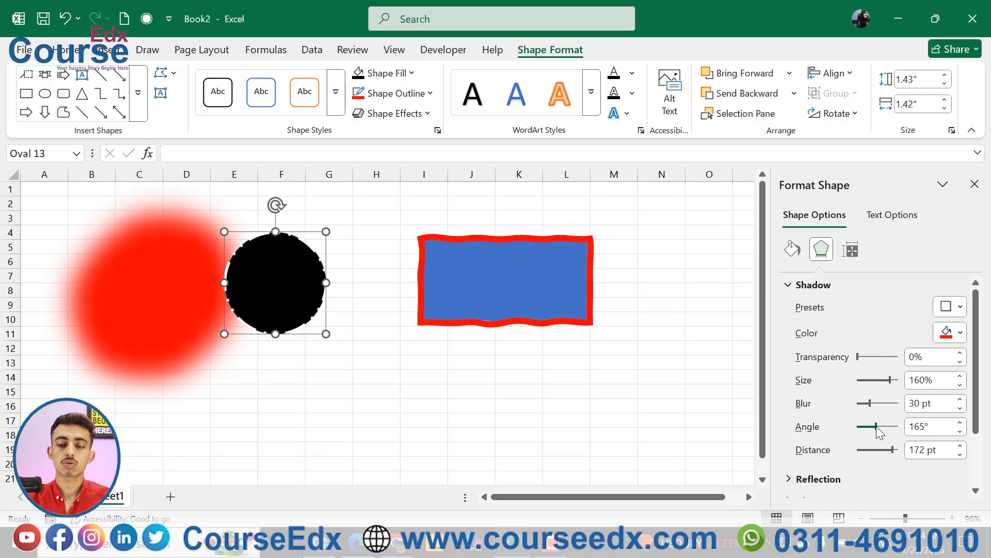
left_click_drag(885, 382, 871, 383)
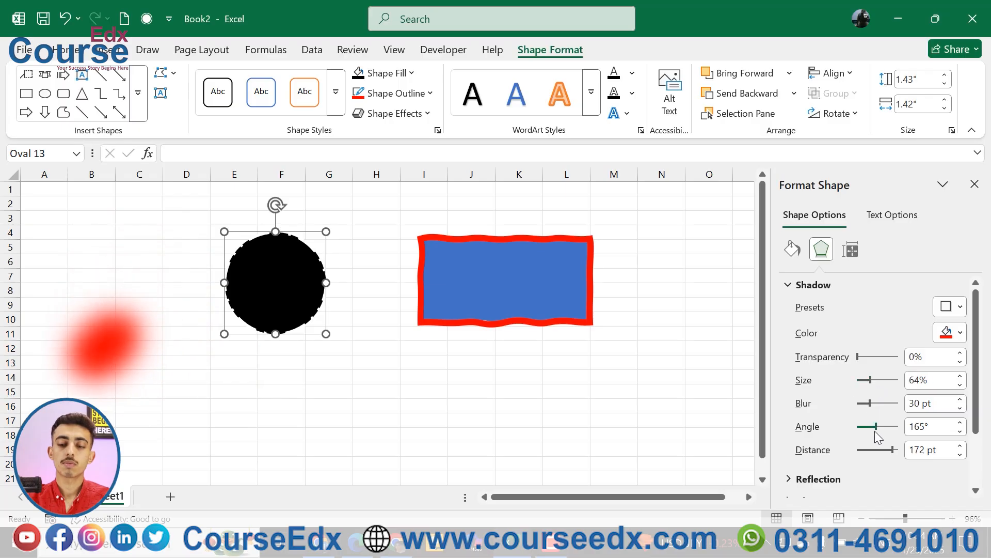
left_click_drag(892, 449, 863, 455)
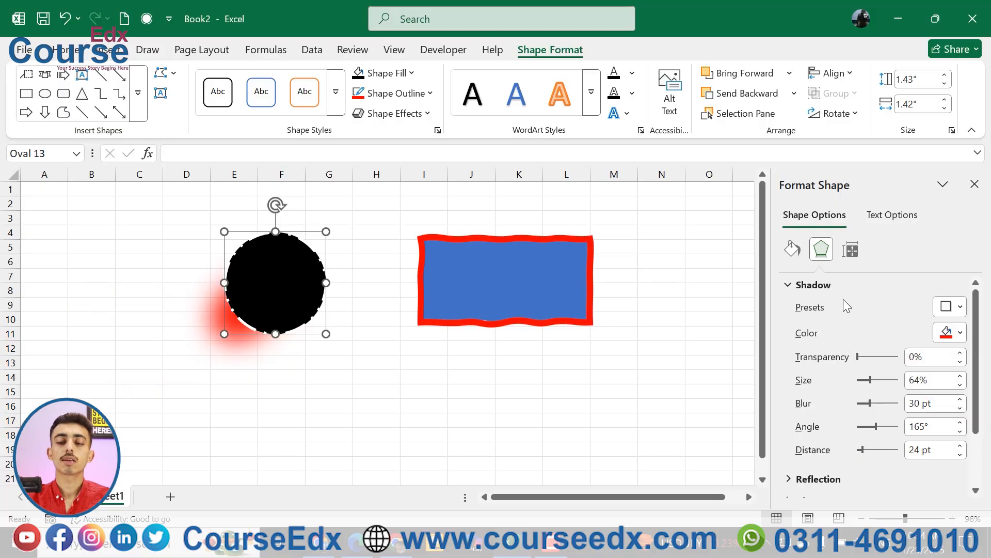
left_click(975, 185)
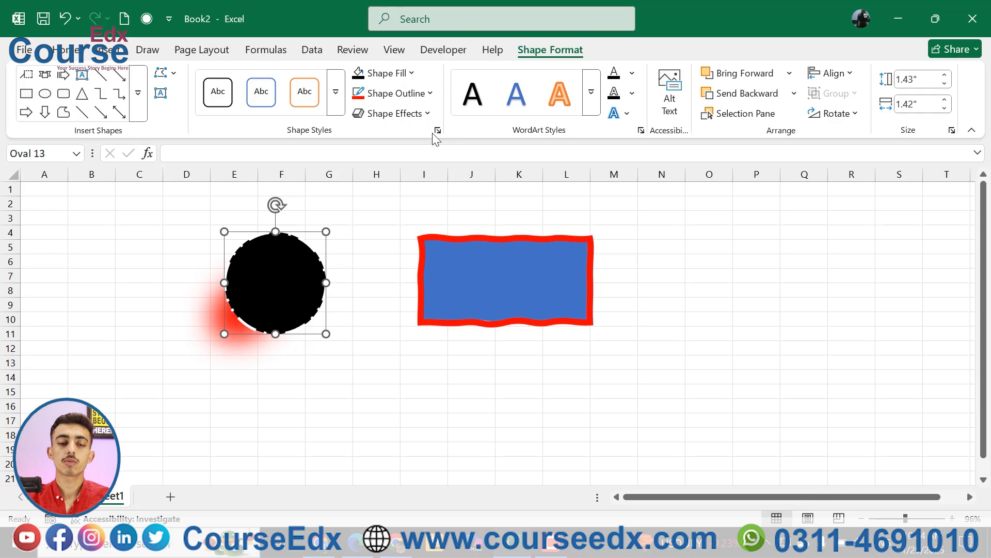
Remove the shadow from the circle.
left_click(408, 113)
mouse_move(434, 175)
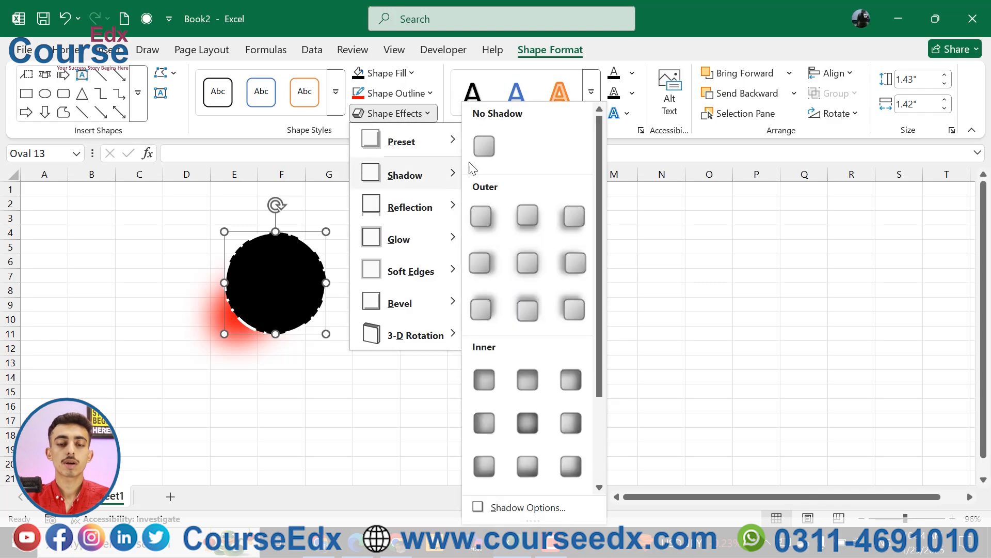
left_click(484, 146)
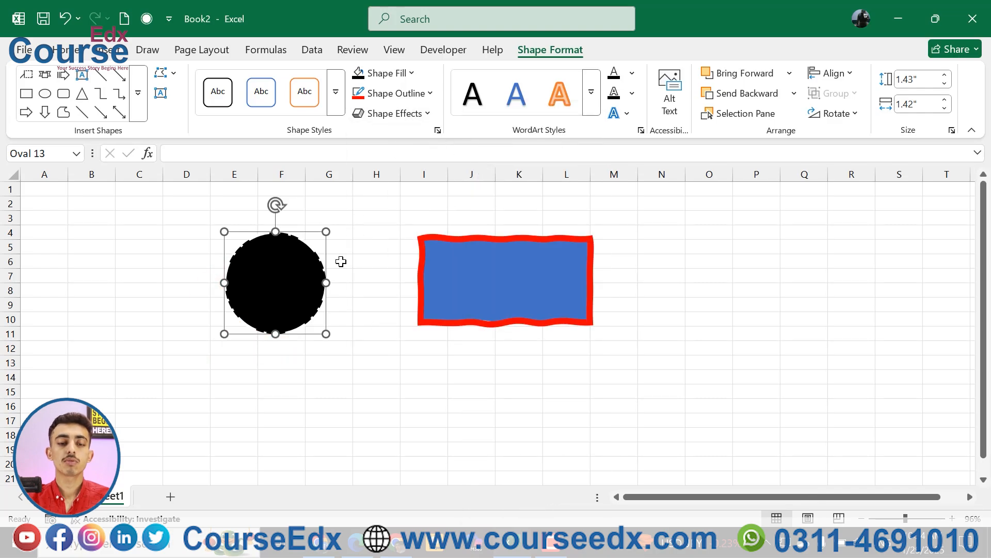
Apply the last reflection variation to the circle.
scroll(341, 262, "up", 3, "ctrl")
left_click(395, 113)
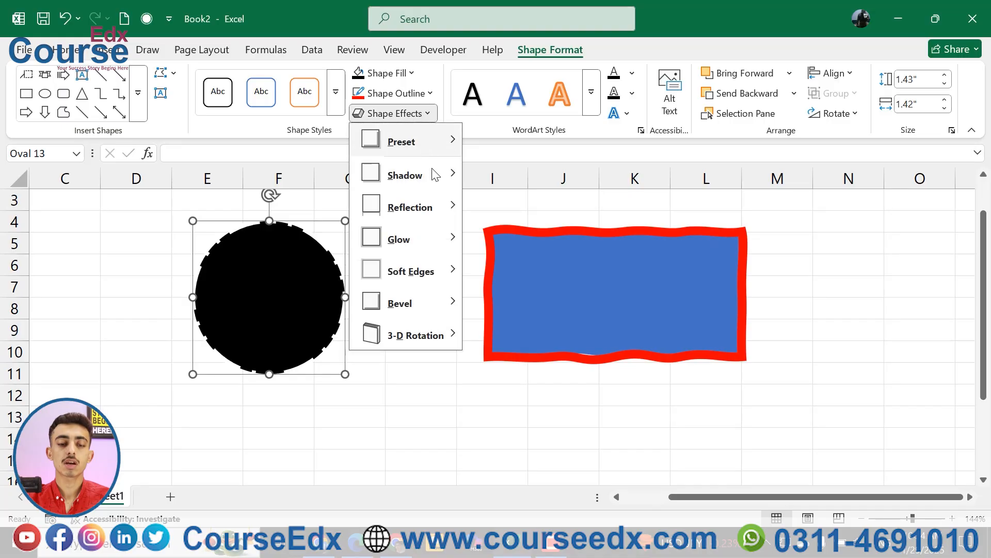
mouse_move(456, 206)
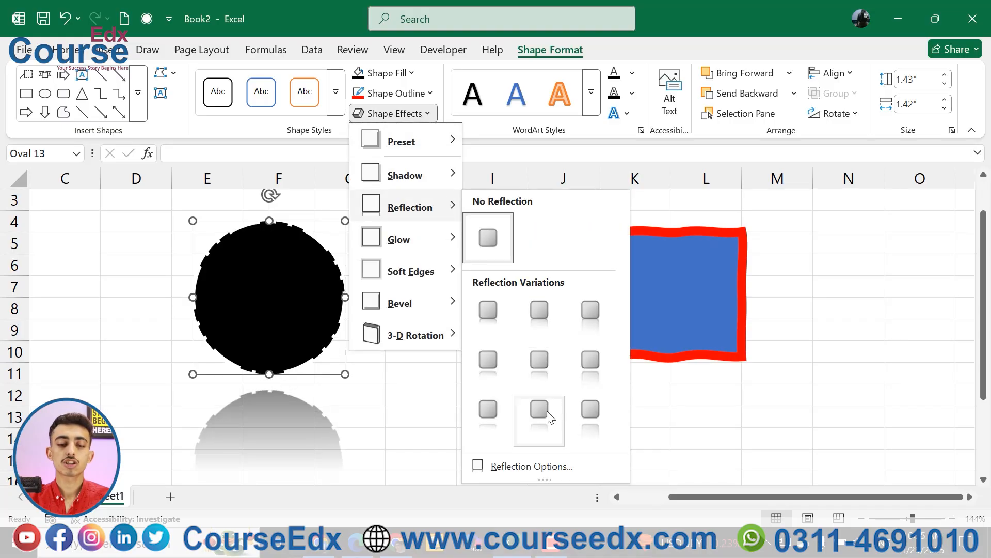
left_click(582, 411)
scroll(430, 401, "down", 2)
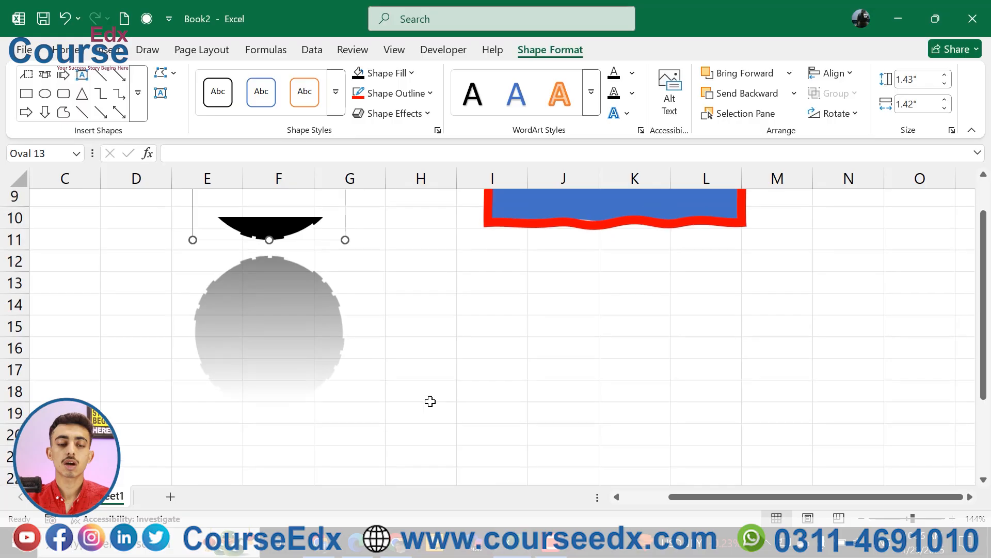
scroll(429, 401, "up", 1)
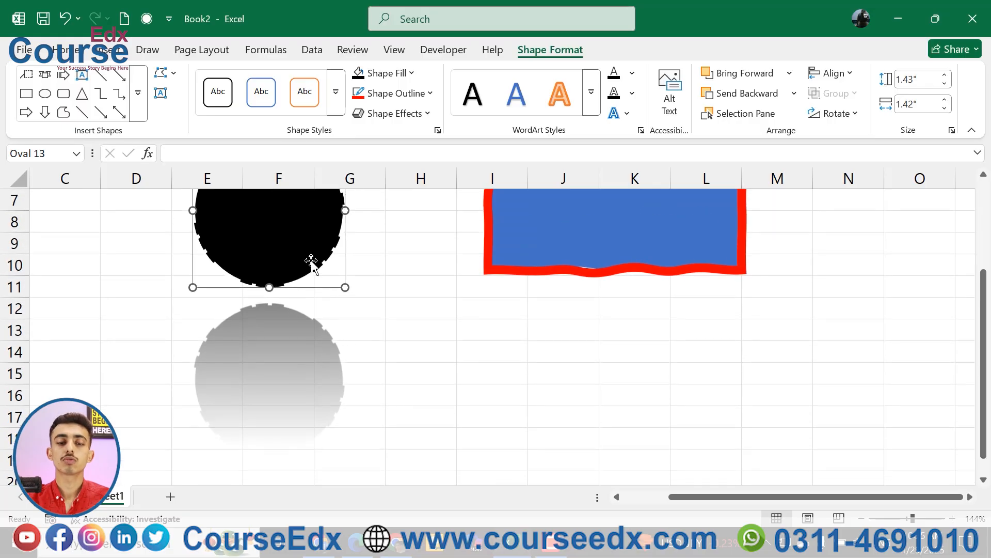
Set the circle's reflection to 0% transparency, 100% size, 0 pt blur and 0 pt distance.
left_click(352, 115)
mouse_move(445, 200)
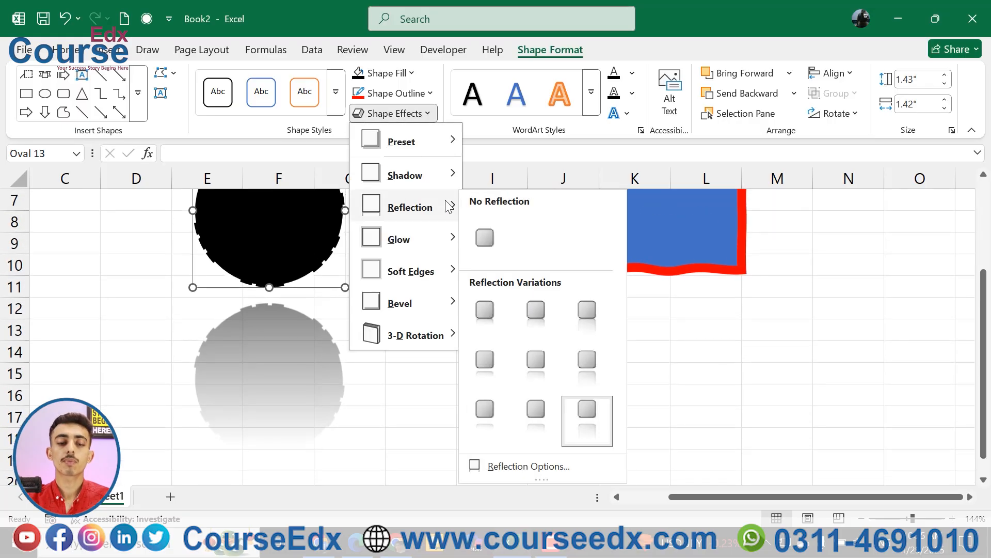
left_click(532, 466)
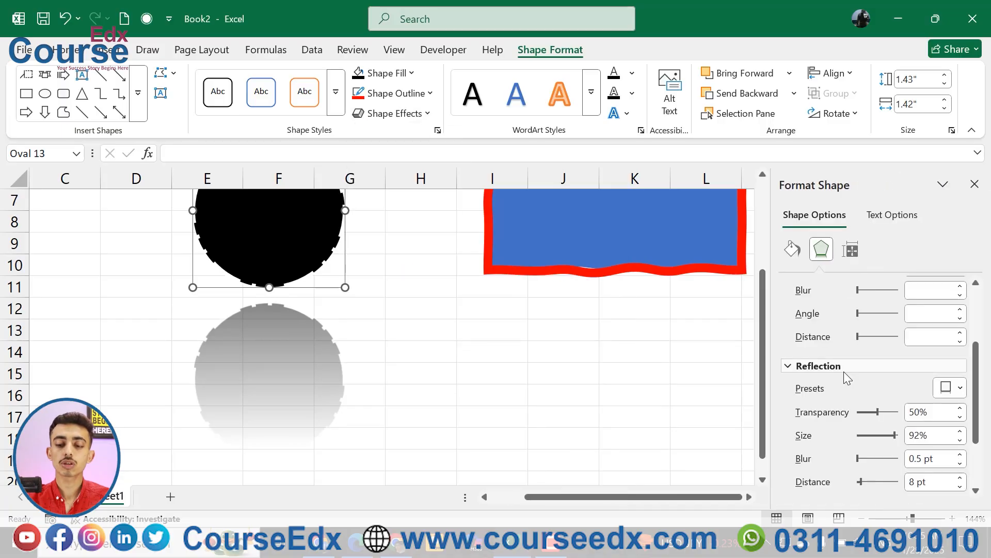
scroll(844, 371, "up", 2)
left_click(787, 283)
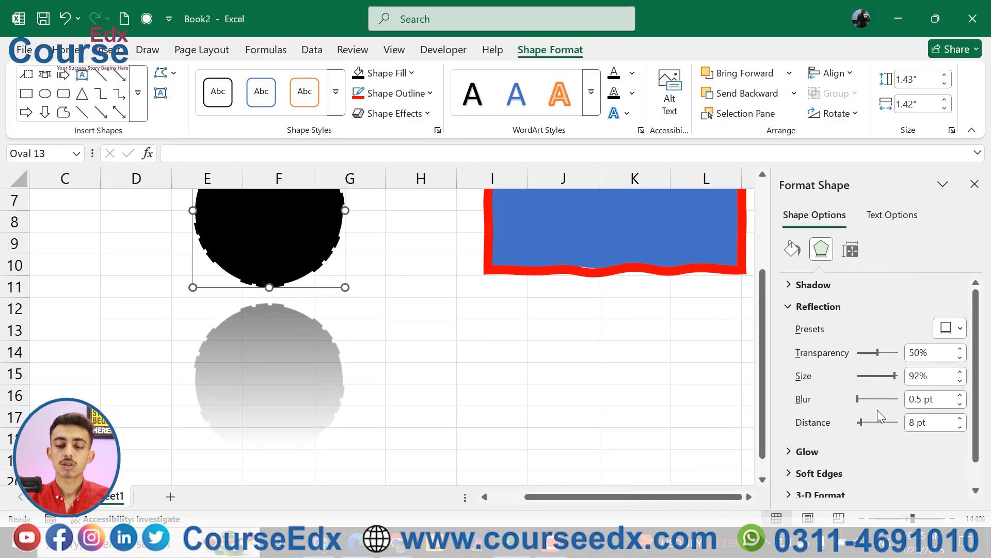
left_click_drag(879, 351, 914, 380)
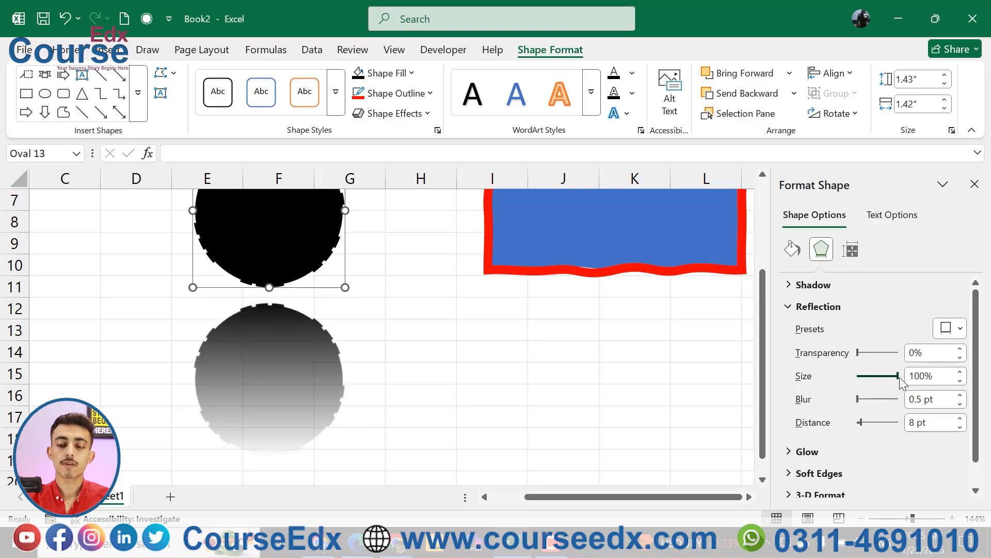
left_click_drag(899, 380, 808, 412)
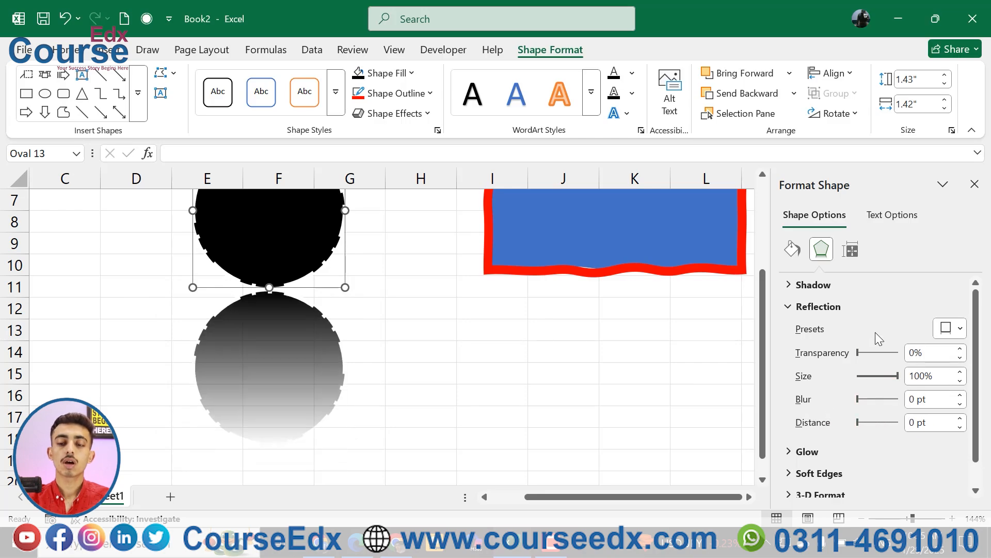
left_click(810, 307)
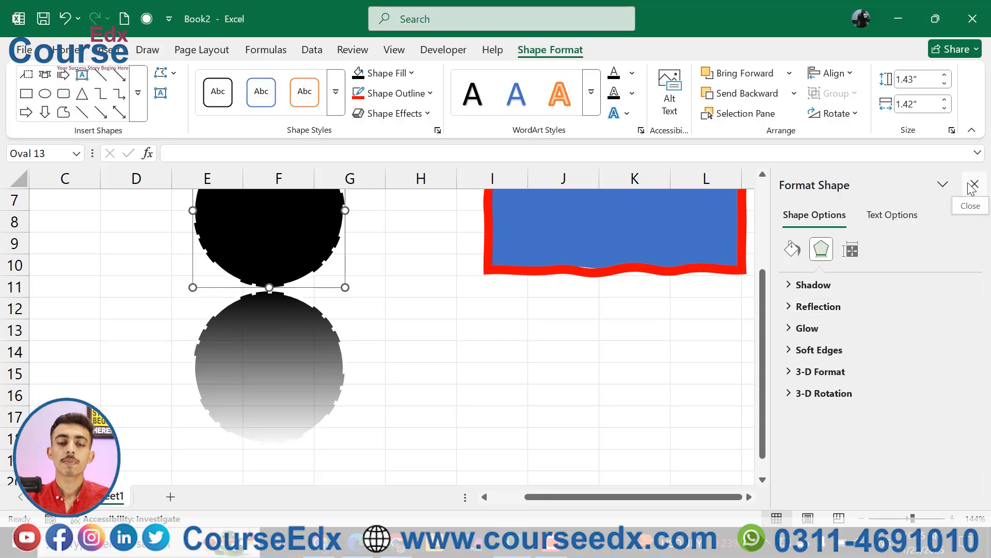
left_click(975, 184)
Remove the circle's reflection and move the circle down so it starts at about row 9.
left_click(421, 113)
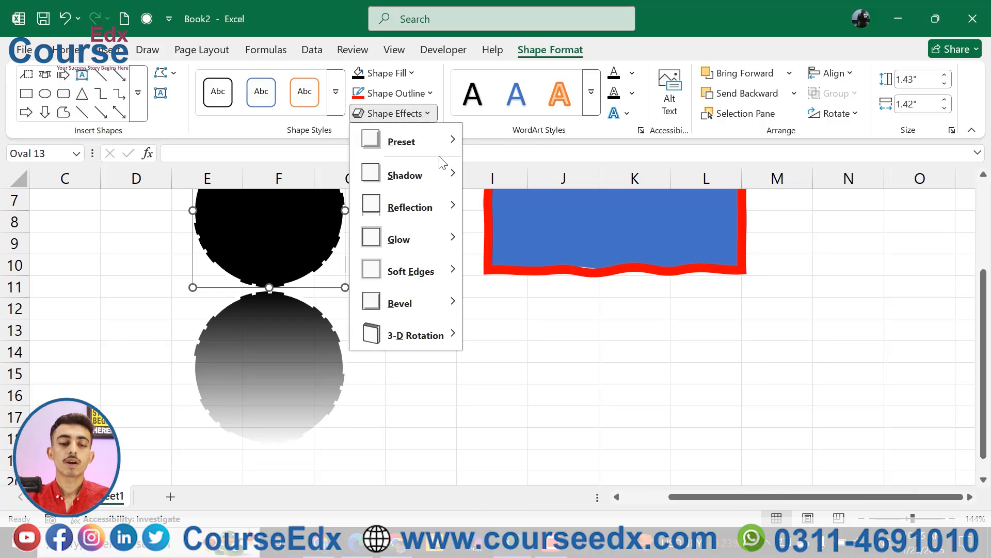
mouse_move(447, 204)
left_click(485, 234)
left_click_drag(311, 207, 362, 342)
Give the circle a glow in standard red.
scroll(363, 190, "up", 2)
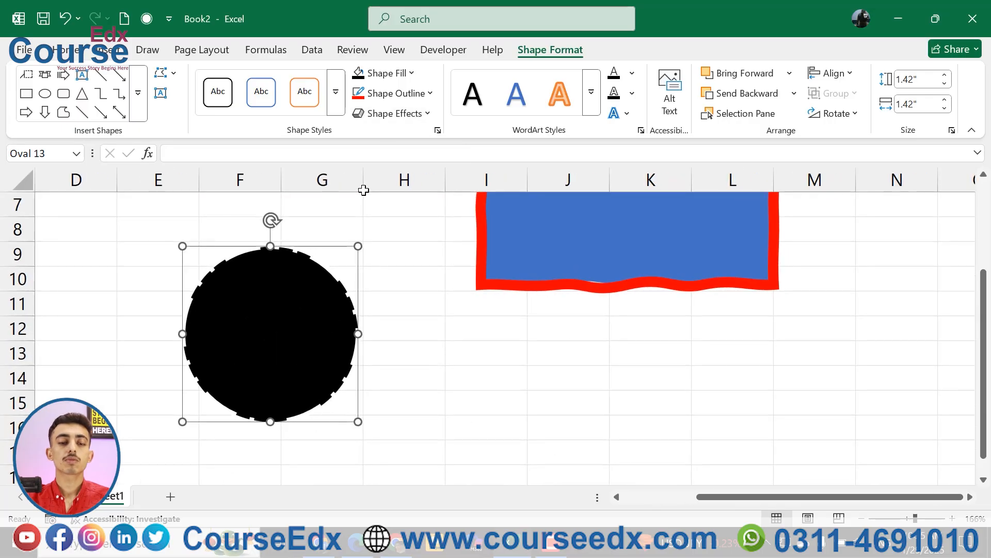
left_click(392, 115)
mouse_move(434, 230)
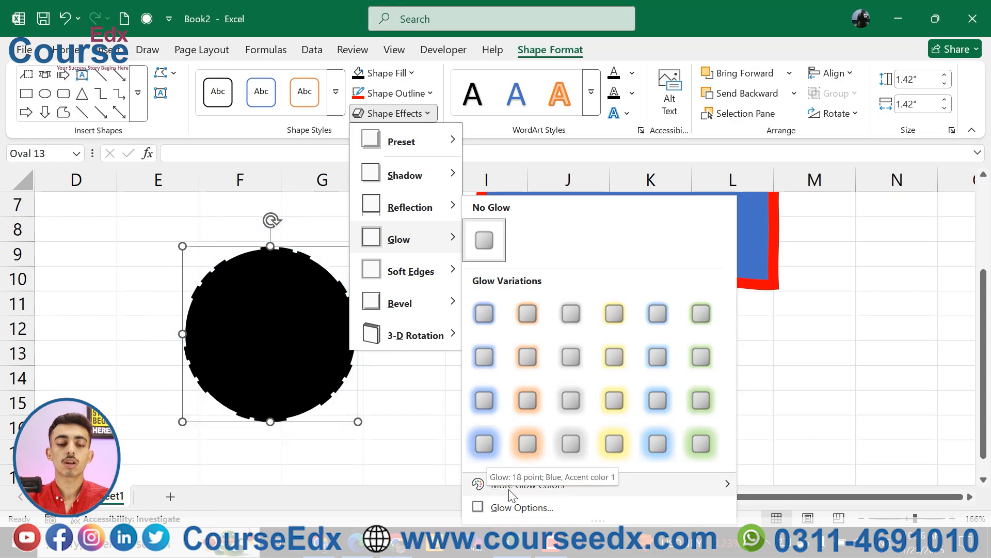
mouse_move(518, 493)
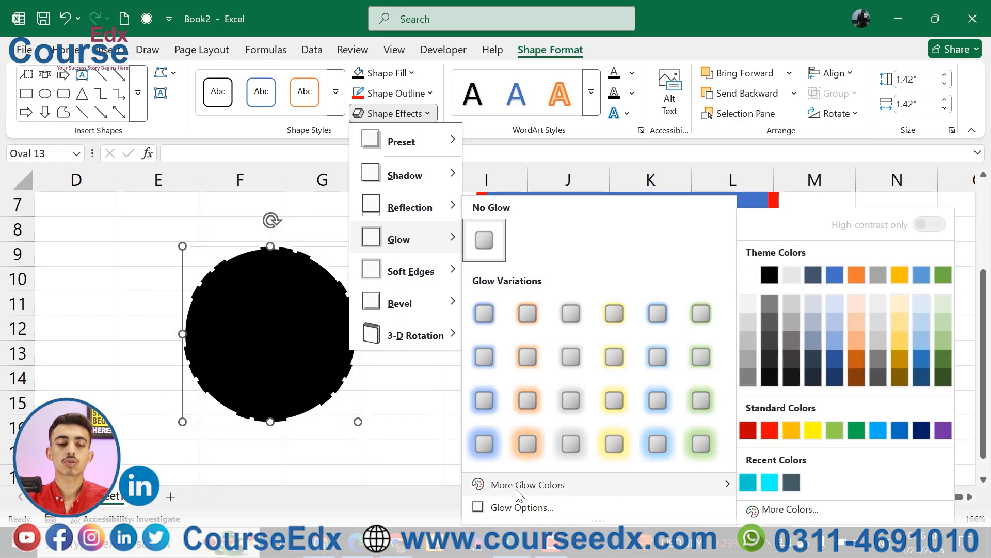
left_click(771, 436)
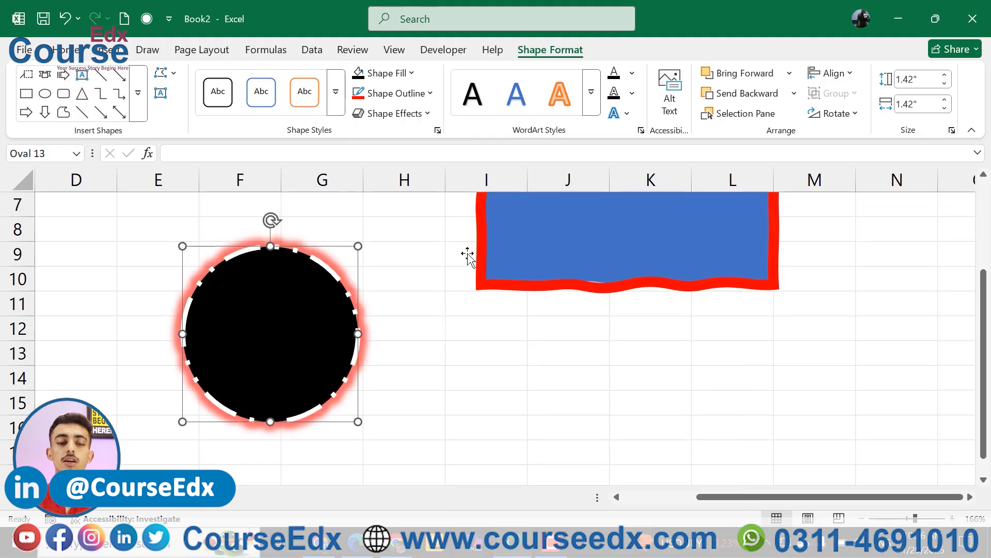
Set the circle's red glow to 58 pt size and 78% transparency.
left_click(408, 115)
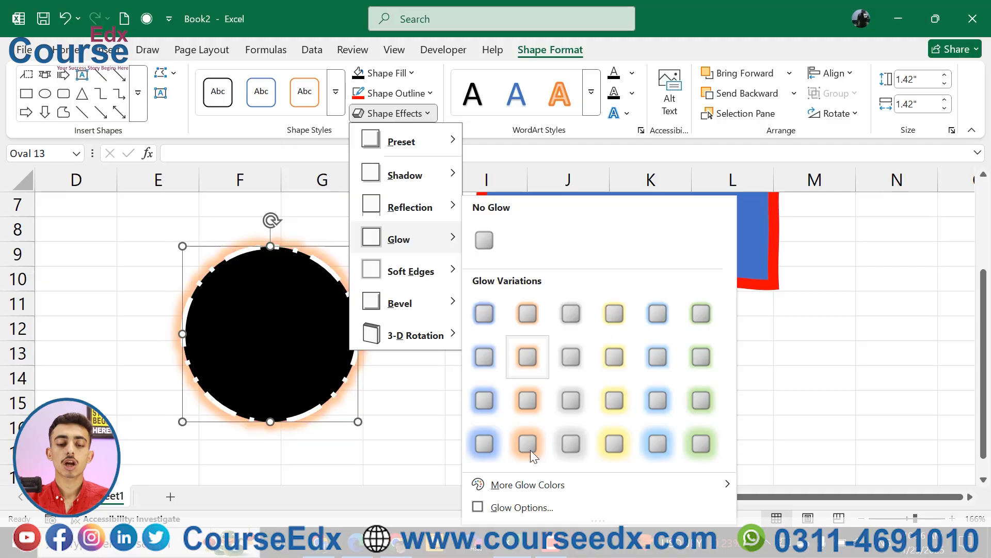
left_click(546, 504)
left_click_drag(861, 402, 892, 425)
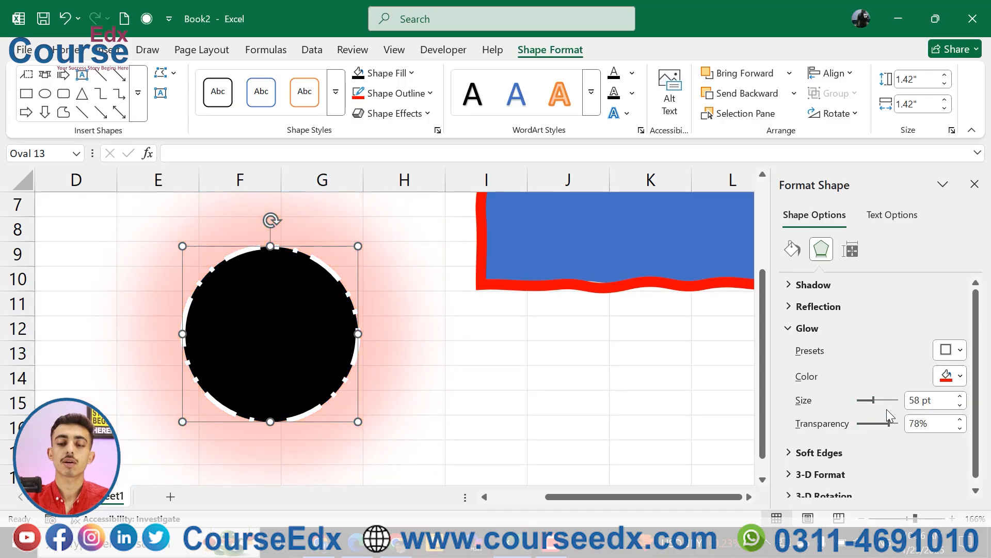
left_click(974, 184)
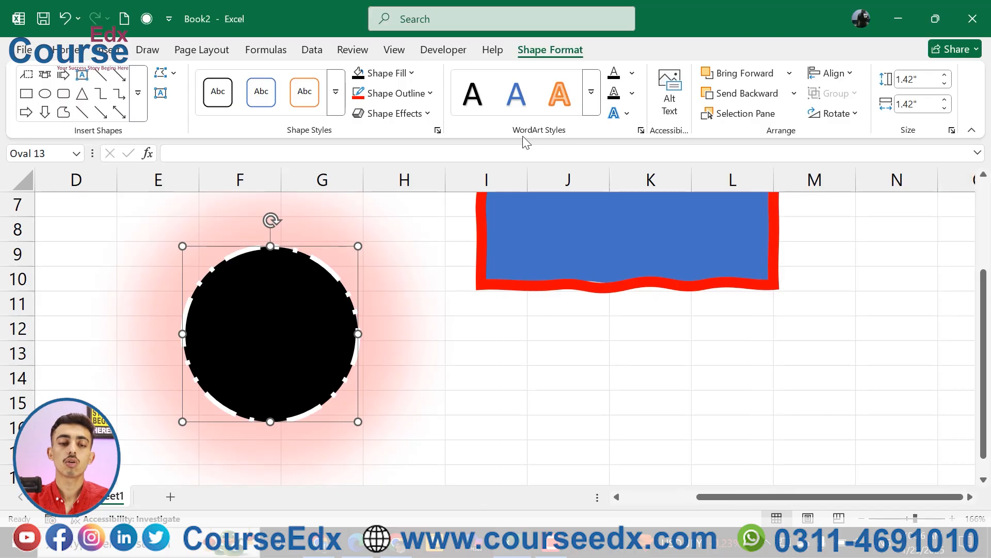
Remove the circle's glow and move the blue rectangle down so it starts at about row 7.
left_click(426, 115)
mouse_move(438, 245)
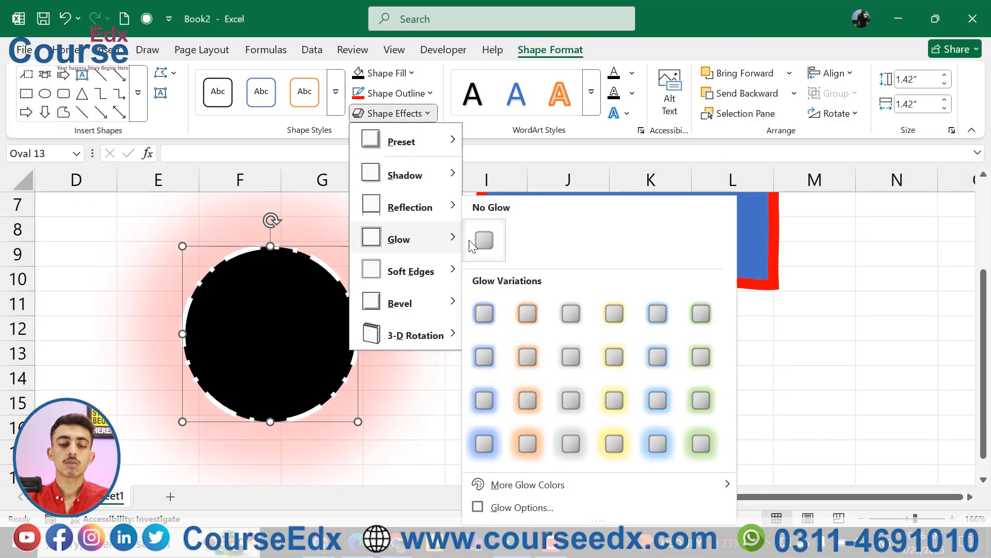
left_click(473, 239)
left_click(522, 310)
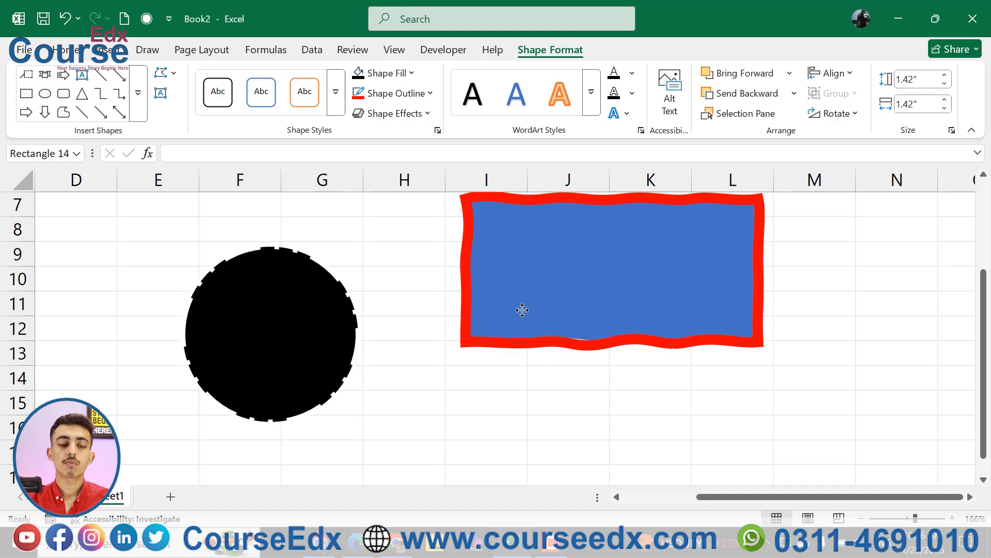
Remove the circle's outline and shift the circle slightly down so it starts at about row 10.
left_click(299, 322)
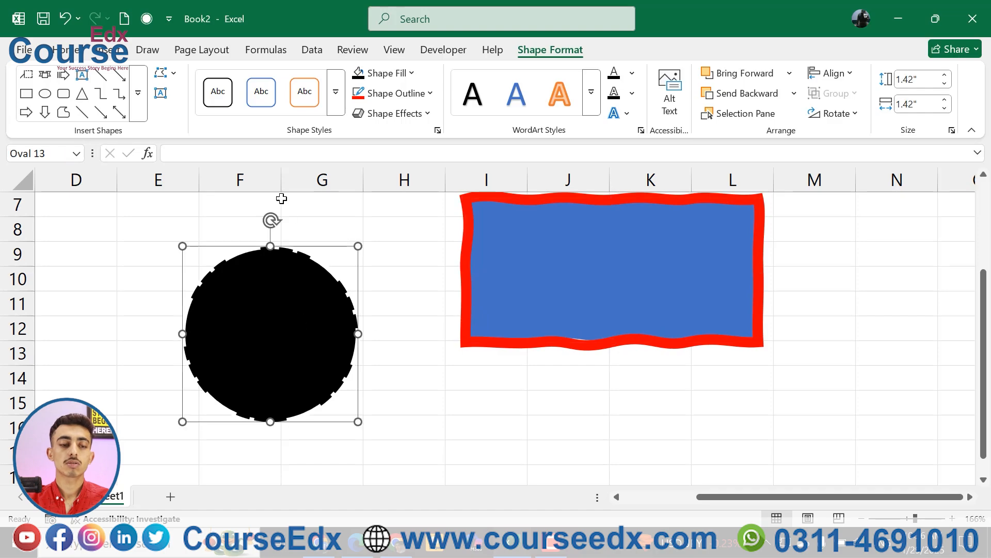
left_click(393, 93)
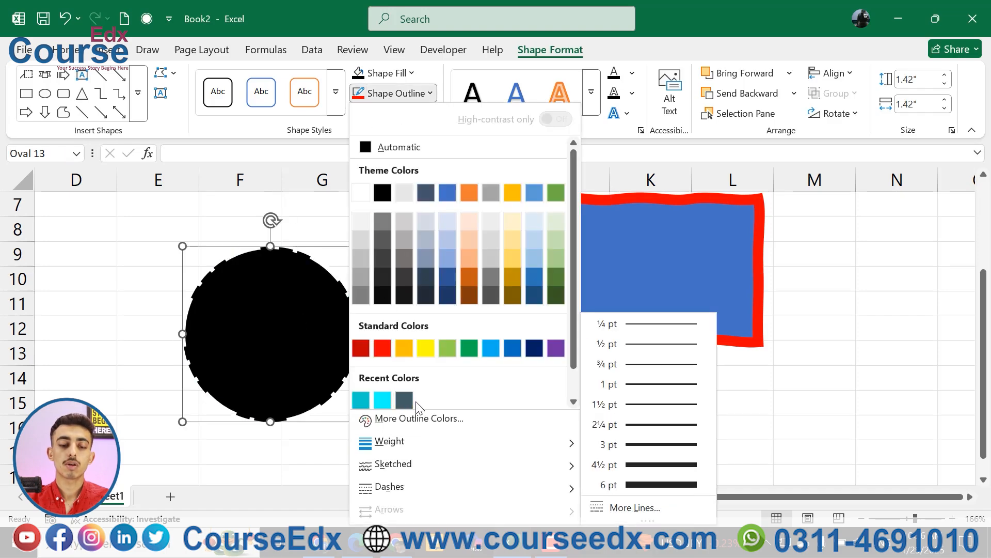
scroll(416, 405, "down", 2)
left_click(388, 399)
left_click_drag(308, 337, 316, 365)
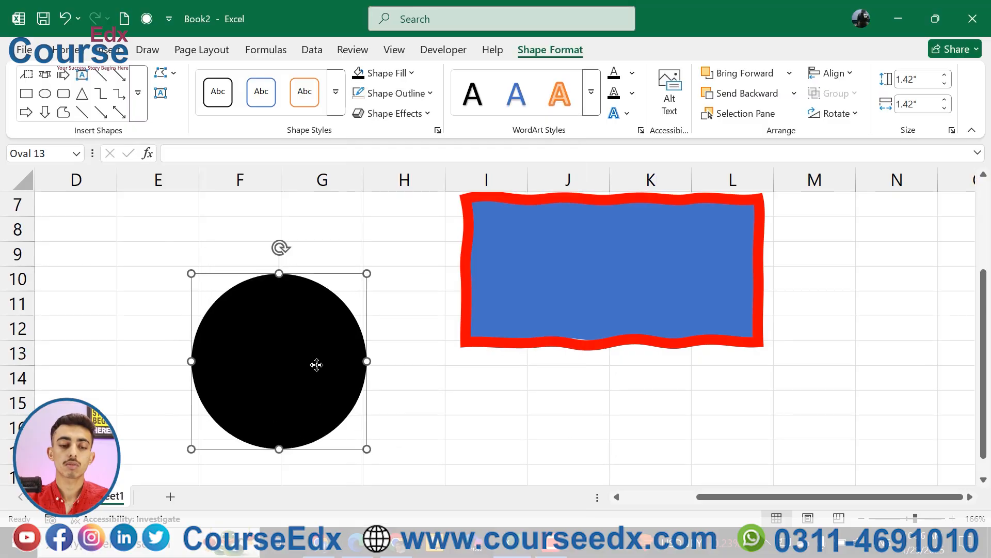
Apply the third soft edge variation to the circle and move the circle slightly up to about row 9.
scroll(317, 365, "up", 6)
left_click(415, 114)
mouse_move(411, 135)
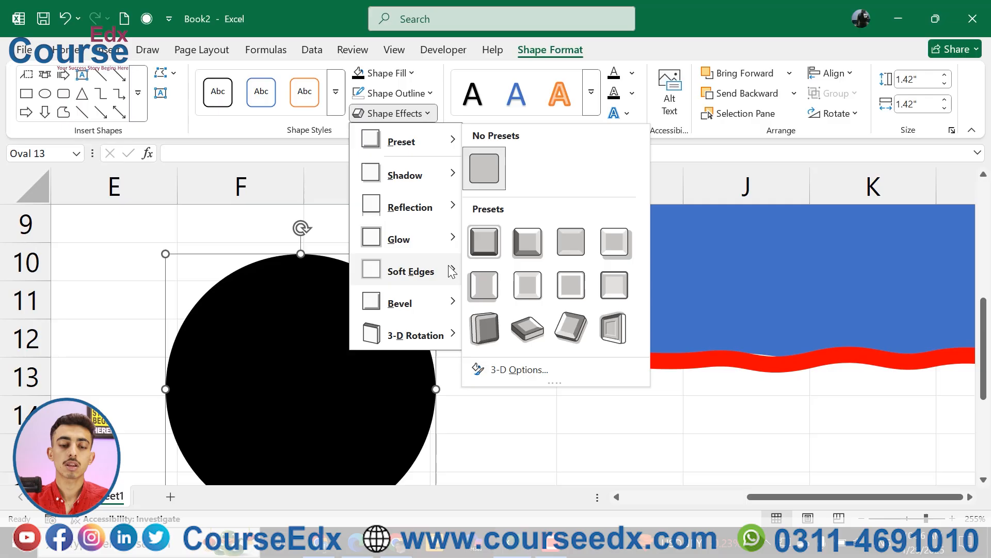
mouse_move(452, 282)
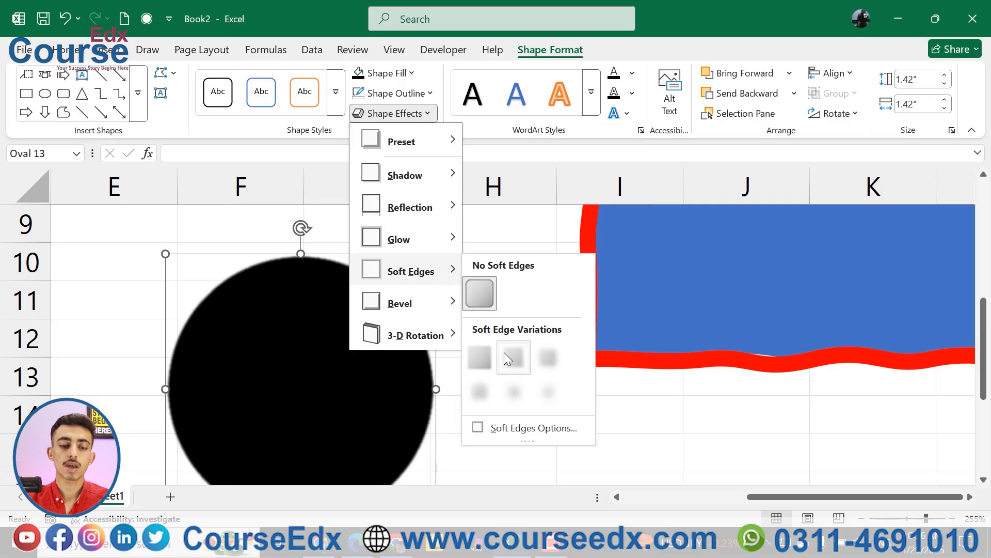
left_click(534, 355)
scroll(413, 377, "down", 5)
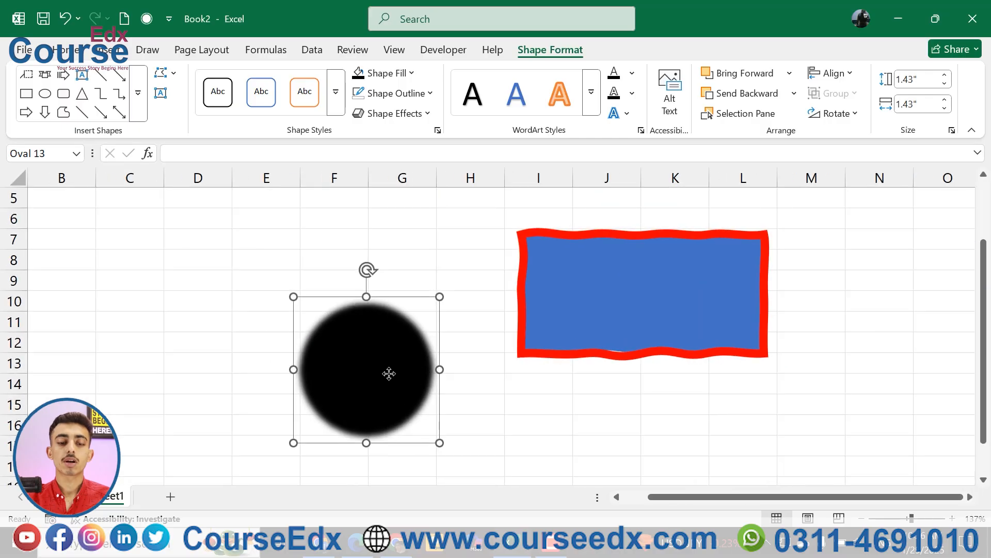
left_click_drag(389, 374, 378, 357)
scroll(379, 357, "up", 3)
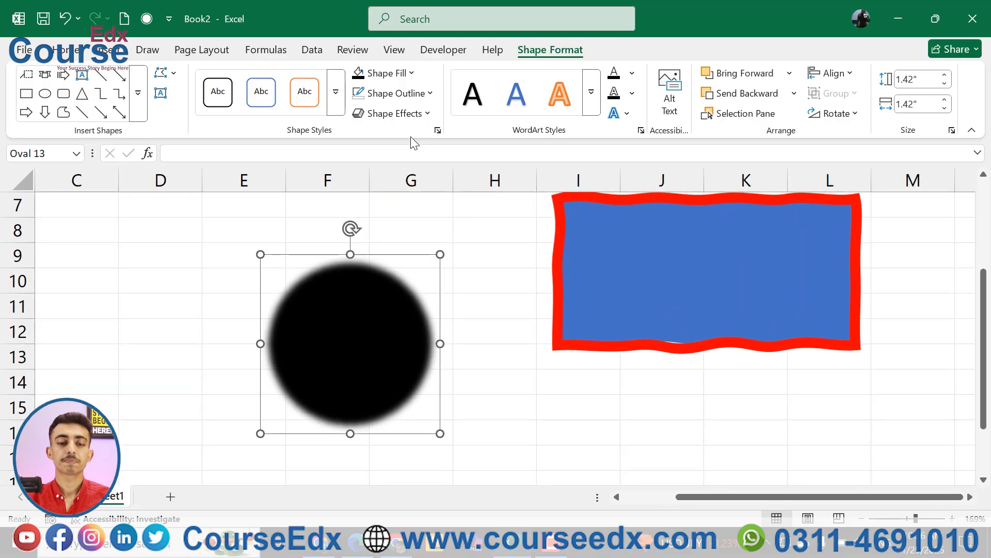
Remove the circle's soft edges and move the circle slightly left so it starts in column E.
left_click(405, 101)
left_click(395, 113)
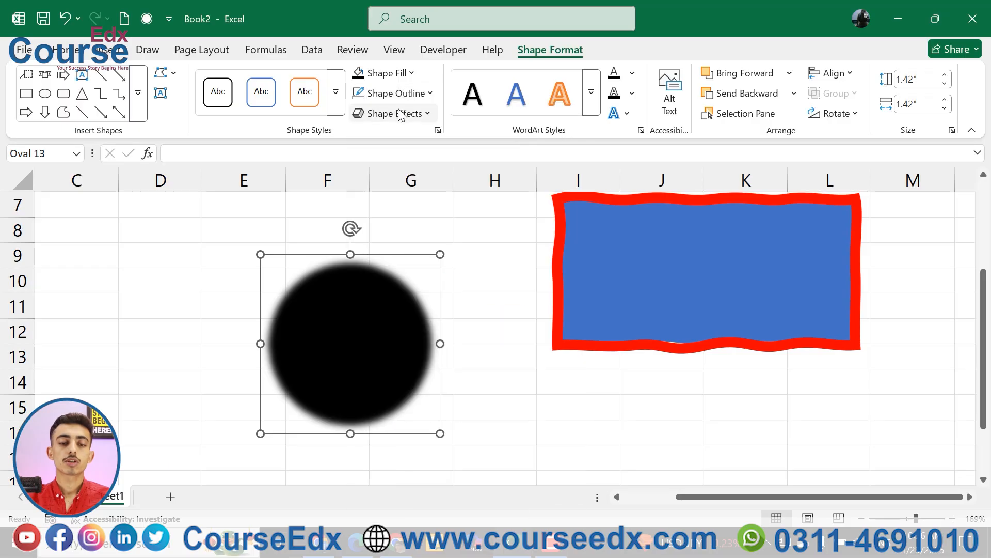
left_click(395, 113)
mouse_move(432, 287)
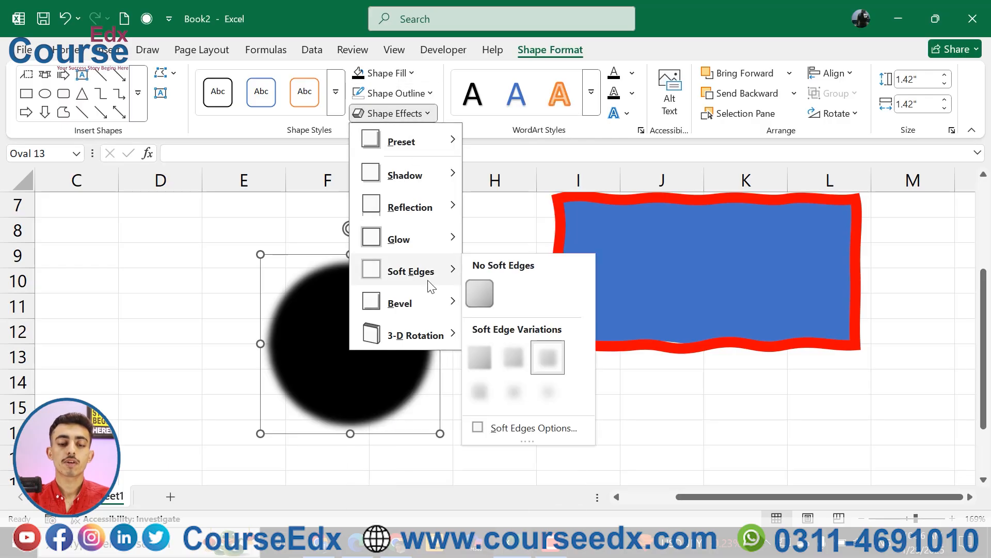
left_click(484, 290)
left_click_drag(409, 310, 387, 310)
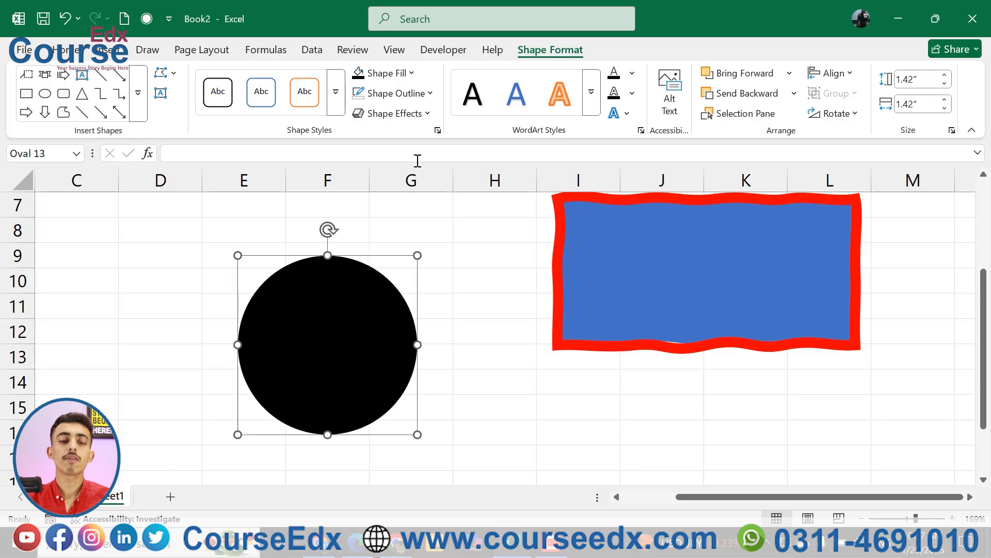
Give the circle a red outline with a 6 pt weight.
left_click(403, 97)
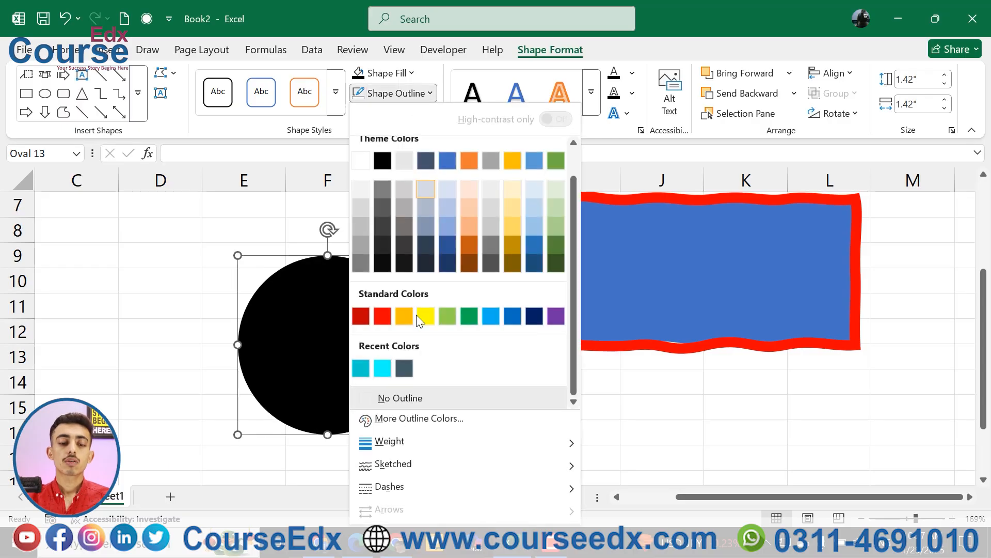
left_click(383, 316)
left_click(400, 98)
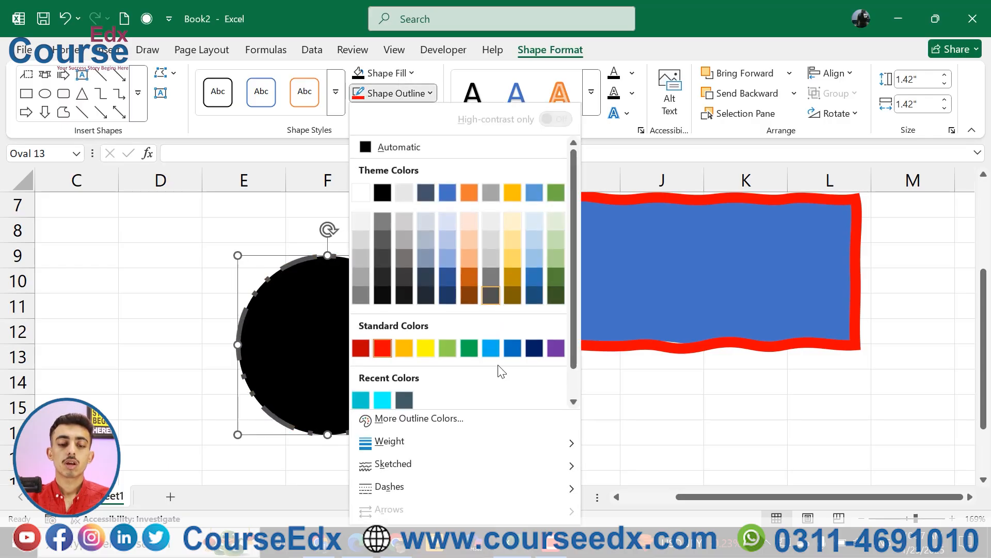
mouse_move(509, 444)
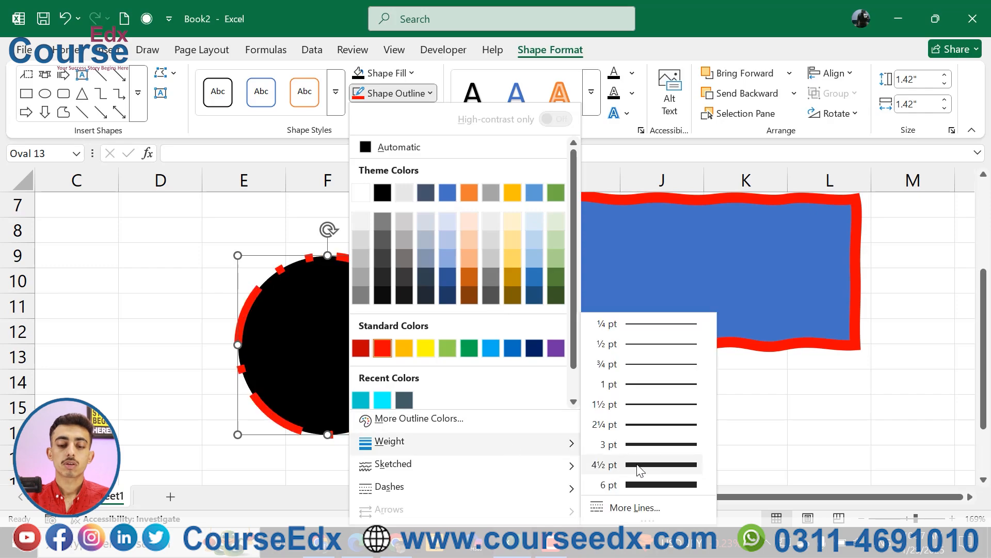
left_click(650, 485)
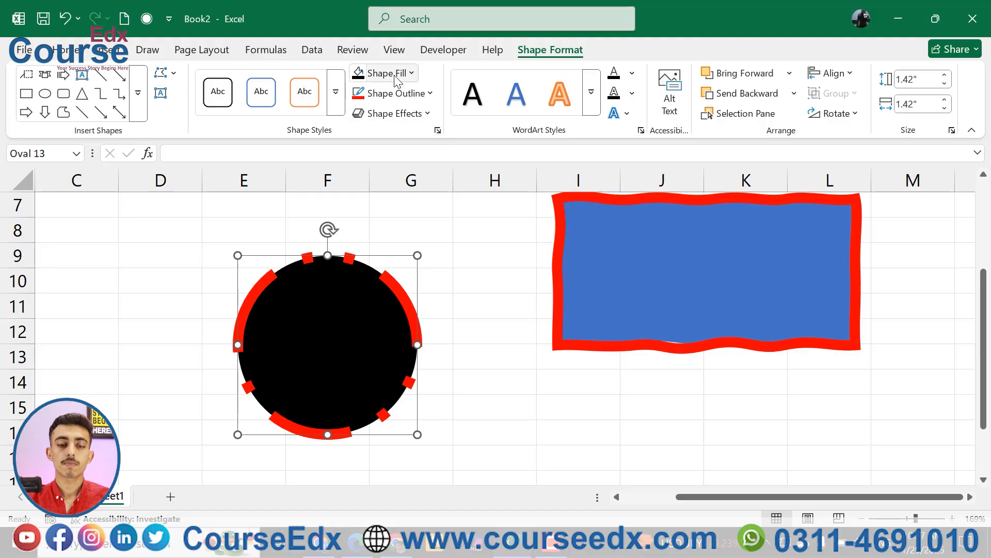
Set the circle's red outline to 3 pt weight with a solid line instead of dashes.
left_click(412, 118)
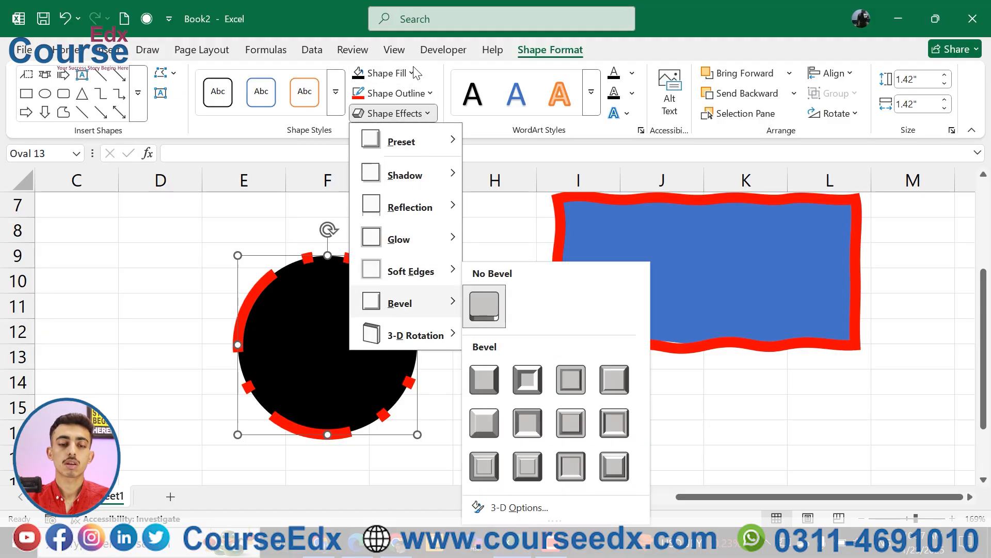
left_click(408, 94)
mouse_move(520, 449)
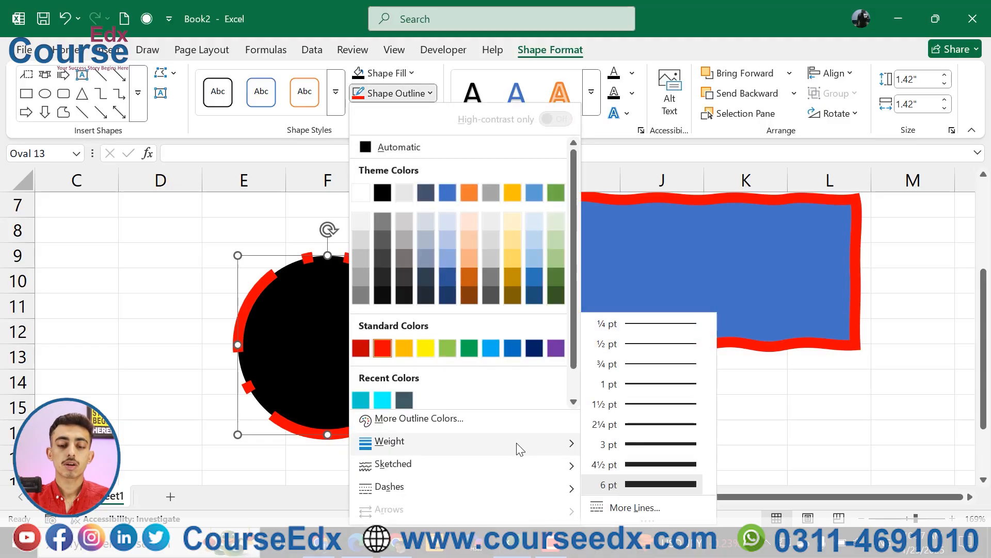
left_click(601, 444)
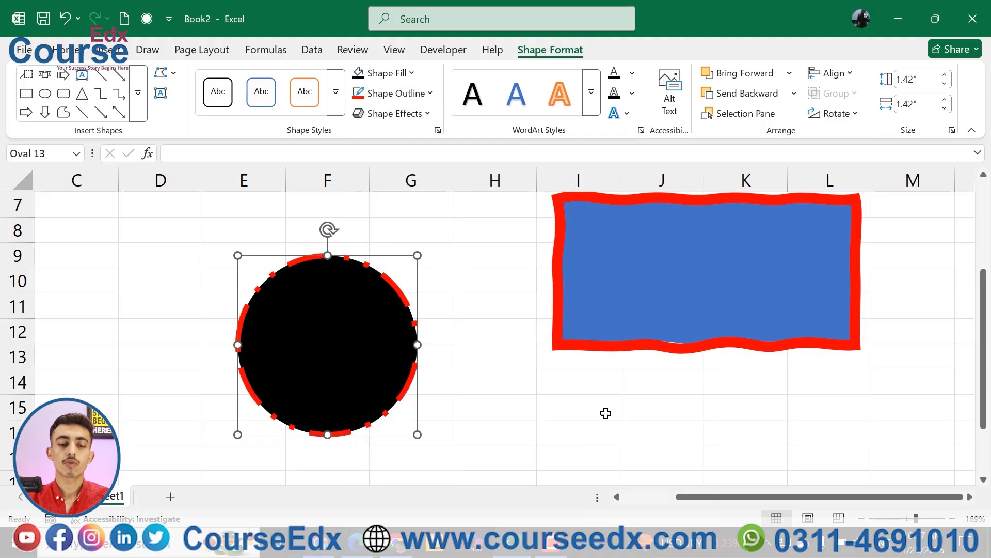
left_click(410, 98)
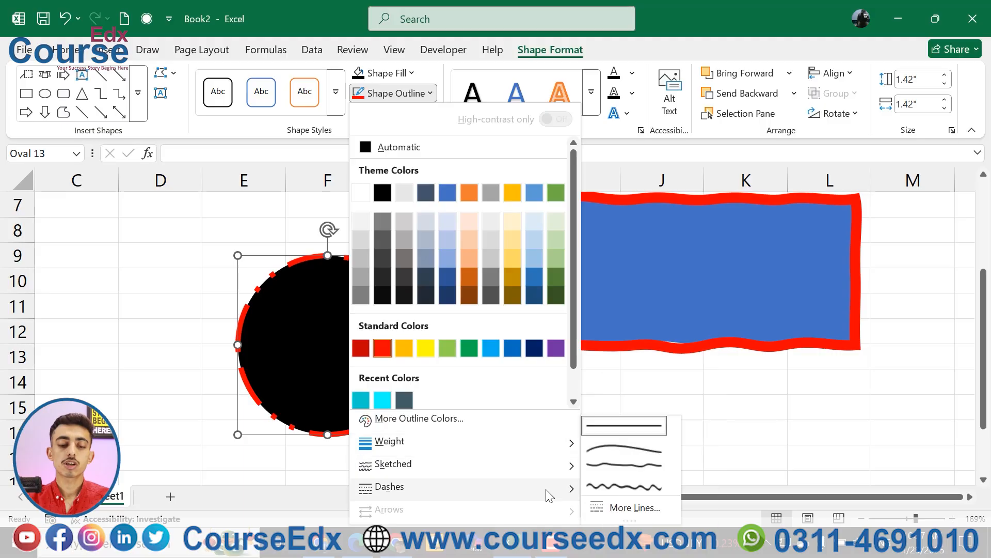
left_click(623, 393)
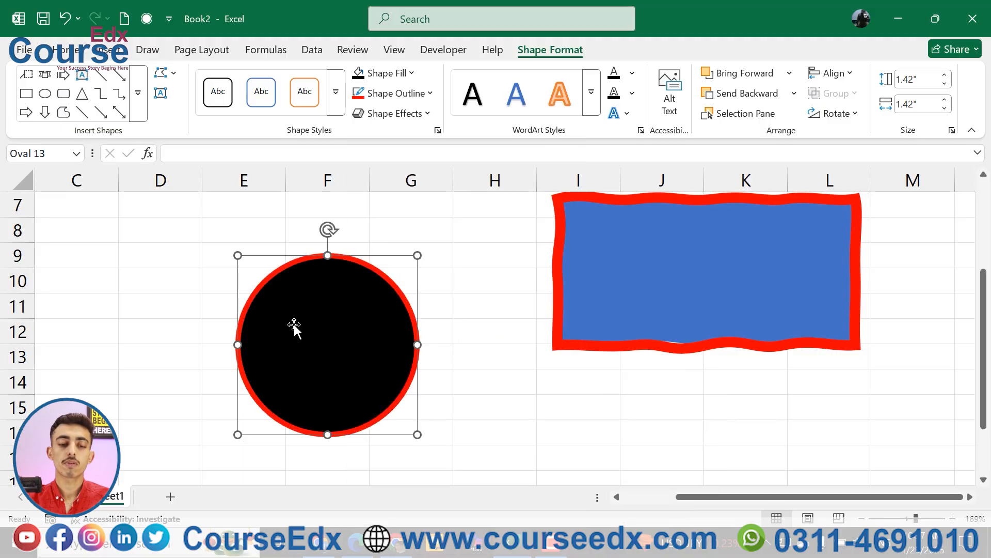
Apply the first bevel preset to the circle and inspect its edge from top to bottom.
scroll(293, 324, "up", 15, "ctrl")
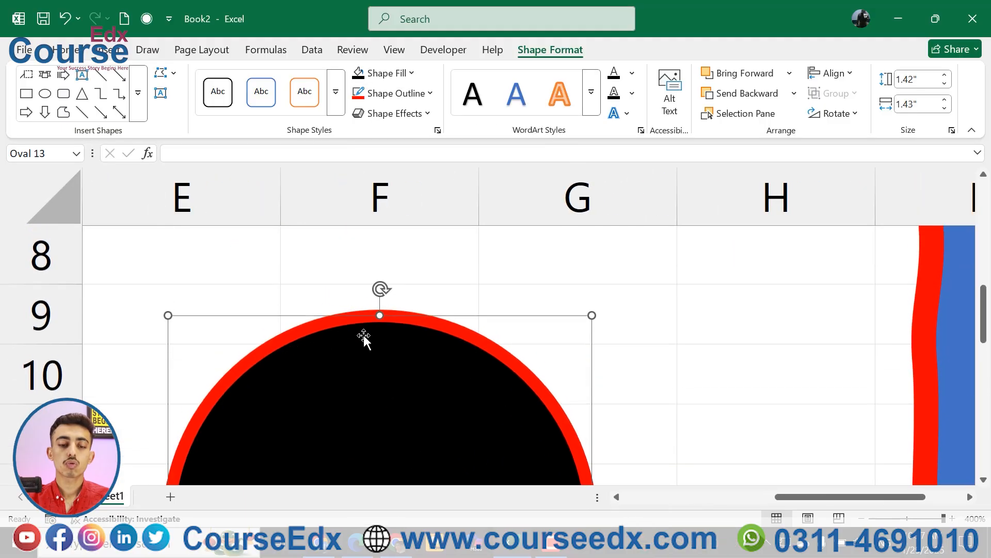
left_click(407, 120)
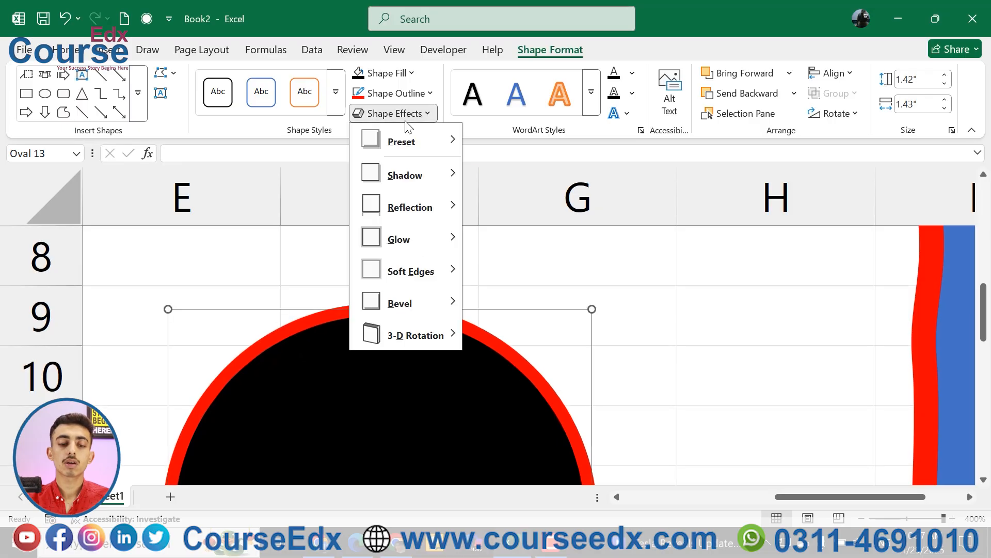
mouse_move(442, 301)
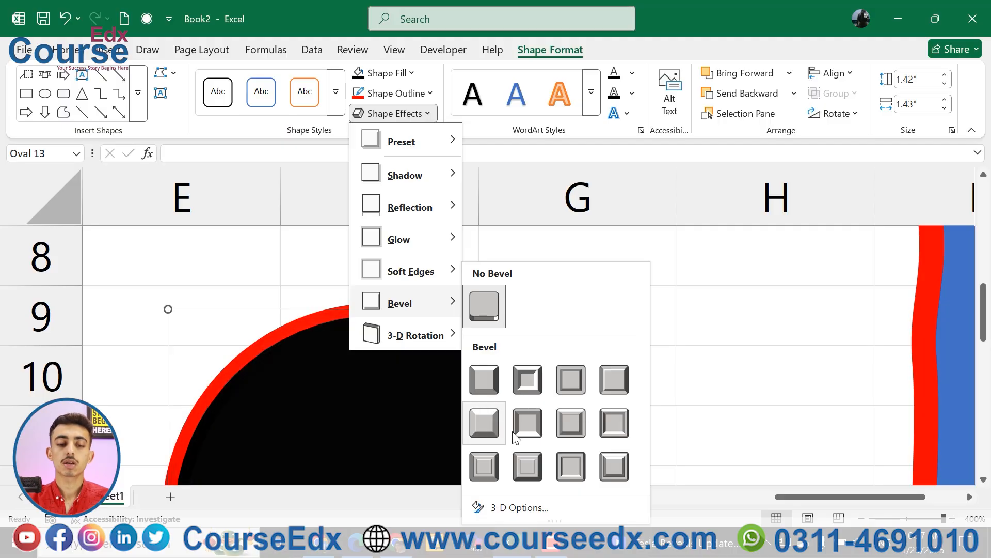
left_click(478, 383)
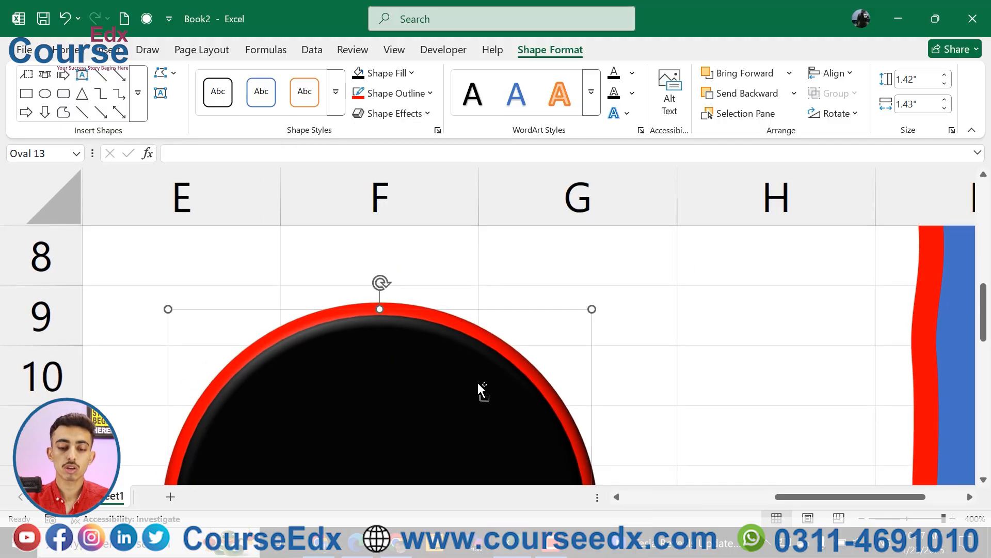
scroll(478, 382, "down", 2)
scroll(479, 382, "up", 2)
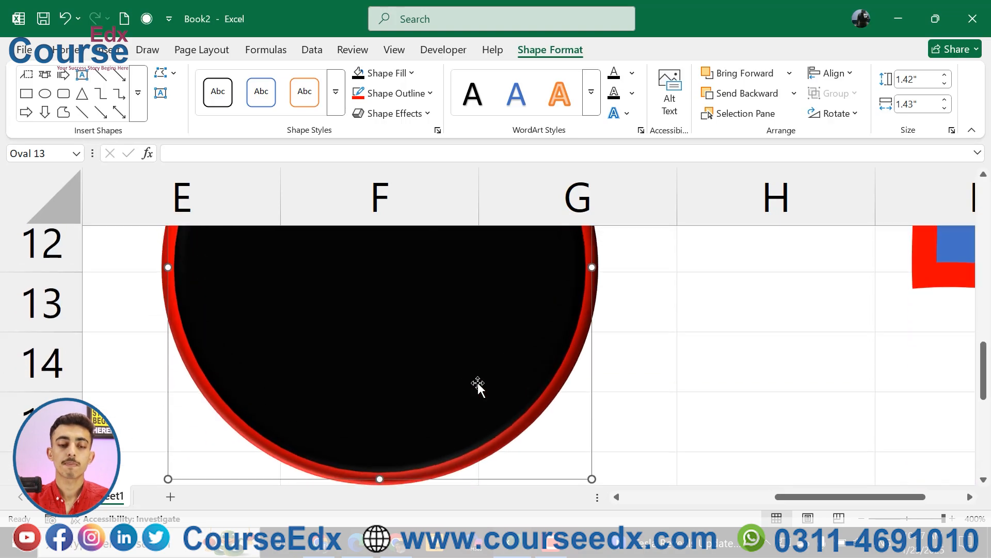
scroll(478, 382, "up", 3)
scroll(478, 382, "down", 5, "ctrl")
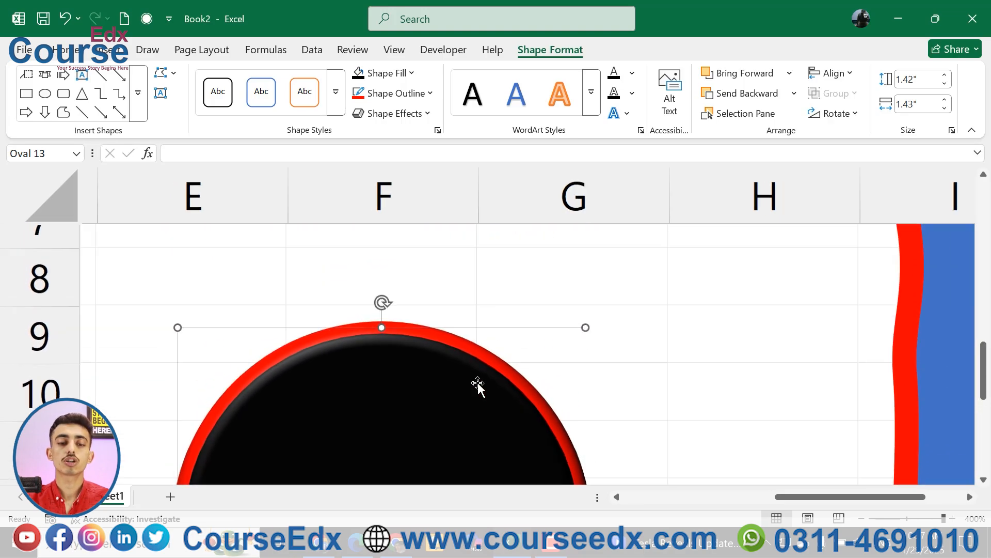
Move the beveled circle up and left so it starts in column D at about row 6.
left_click(409, 117)
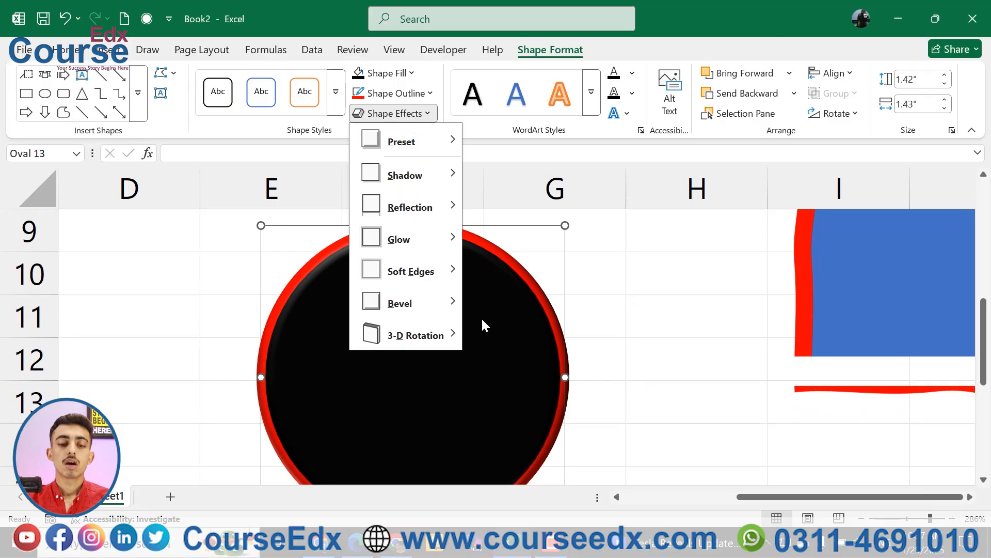
mouse_move(455, 334)
scroll(382, 408, "down", 8, "ctrl")
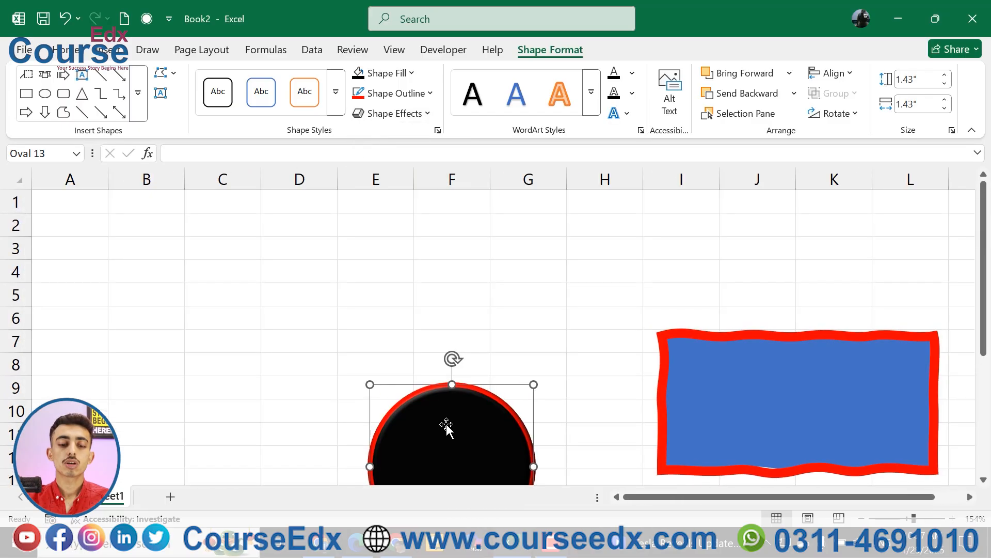
scroll(446, 423, "down", 1)
left_click_drag(439, 394, 341, 314)
Preview the parallel, perspective and oblique 3-D rotation presets on the circle without applying any.
left_click(411, 118)
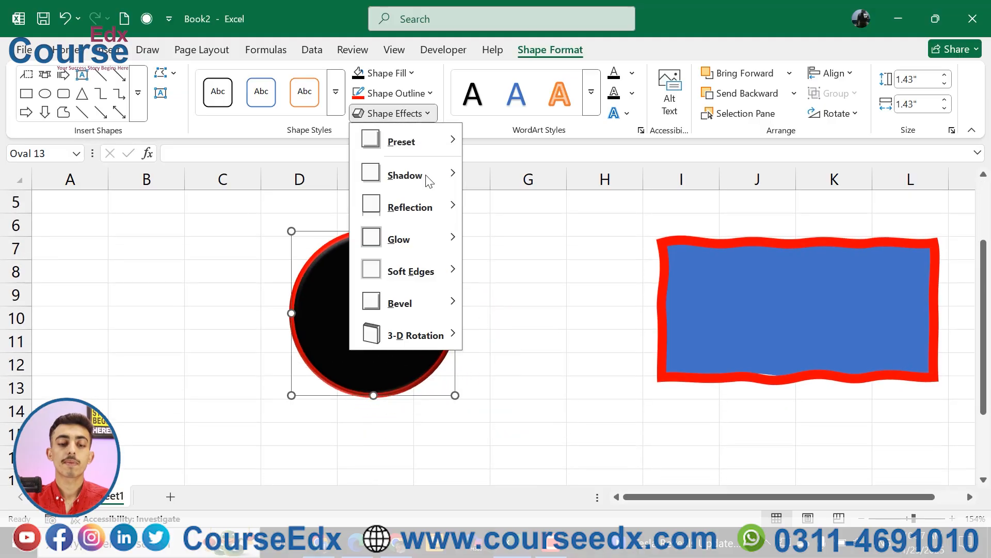
mouse_move(428, 335)
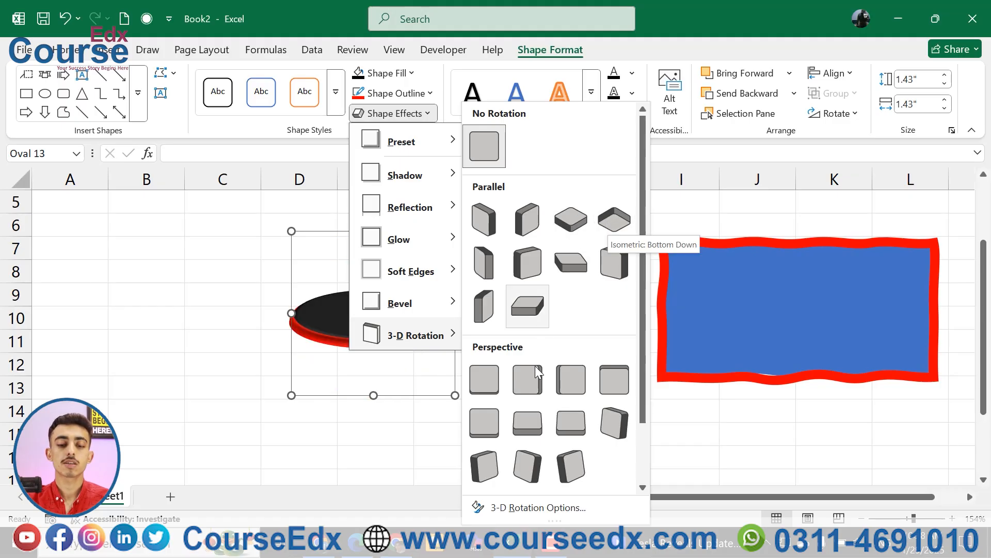
scroll(535, 461, "down", 2)
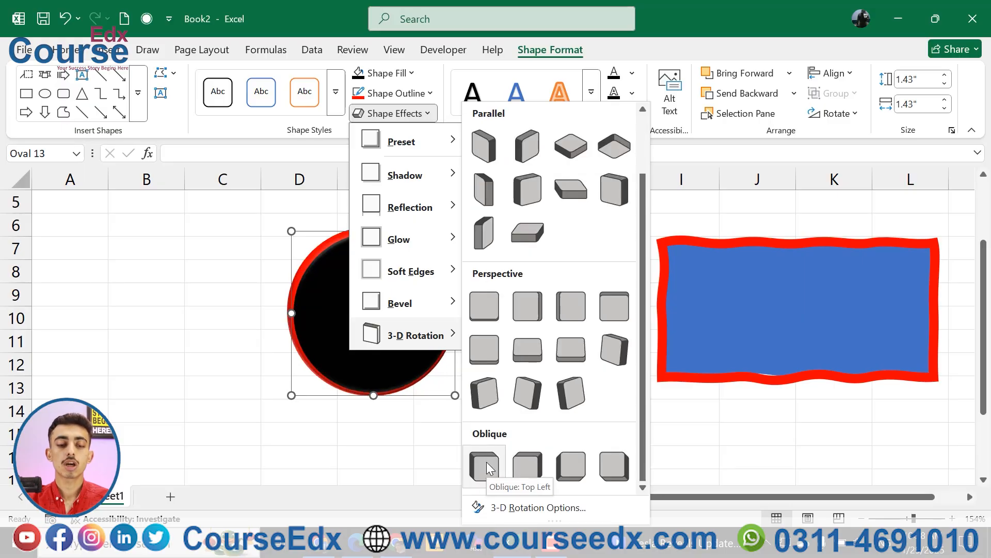
left_click(346, 356)
Move the circle left to columns A to C at about row 7 and preview the oblique 3-D rotations on it.
left_click_drag(355, 320, 197, 335)
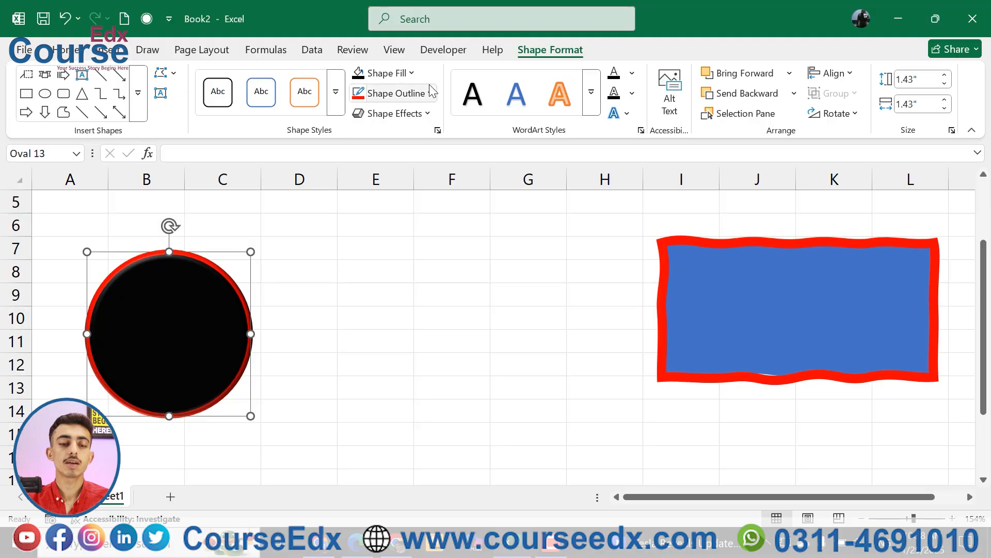
left_click(410, 116)
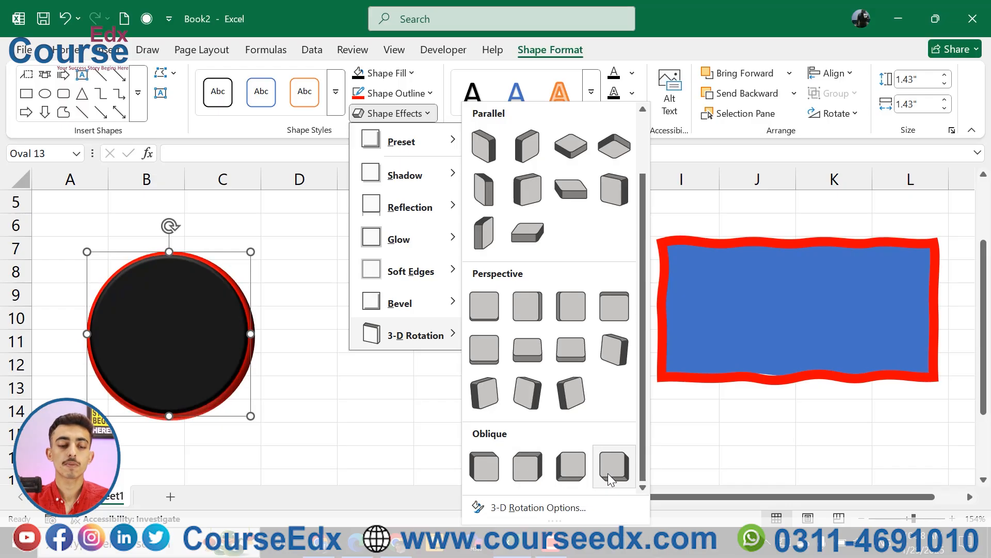
left_click(198, 335)
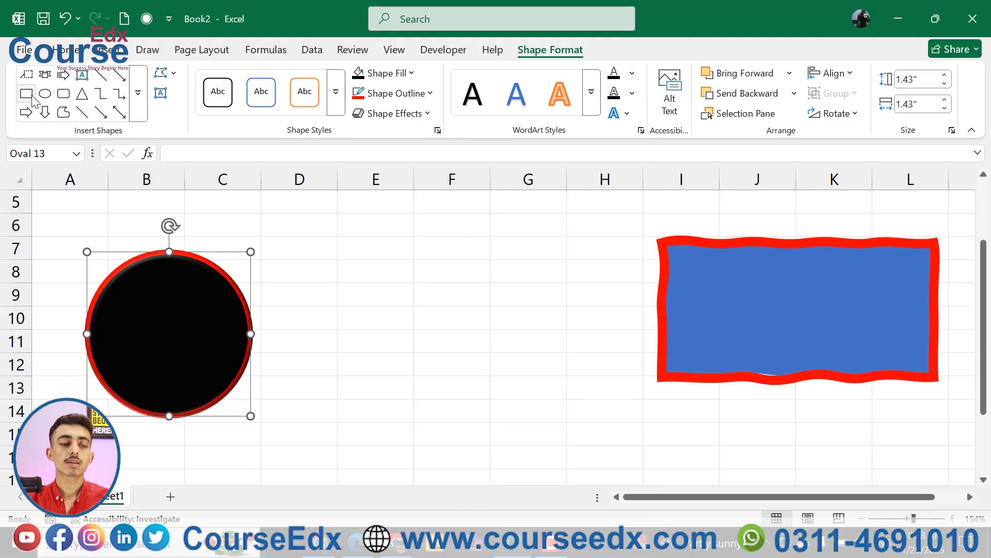
left_click(63, 94)
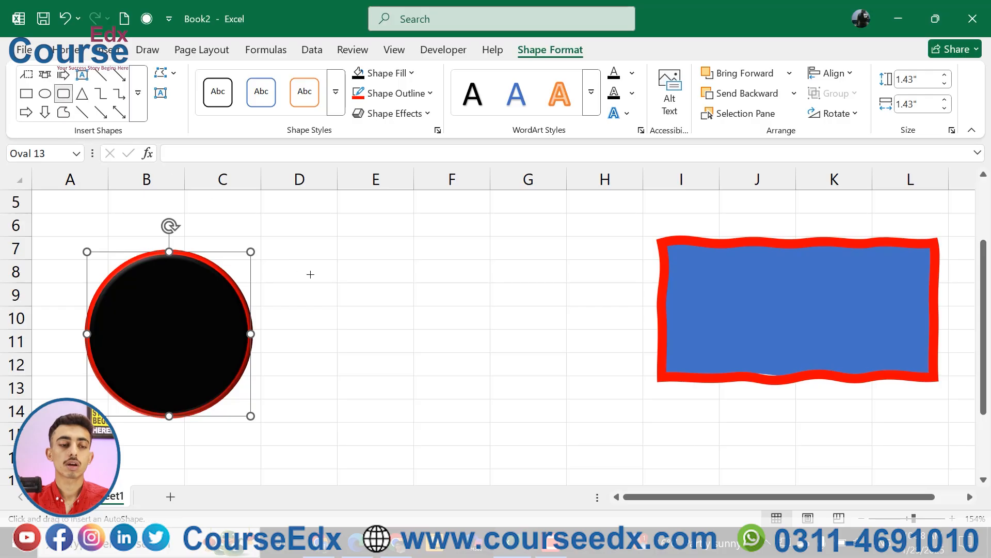
left_click_drag(309, 283, 424, 399)
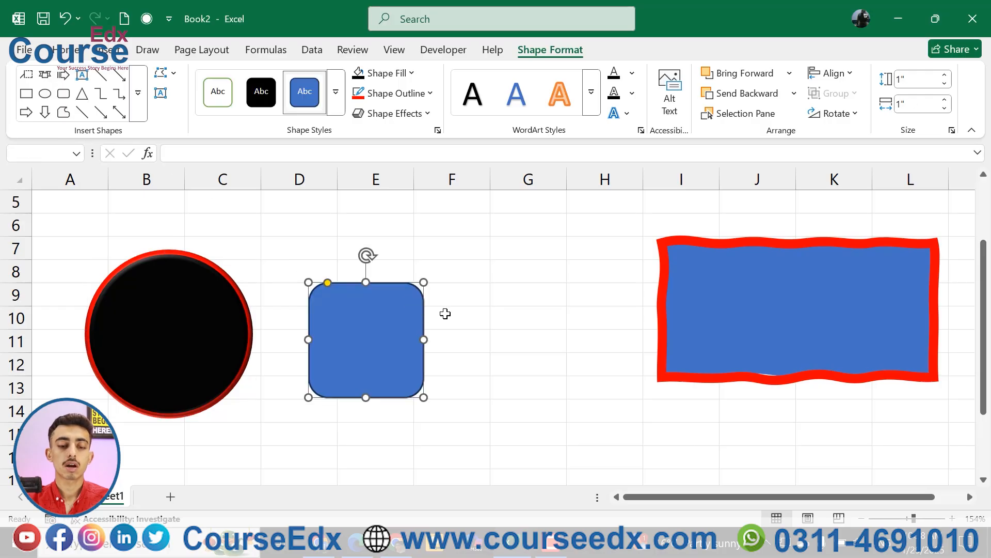
key("Delete")
Draw a rounded rectangle about 0.46" high and 2.01" wide between the circle and the blue rectangle, and fully round its ends.
left_click(196, 349)
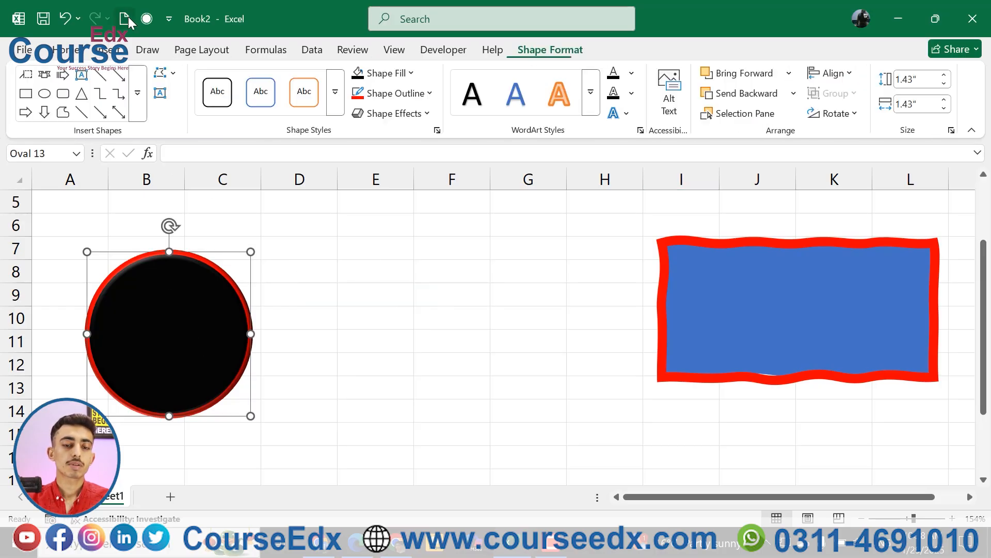
left_click(144, 107)
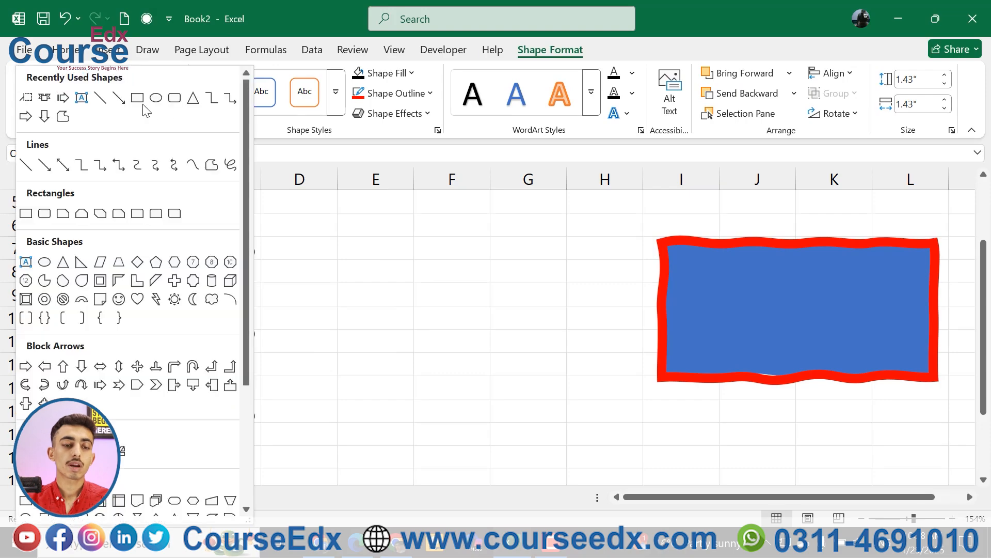
left_click(174, 98)
left_click_drag(321, 302, 550, 355)
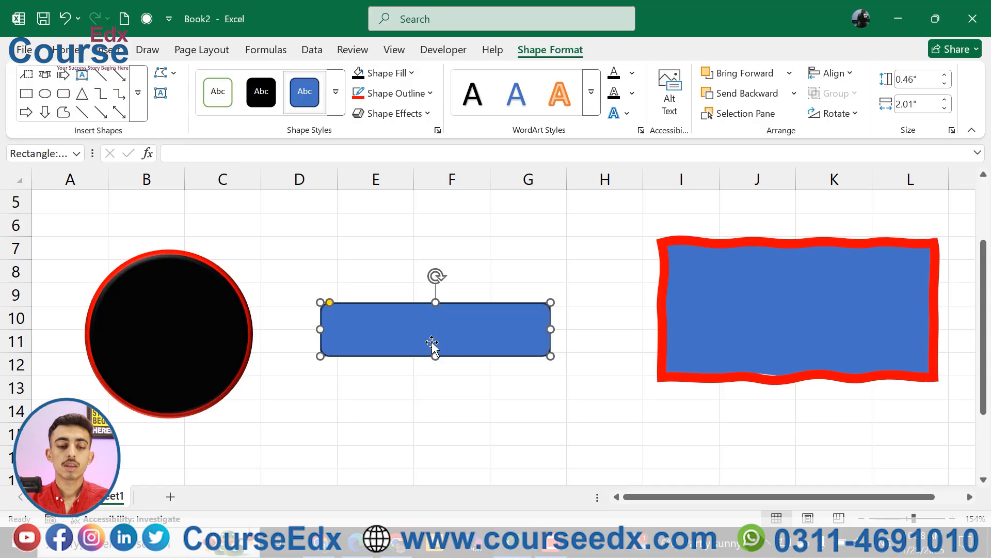
left_click_drag(413, 333, 419, 358)
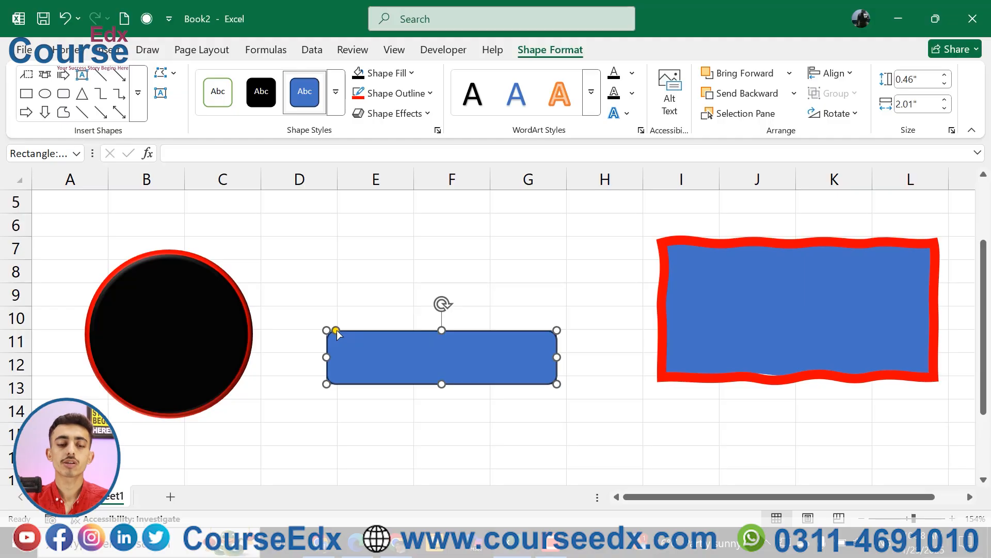
left_click_drag(337, 330, 270, 316)
left_click_drag(331, 320, 398, 343)
Add the text "Search" inside the rounded rectangle.
right_click(399, 343)
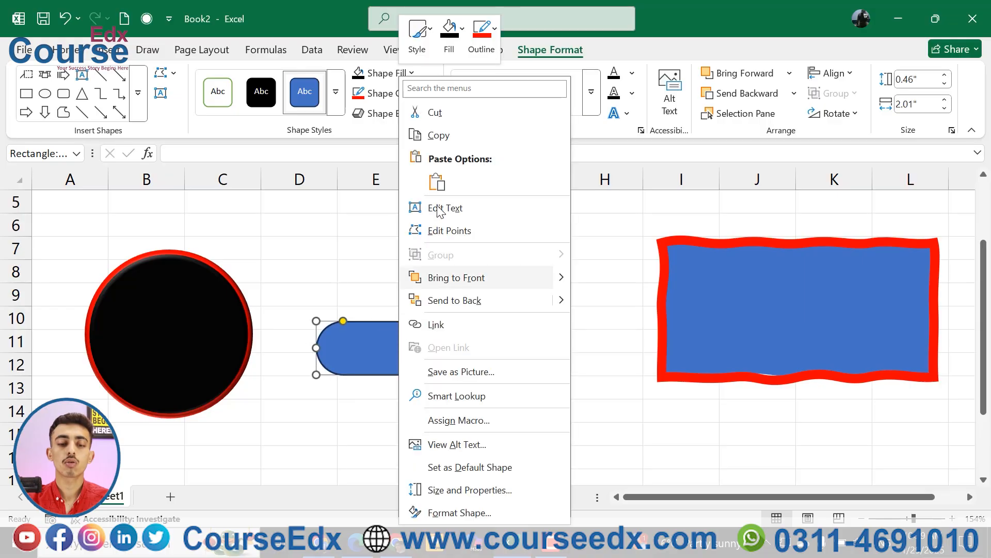
left_click(438, 208)
type("Sea")
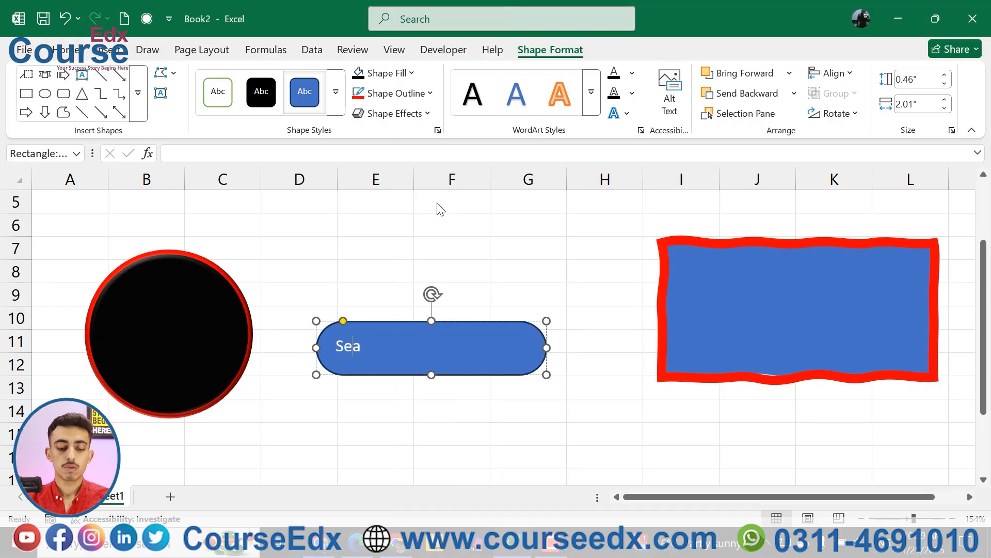
type("rch")
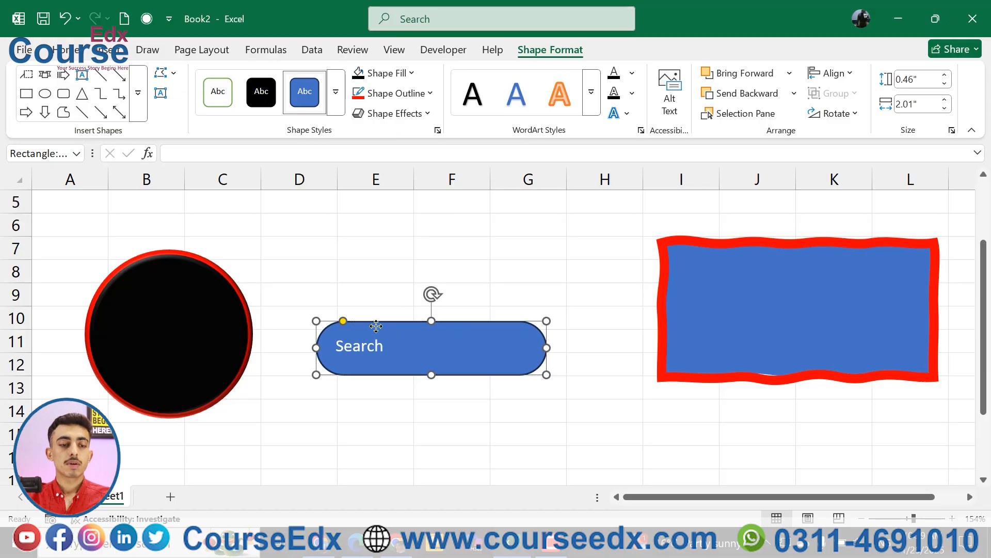
Center the "Search" text horizontally in the rounded rectangle, enlarge it to 18 pt and make it bold.
left_click(98, 56)
left_click(67, 49)
left_click(308, 78)
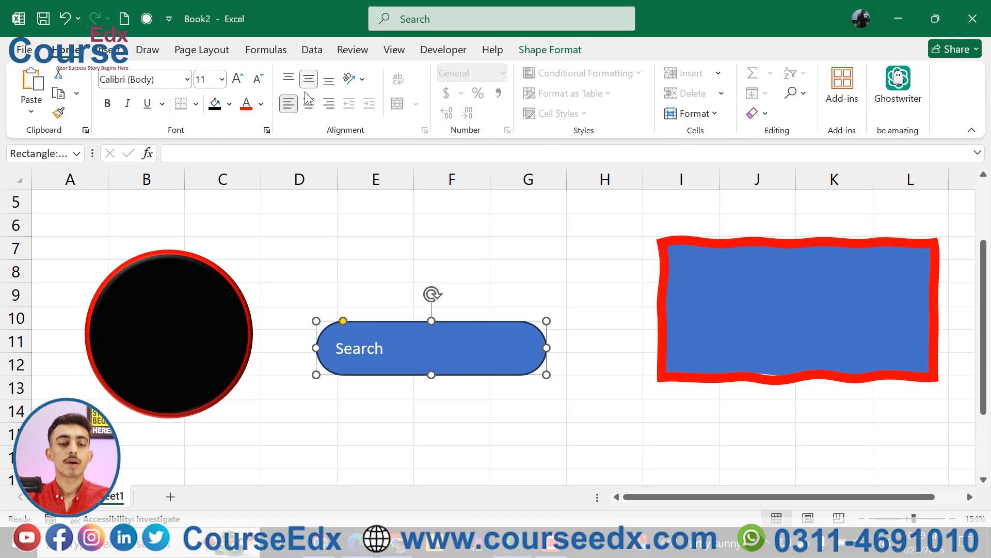
left_click(308, 104)
left_click(238, 78)
left_click(238, 78)
left_click(238, 79)
left_click(238, 79)
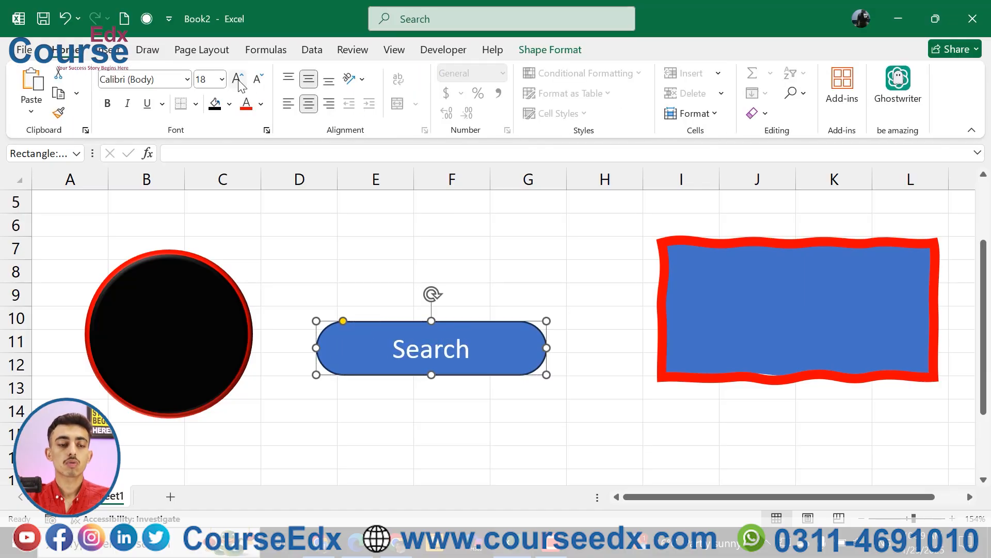
left_click(108, 103)
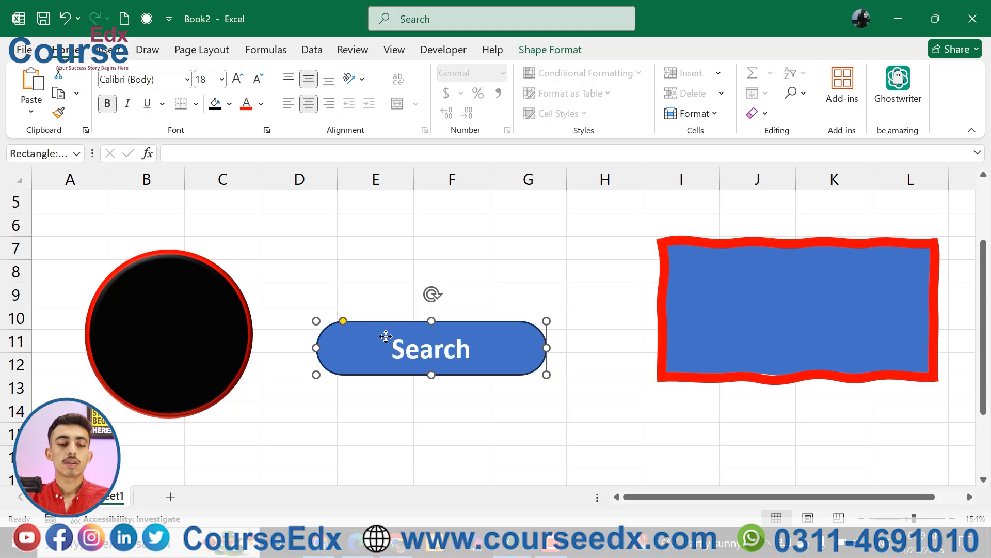
Apply the glossy black preset shape style to the Search button and move it slightly left.
left_click(549, 50)
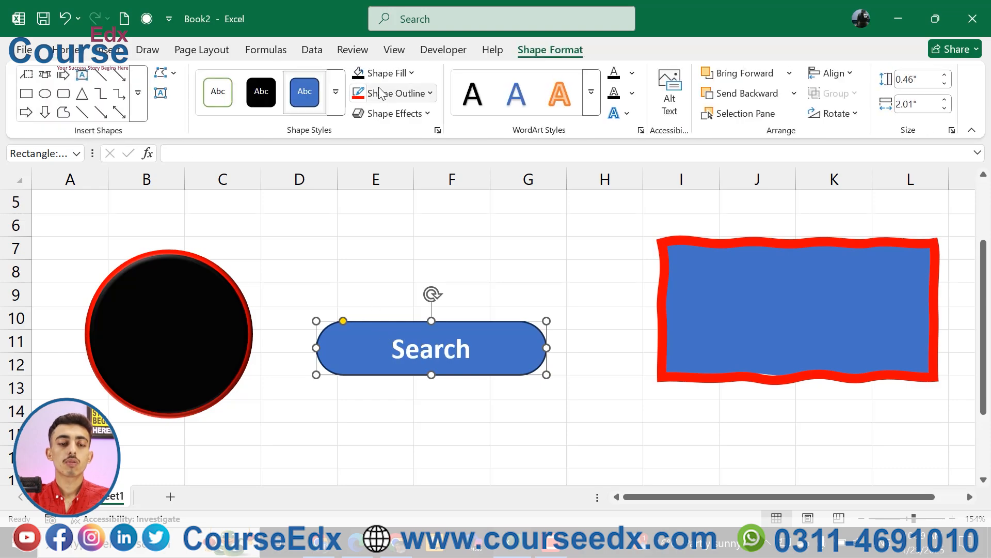
left_click(339, 110)
left_click(231, 352)
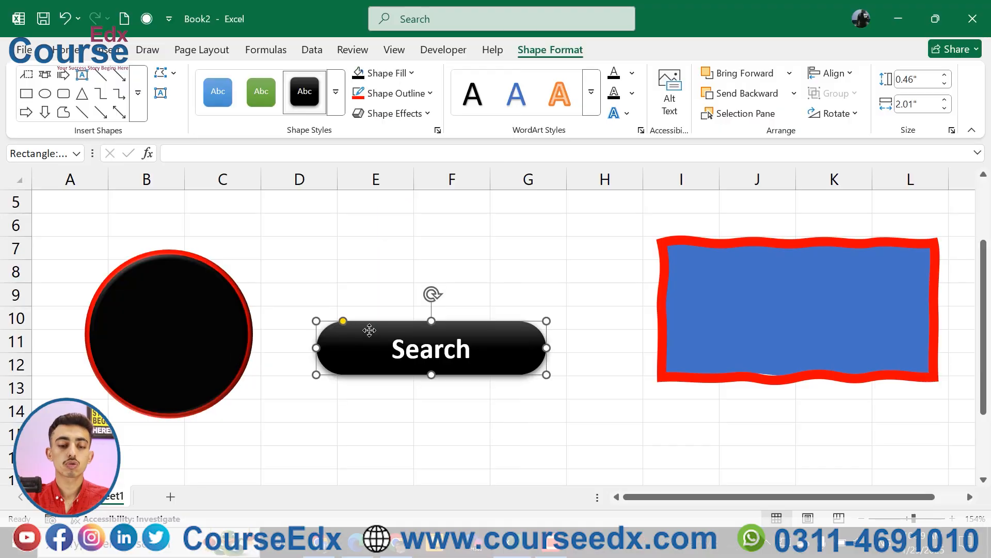
left_click_drag(367, 334, 353, 334)
Add the first preset in the Bevel effects to the Search button and deselect it.
left_click(421, 114)
mouse_move(448, 302)
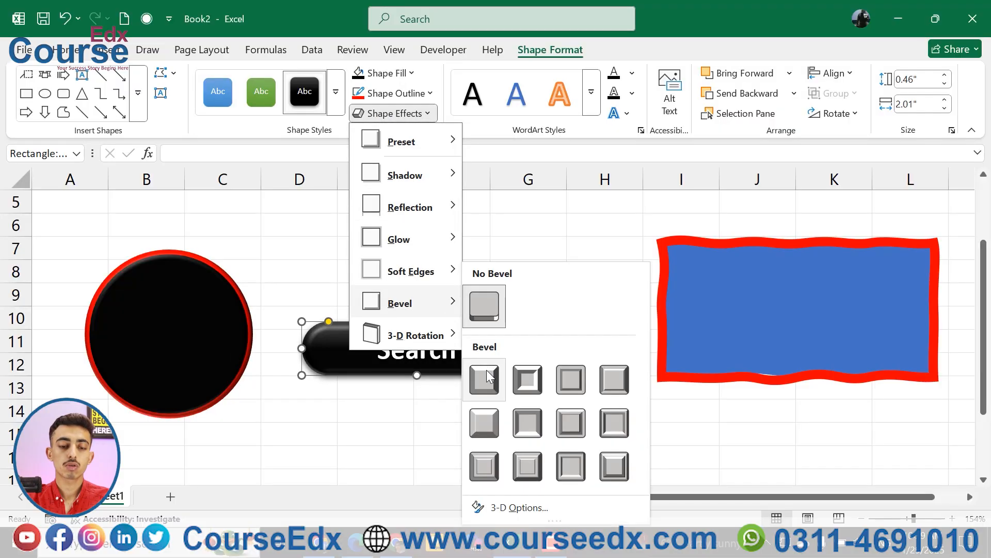
left_click(486, 369)
left_click(439, 384)
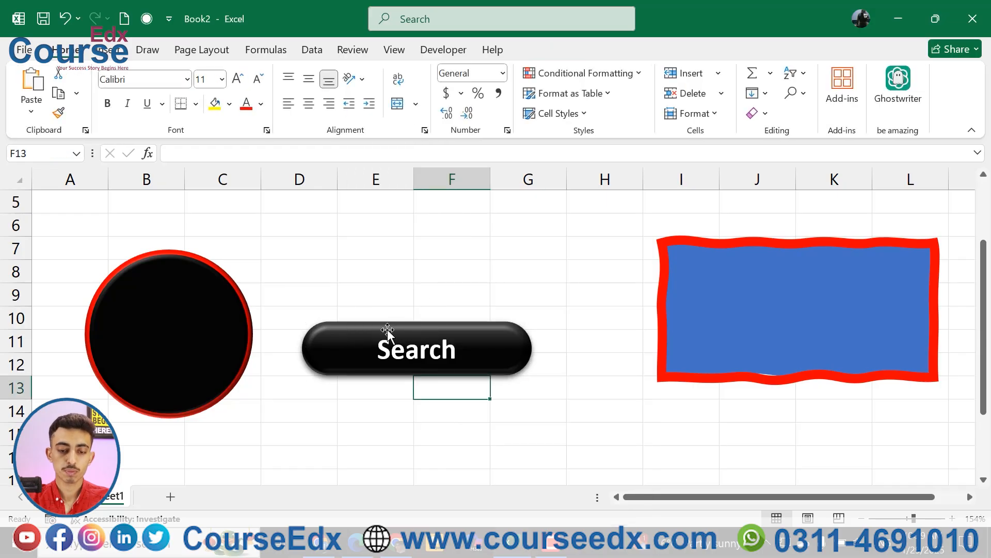
Apply the first Oblique 3-D rotation preset to the Search button and move it up and left to columns D to G, rows 9 to 11.
left_click(377, 328)
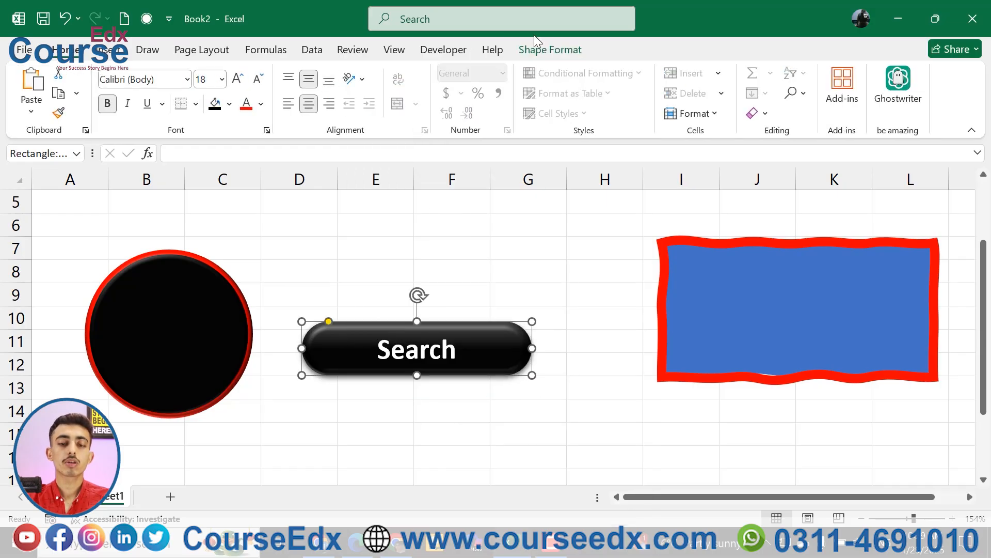
left_click(546, 50)
left_click(394, 113)
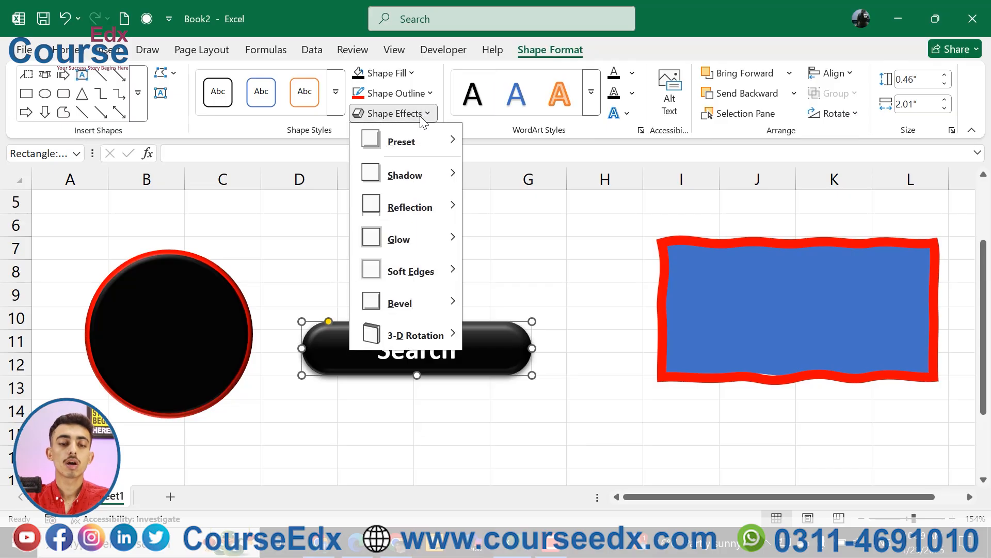
mouse_move(453, 337)
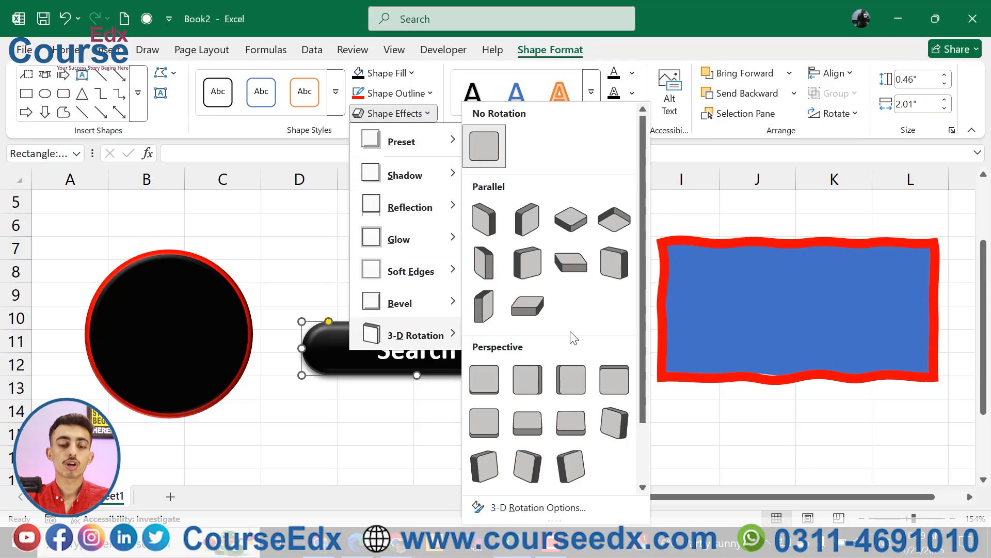
scroll(573, 339, "down", 2)
left_click(484, 466)
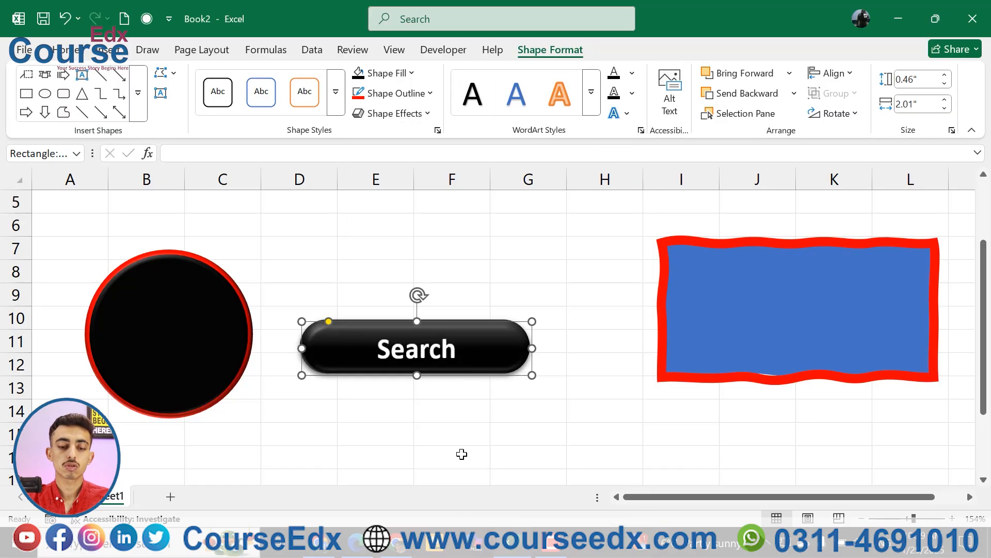
left_click(451, 434)
left_click_drag(385, 327, 363, 294)
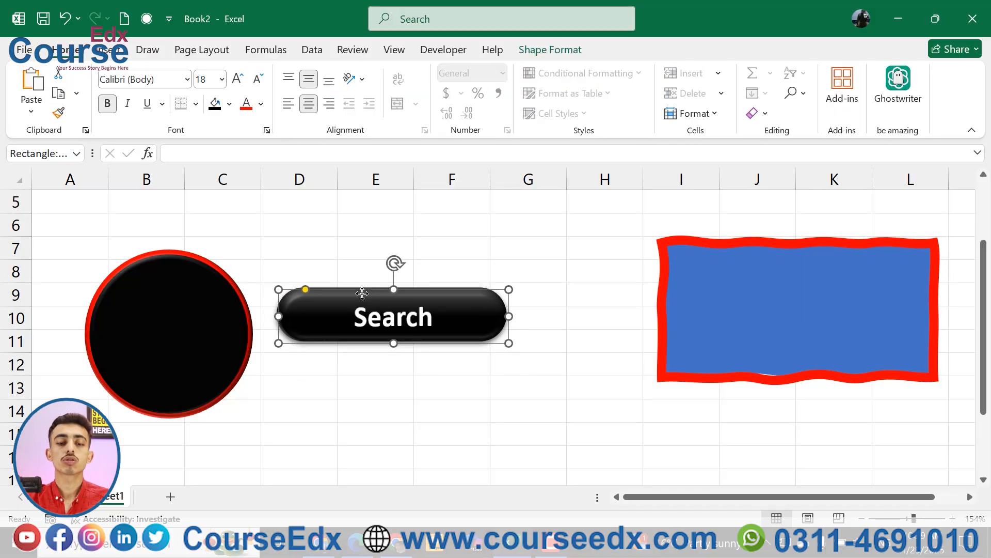
Review the 3-D rotation presets for the Search button and close them without applying another one.
left_click(529, 50)
left_click(391, 113)
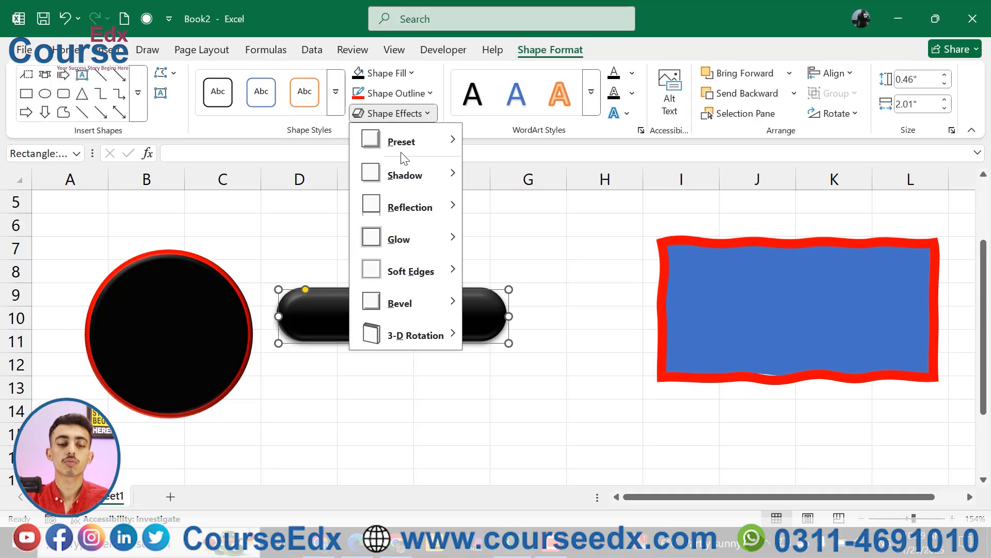
mouse_move(439, 335)
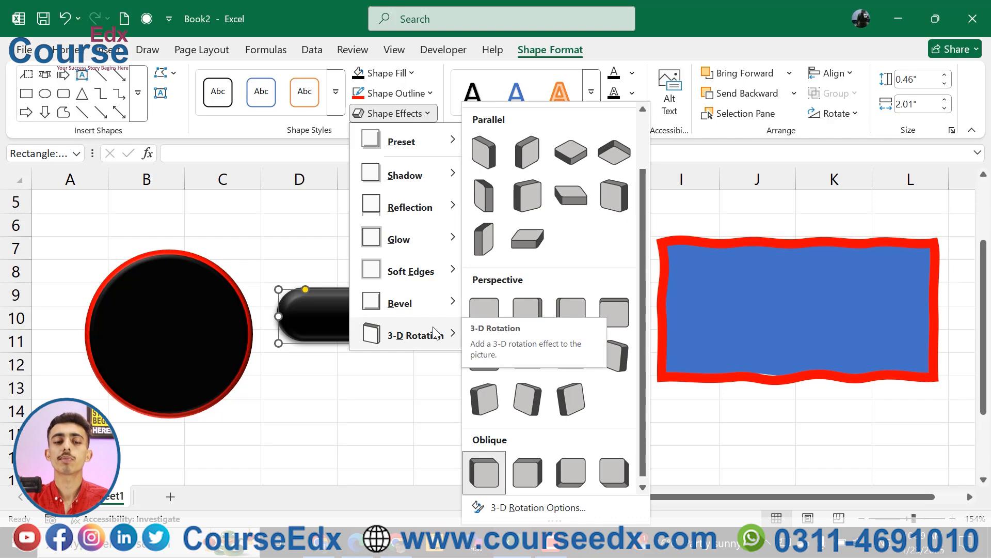
left_click(329, 306)
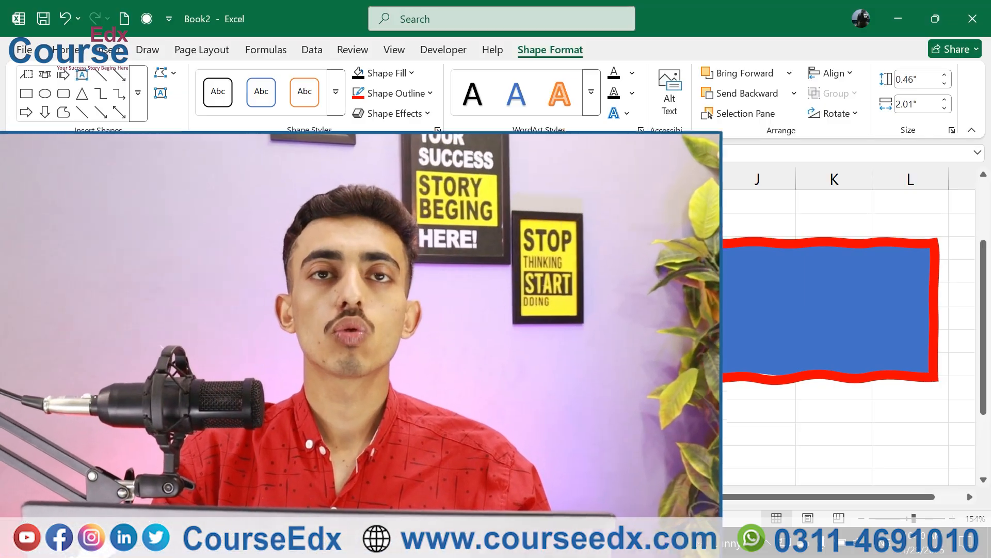